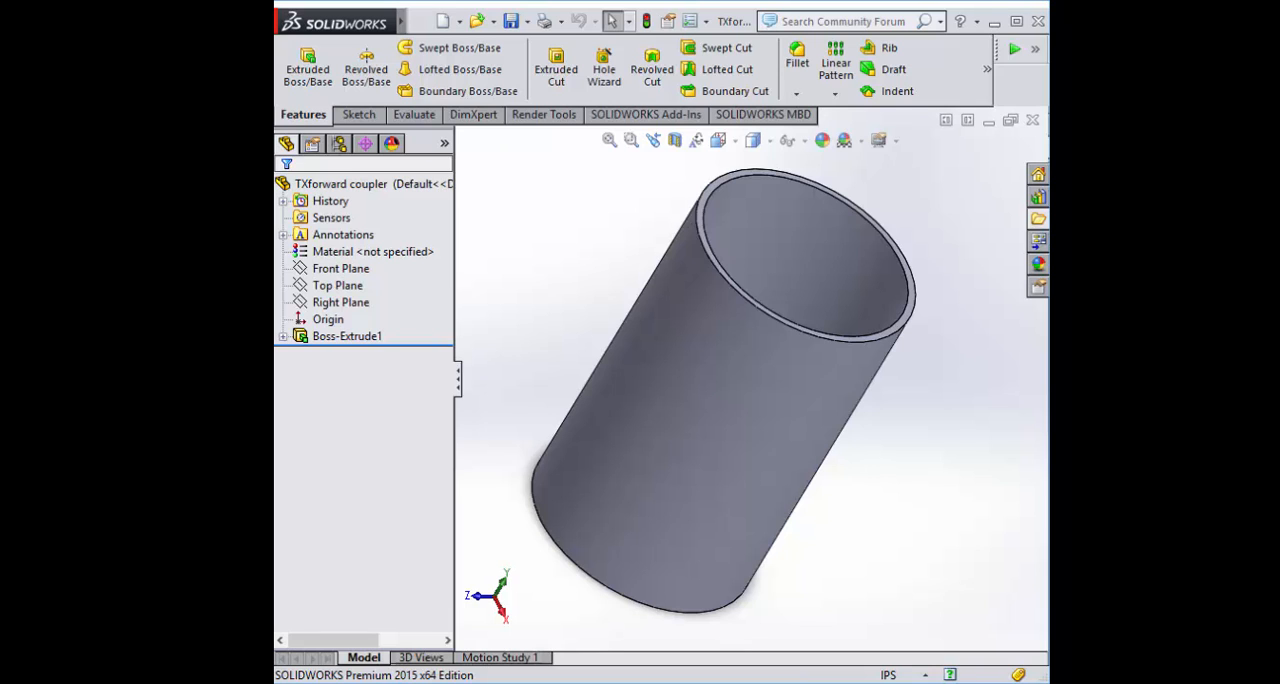
Inspect the tube from several directions and orient the model to the Right view
{"action": "middle_click_drag", "start_coordinate": [558, 389], "coordinate": [854, 437]}
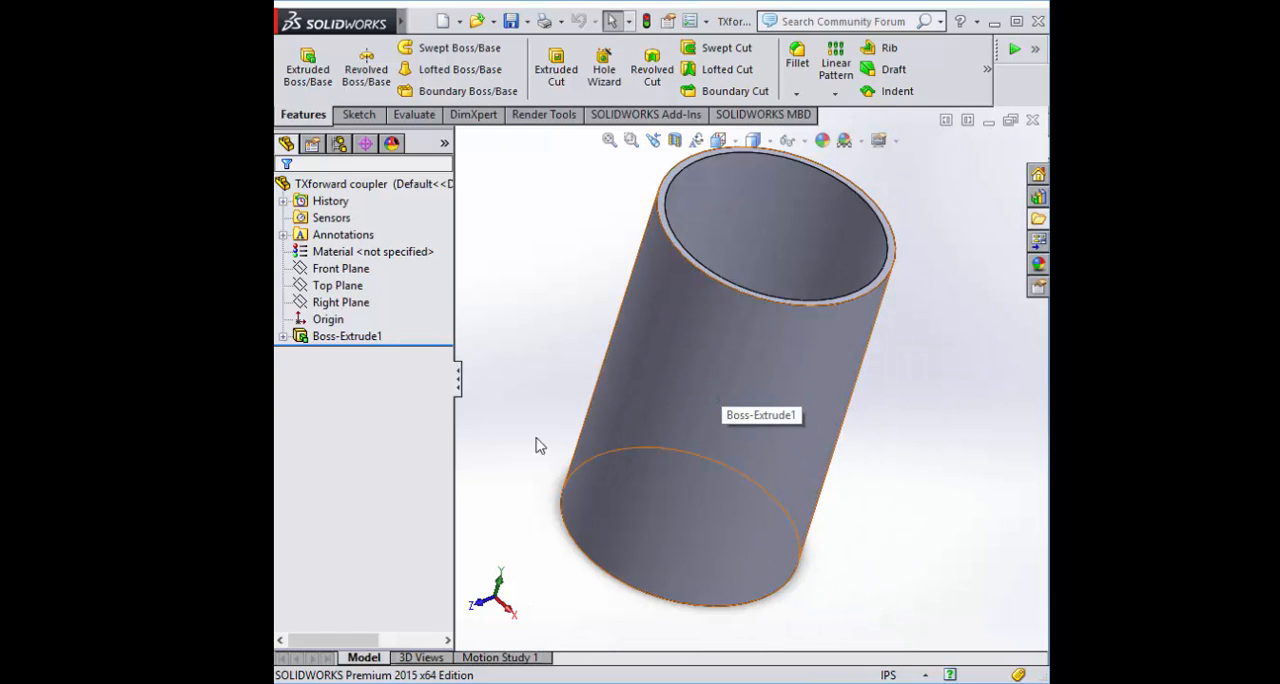
{"action": "left_click", "coordinate": [341, 337]}
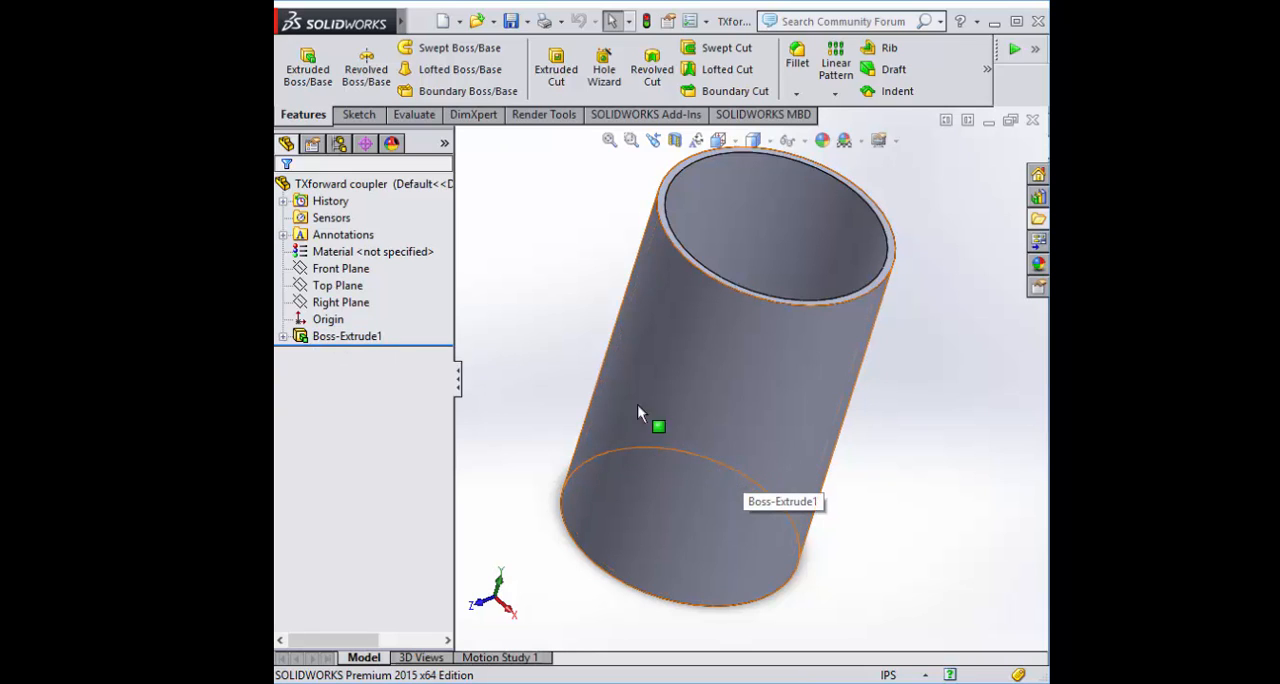
{"action": "middle_click_drag", "start_coordinate": [575, 410], "coordinate": [640, 437]}
{"action": "left_click", "coordinate": [644, 452]}
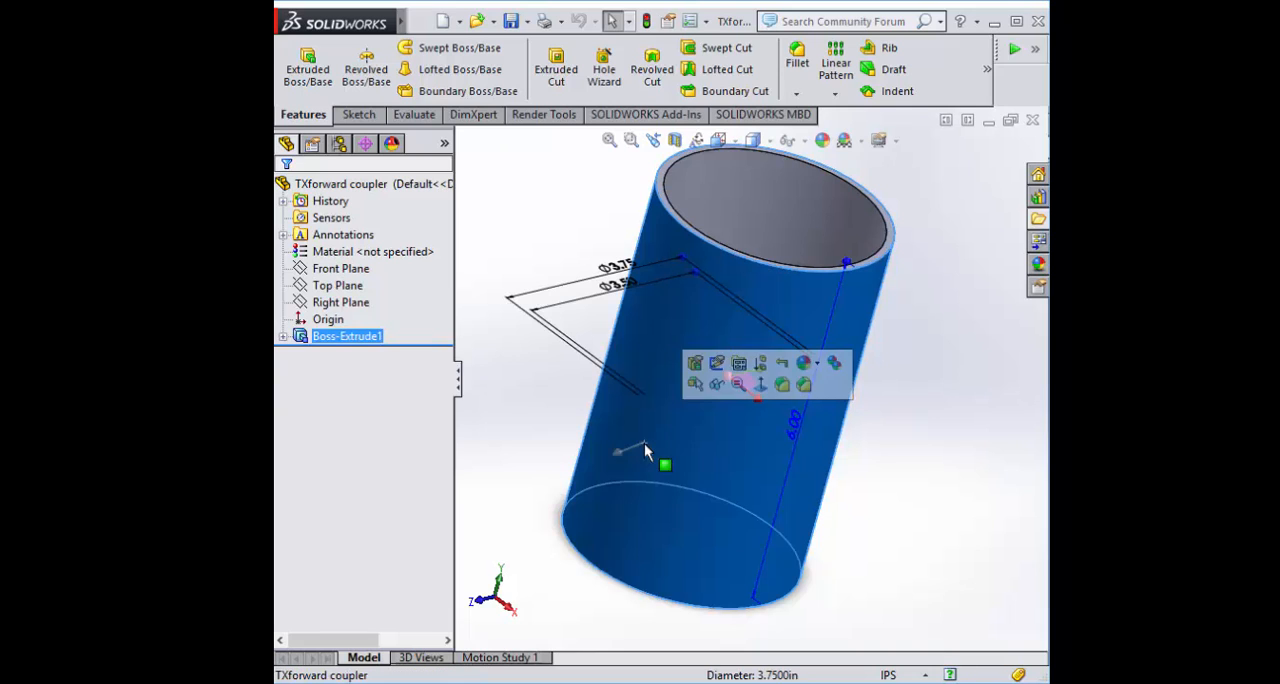
{"action": "key", "text": "space"}
{"action": "left_click", "coordinate": [706, 561]}
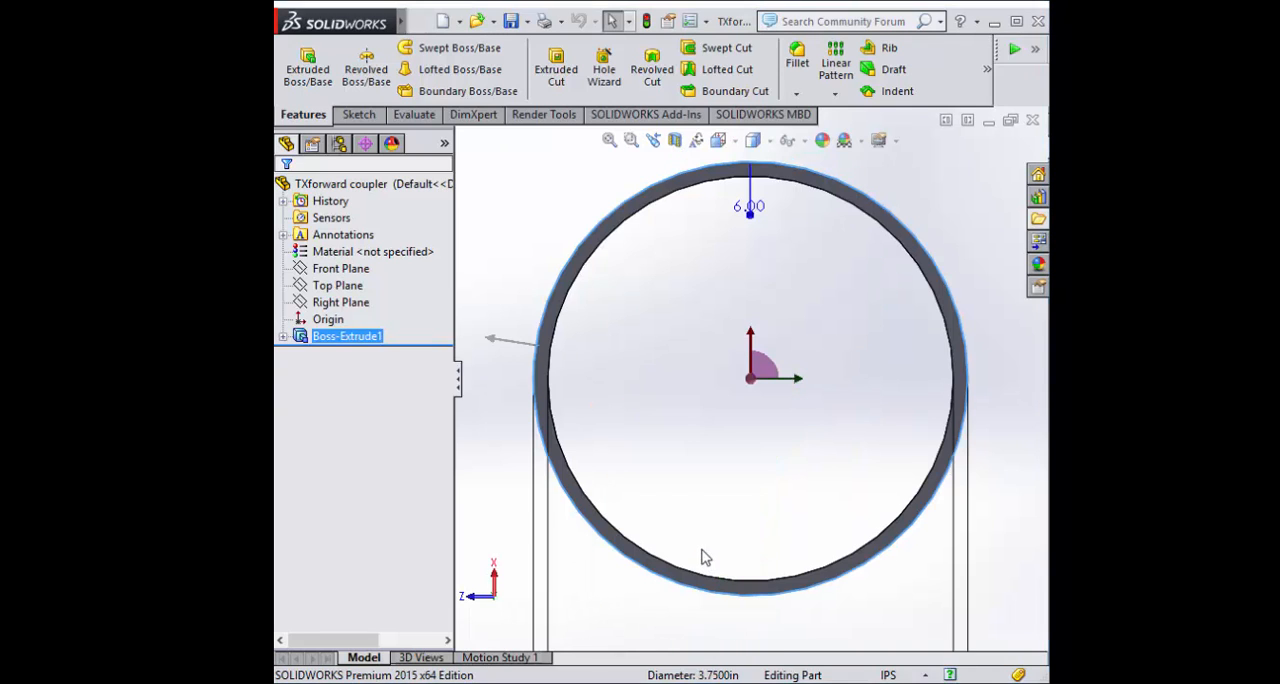
{"action": "key", "text": "space"}
{"action": "left_click", "coordinate": [498, 271]}
{"action": "key", "text": "space"}
{"action": "left_click", "coordinate": [469, 350]}
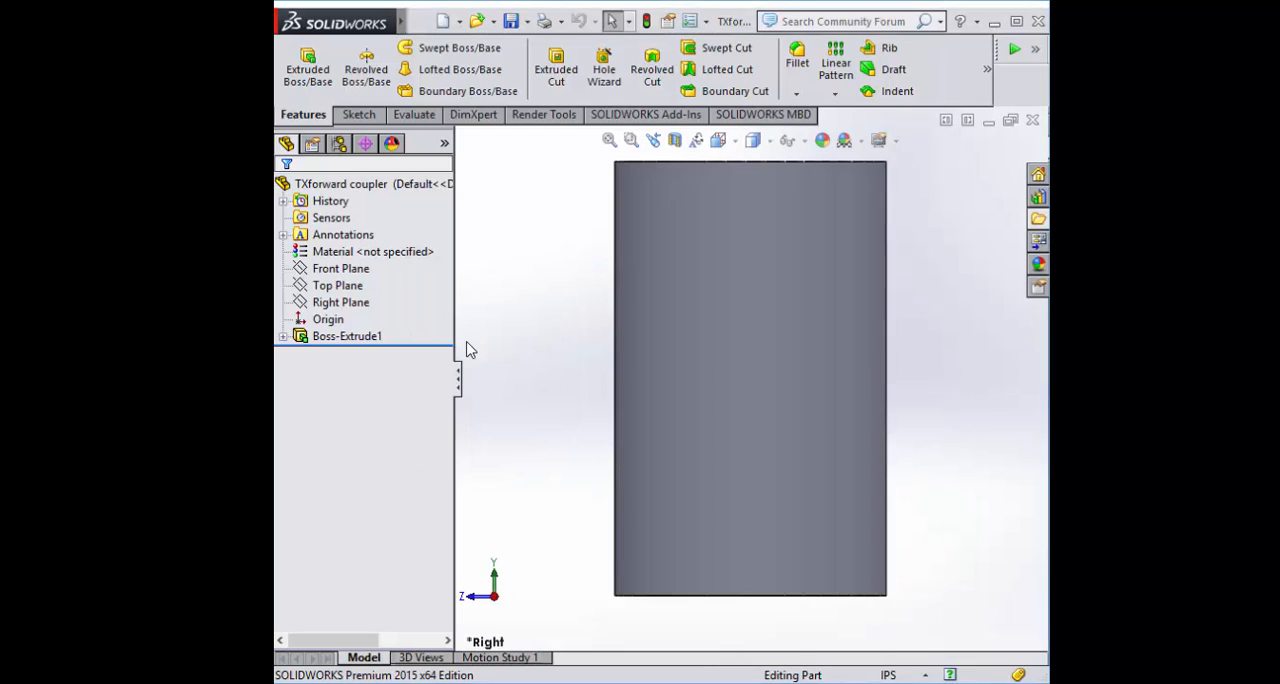
{"action": "scroll", "coordinate": [795, 432], "scroll_direction": "down", "scroll_amount": 2}
{"action": "scroll", "coordinate": [792, 398], "scroll_direction": "up", "scroll_amount": 2}
{"action": "scroll", "coordinate": [848, 392], "scroll_direction": "up", "scroll_amount": 1}
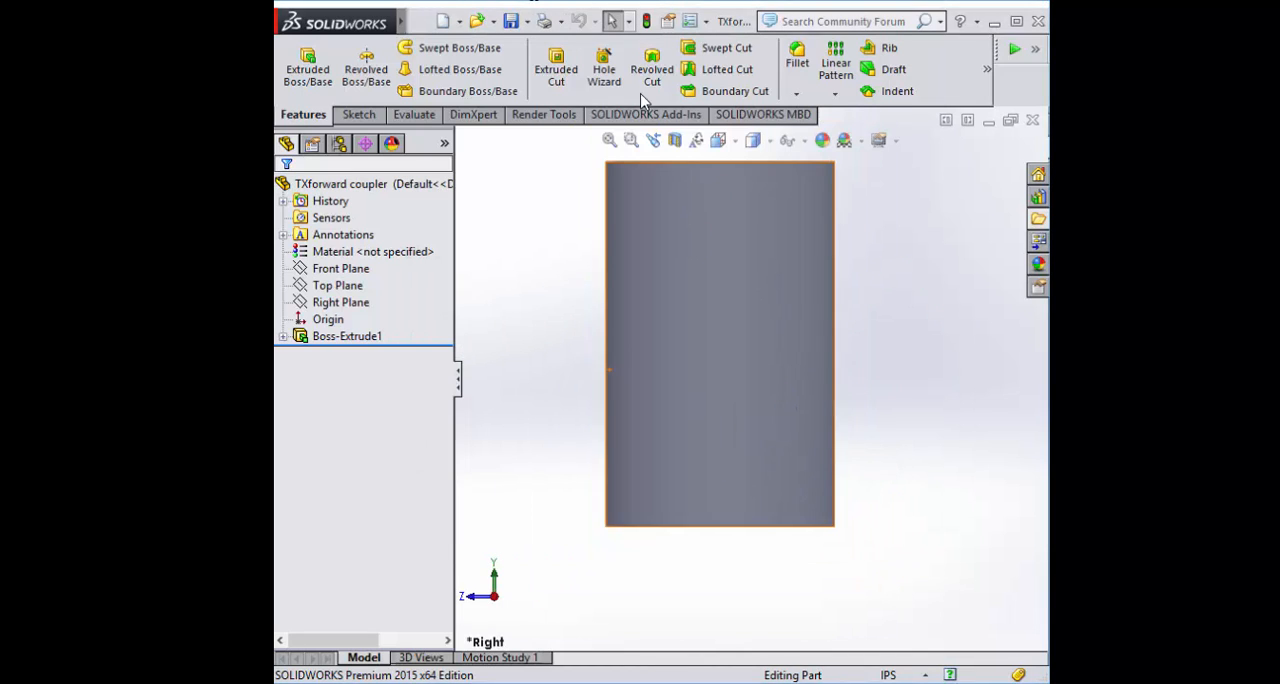
Start a plain hole with the Hole Wizard and choose the ANSI Inch standard
{"action": "left_click", "coordinate": [600, 60]}
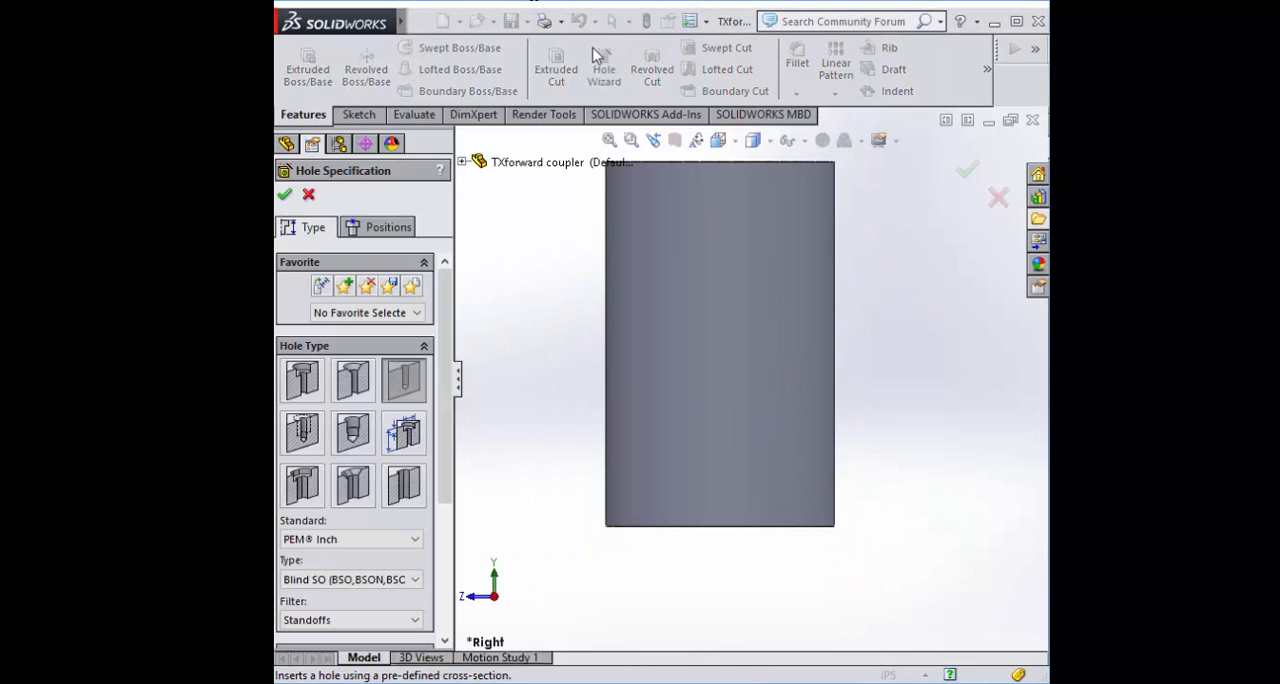
{"action": "scroll", "coordinate": [447, 365], "scroll_direction": "down", "scroll_amount": 3}
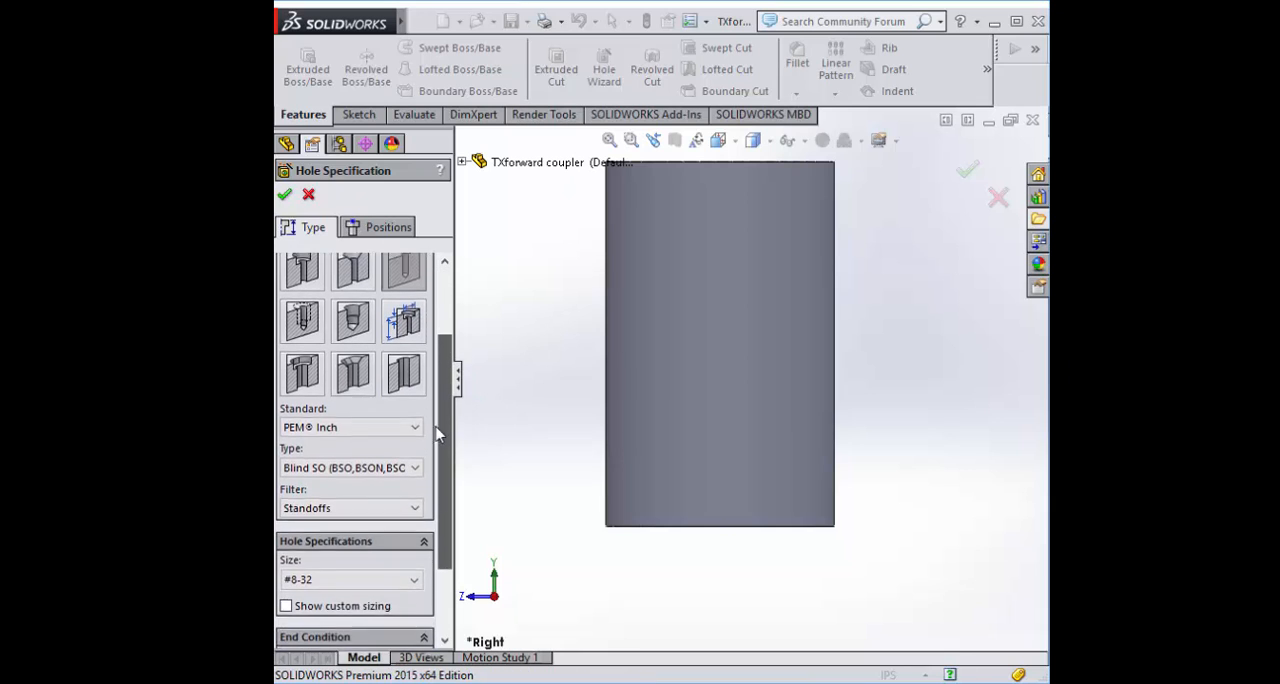
{"action": "left_click", "coordinate": [398, 443]}
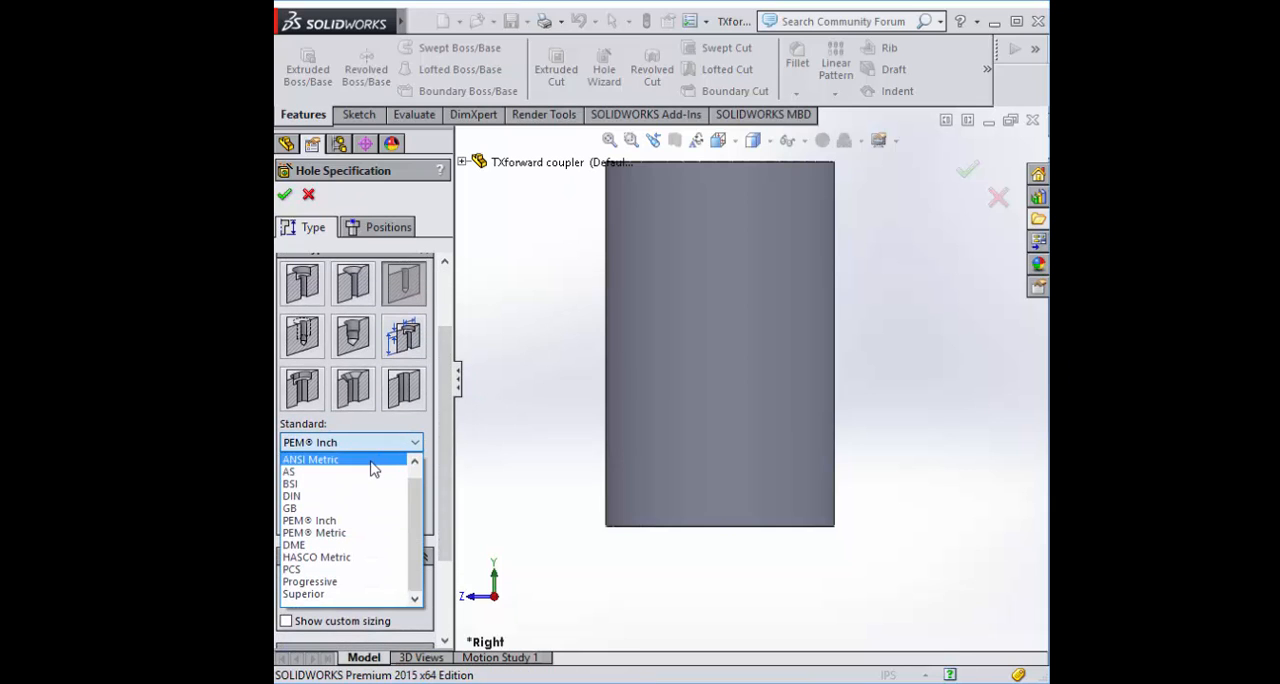
{"action": "scroll", "coordinate": [372, 500], "scroll_direction": "up", "scroll_amount": 1}
{"action": "left_click", "coordinate": [372, 460]}
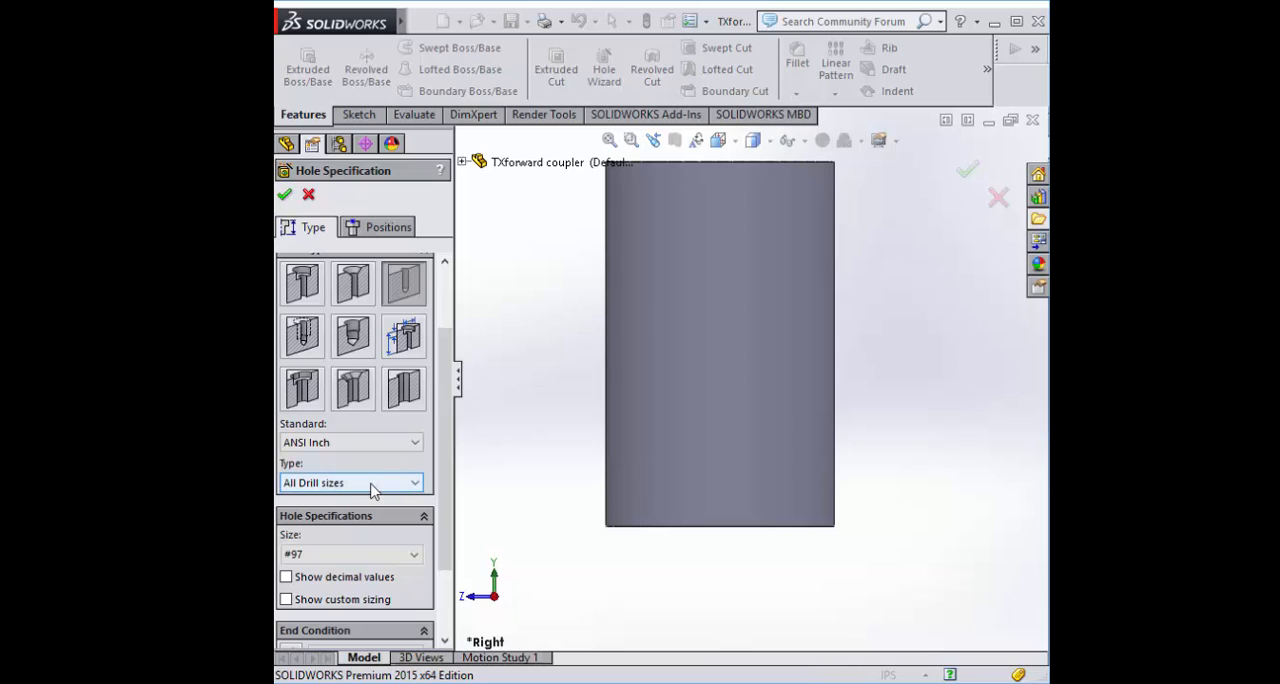
Enable custom sizing for the hole and set its drill size to #56
{"action": "left_click", "coordinate": [287, 601]}
{"action": "scroll", "coordinate": [456, 556], "scroll_direction": "down", "scroll_amount": 1}
{"action": "scroll", "coordinate": [452, 545], "scroll_direction": "down", "scroll_amount": 3}
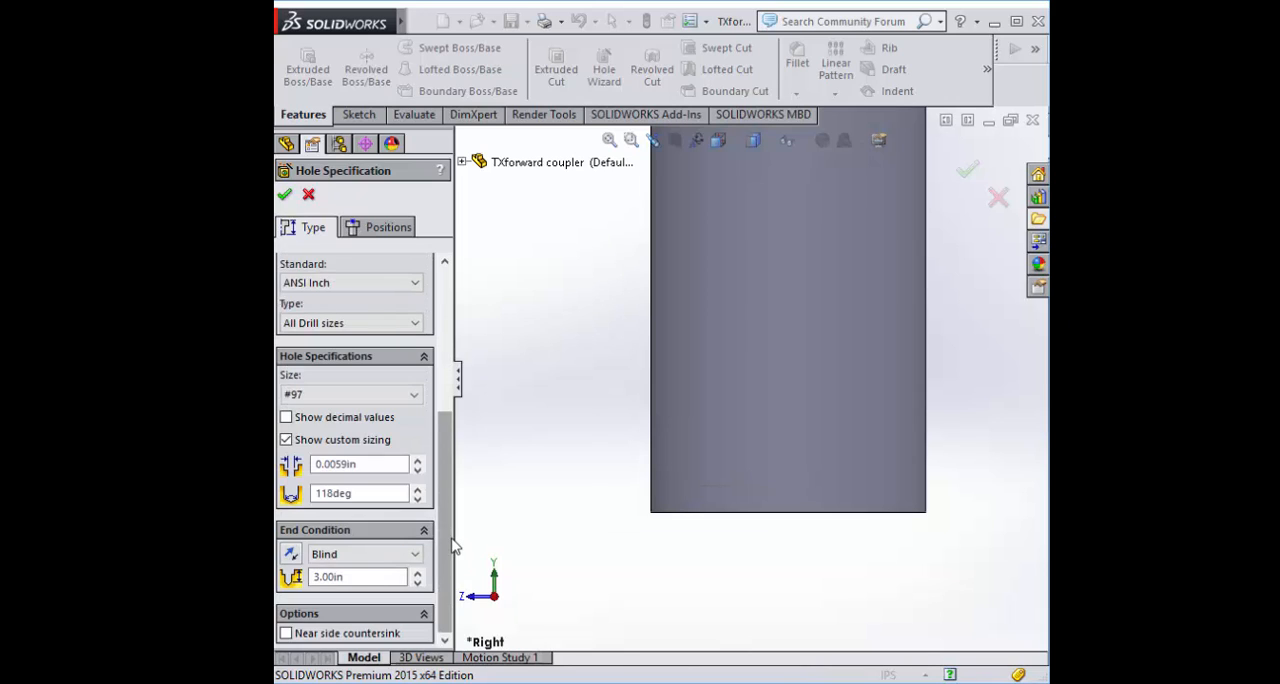
{"action": "scroll", "coordinate": [638, 514], "scroll_direction": "up", "scroll_amount": 2}
{"action": "scroll", "coordinate": [690, 248], "scroll_direction": "down", "scroll_amount": 1}
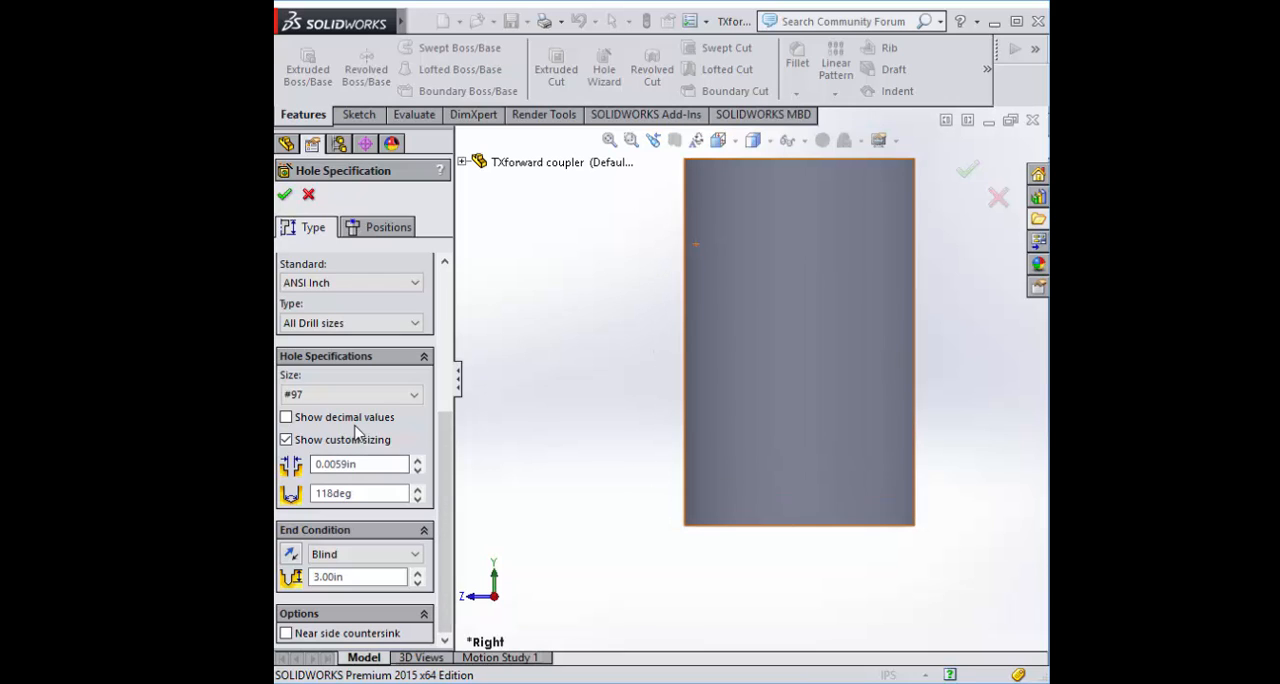
{"action": "left_click", "coordinate": [337, 396]}
{"action": "scroll", "coordinate": [348, 480], "scroll_direction": "down", "scroll_amount": 10}
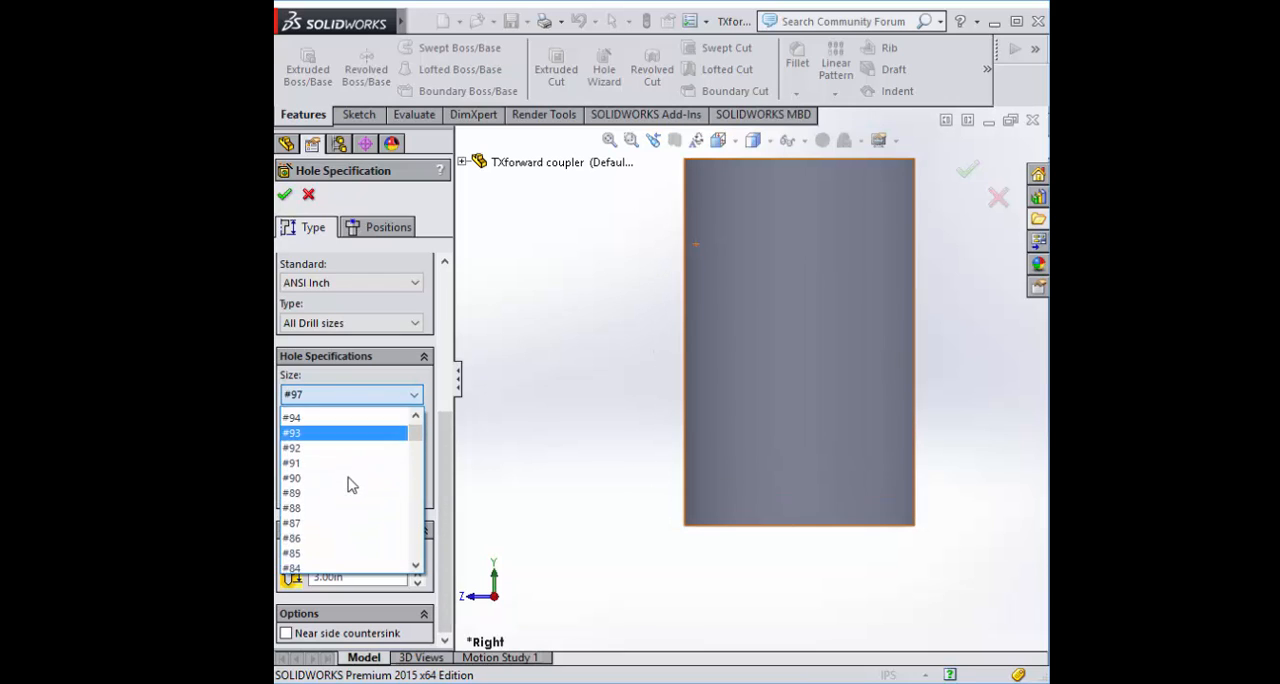
{"action": "scroll", "coordinate": [343, 478], "scroll_direction": "down", "scroll_amount": 5}
{"action": "left_click", "coordinate": [338, 444]}
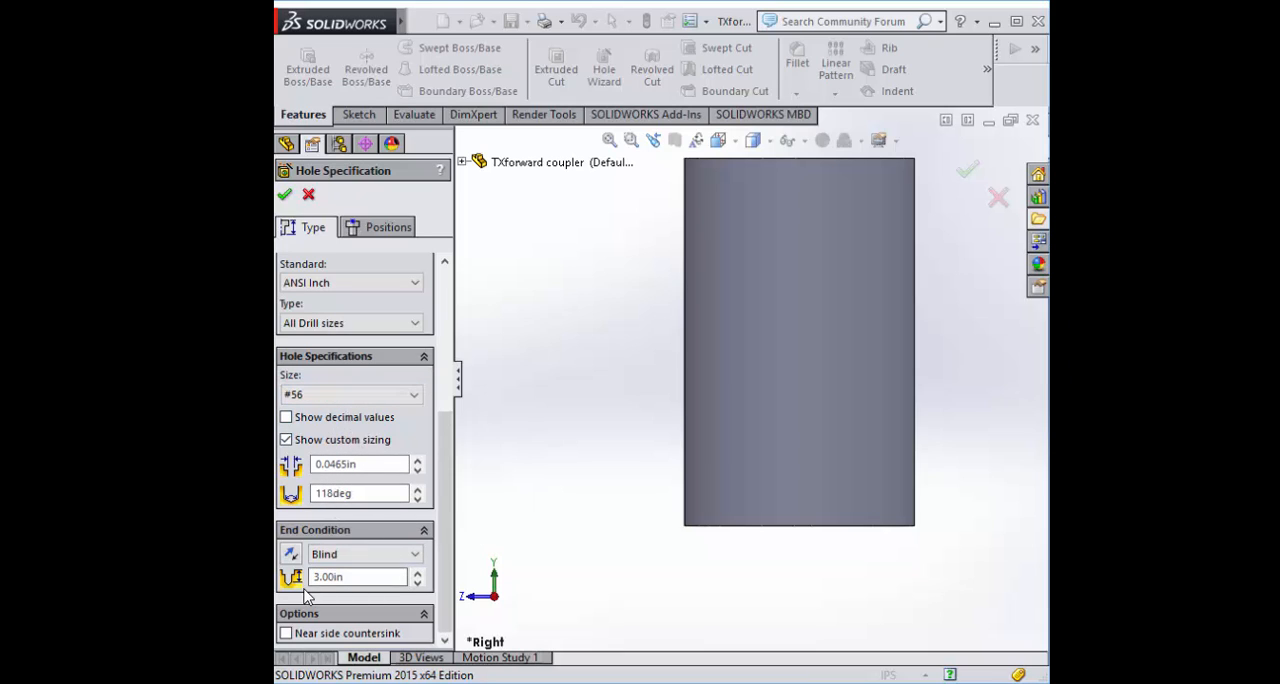
{"action": "left_click_drag", "start_coordinate": [443, 456], "coordinate": [433, 343]}
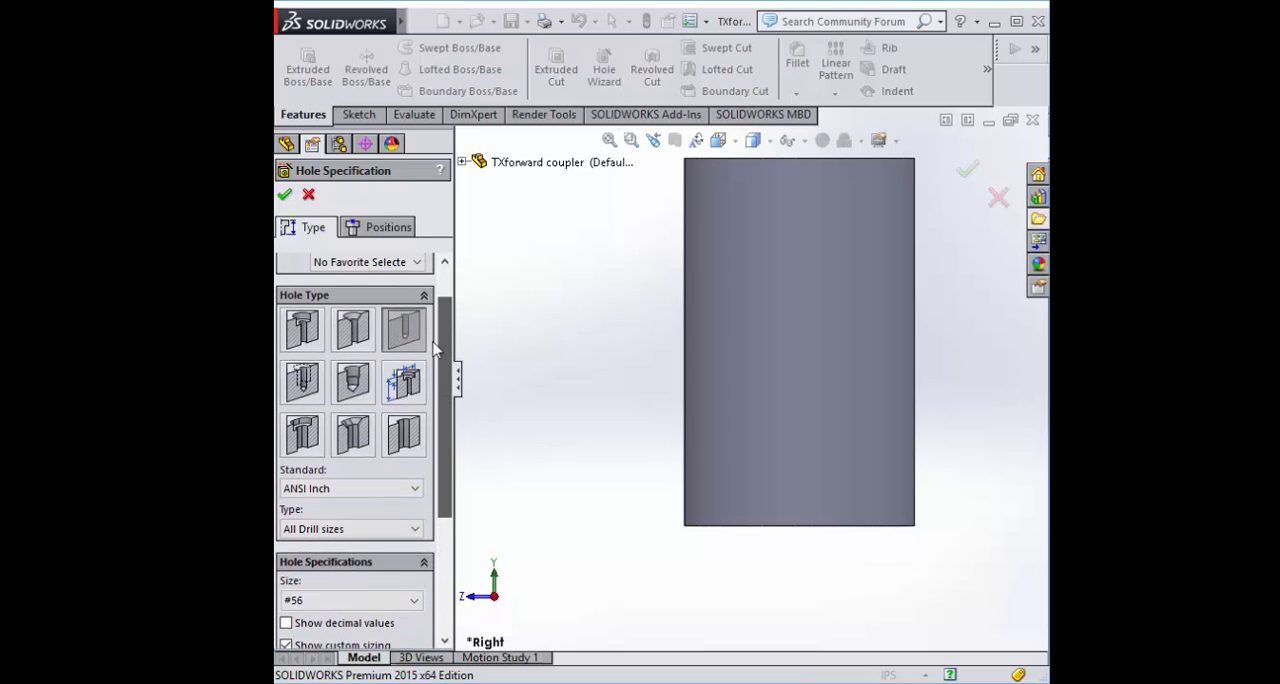
Place the hole's position point on the tube's outer face, below the origin and near the centreline
{"action": "left_click", "coordinate": [381, 227]}
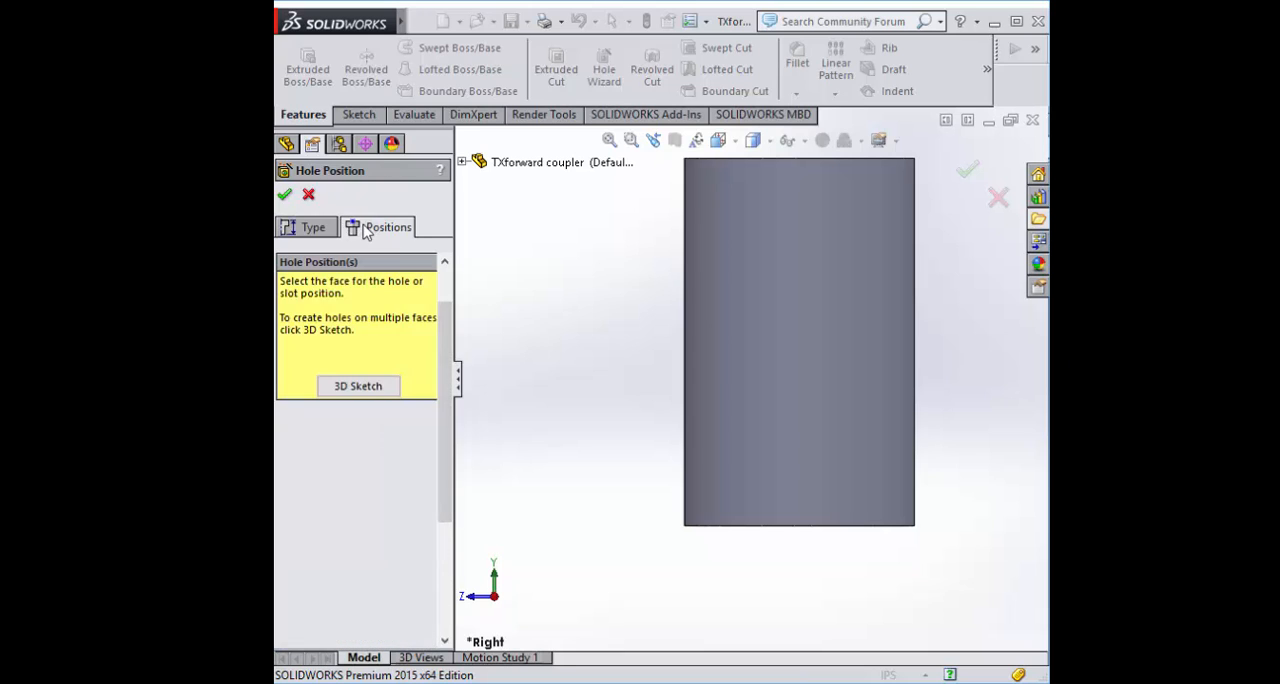
{"action": "left_click", "coordinate": [706, 477]}
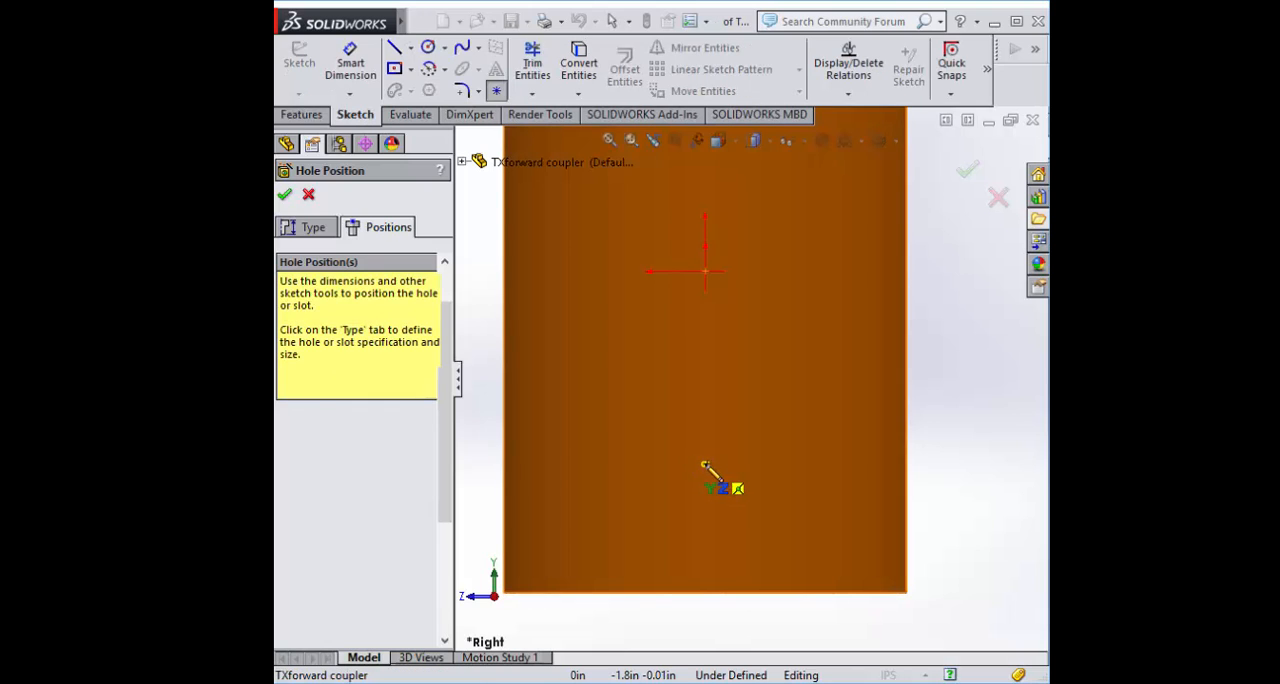
{"action": "left_click", "coordinate": [705, 460]}
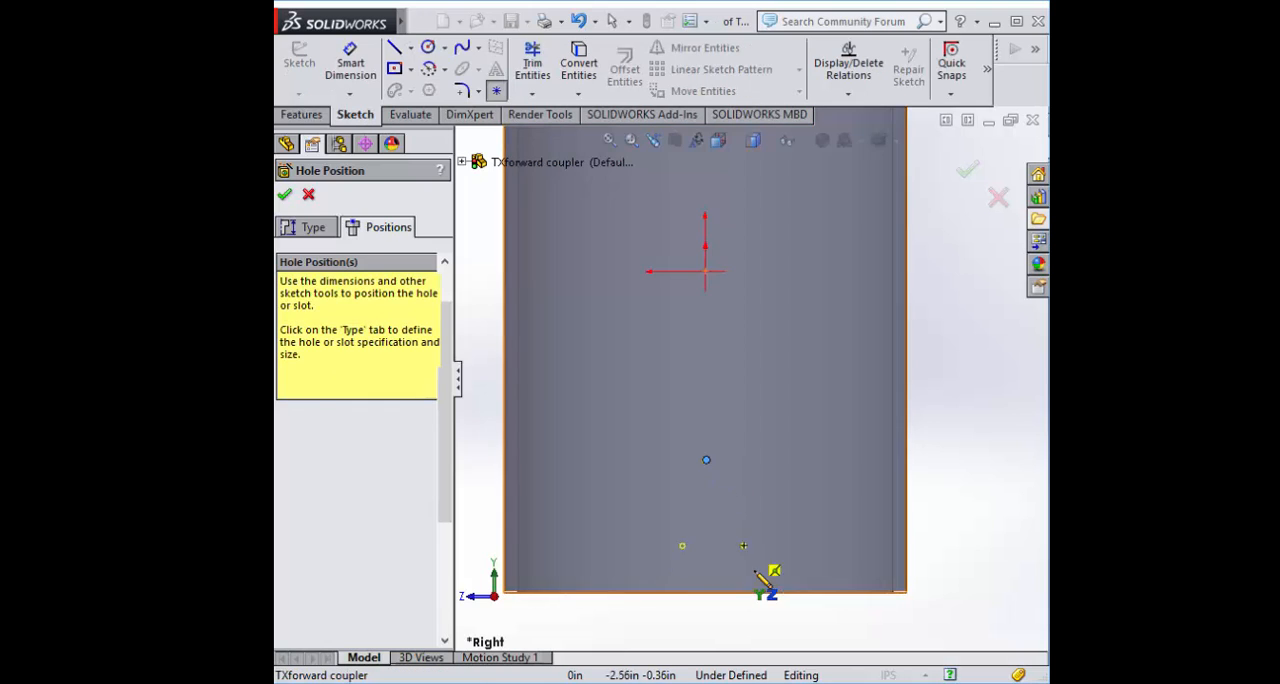
{"action": "left_click", "coordinate": [647, 460]}
Set the hole point's Y and Z coordinates to 0
{"action": "left_click", "coordinate": [707, 461]}
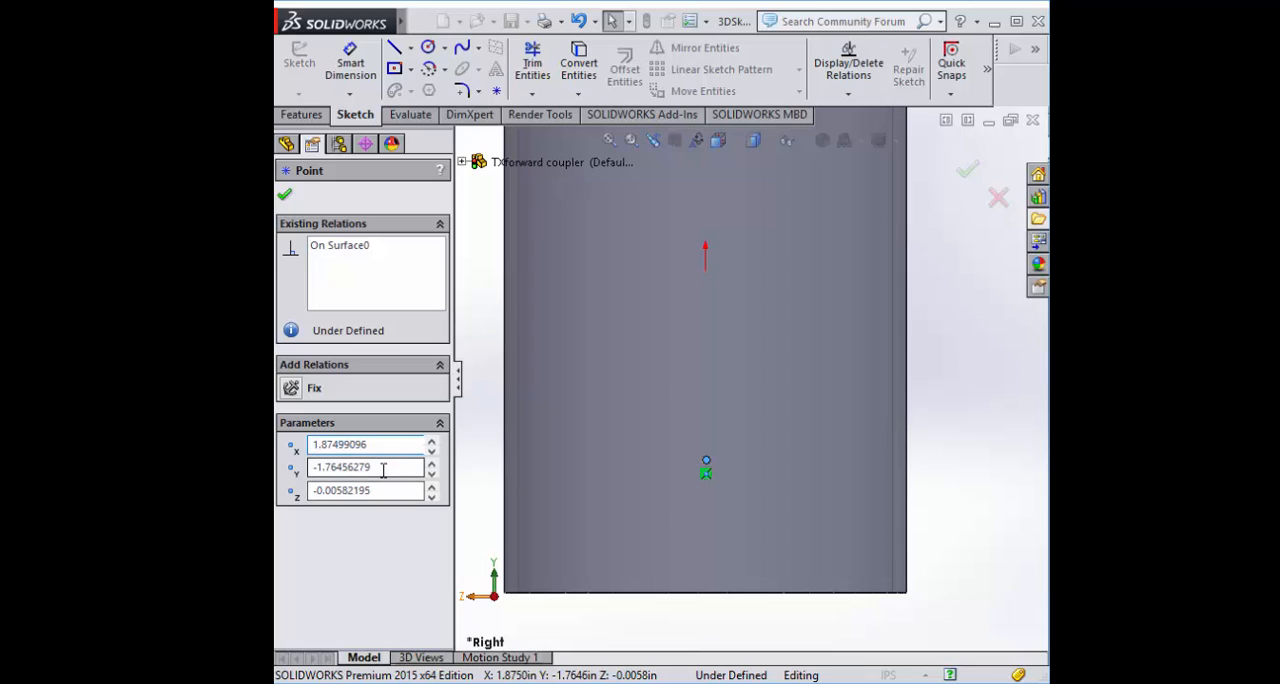
{"action": "key", "text": "Tab"}
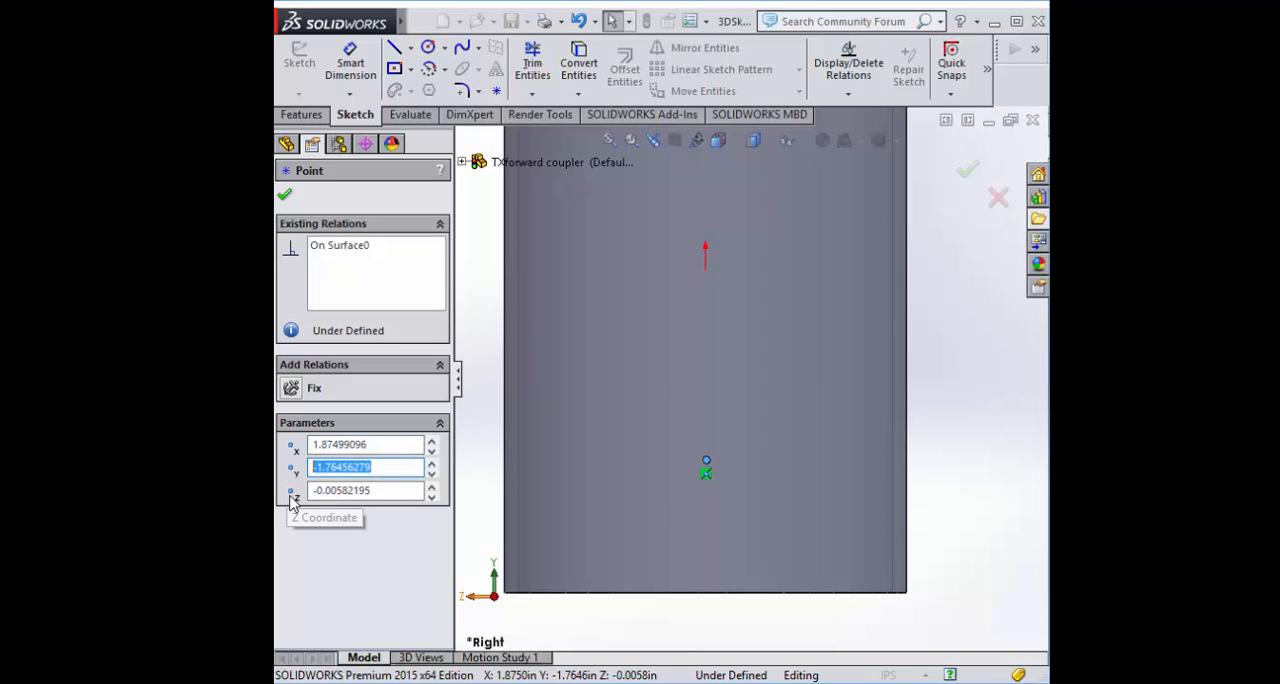
{"action": "type", "text": "0"}
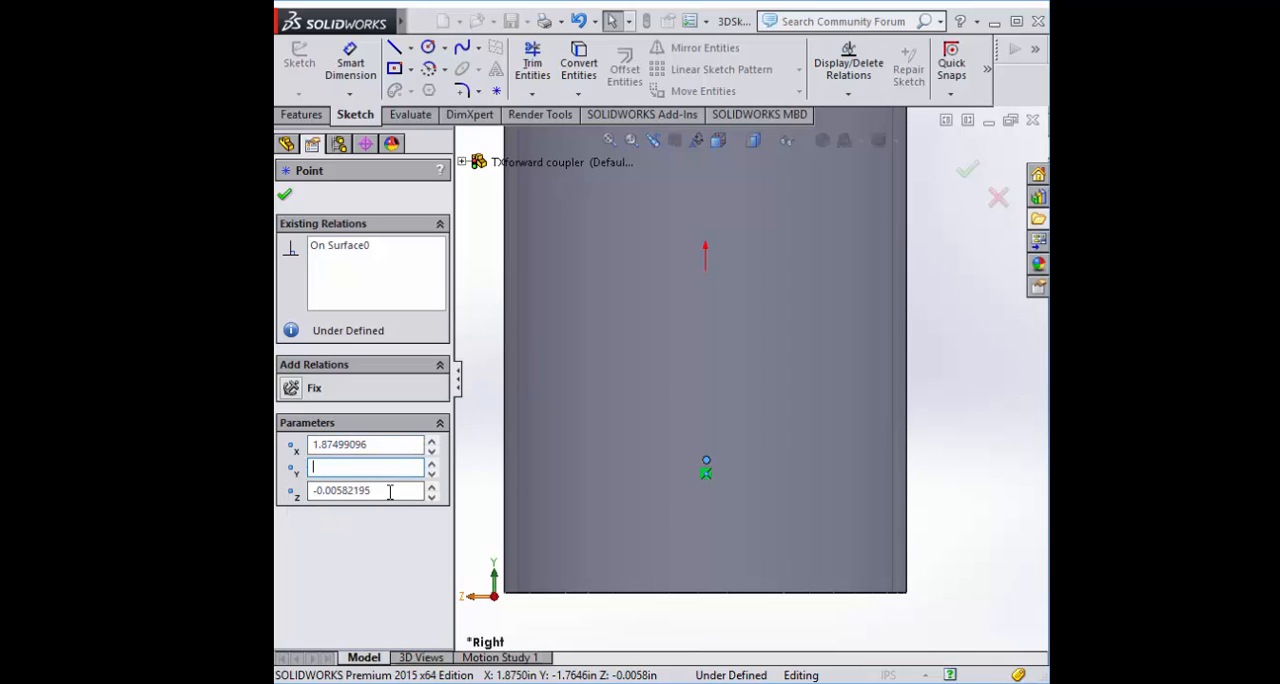
{"action": "key", "text": "Tab"}
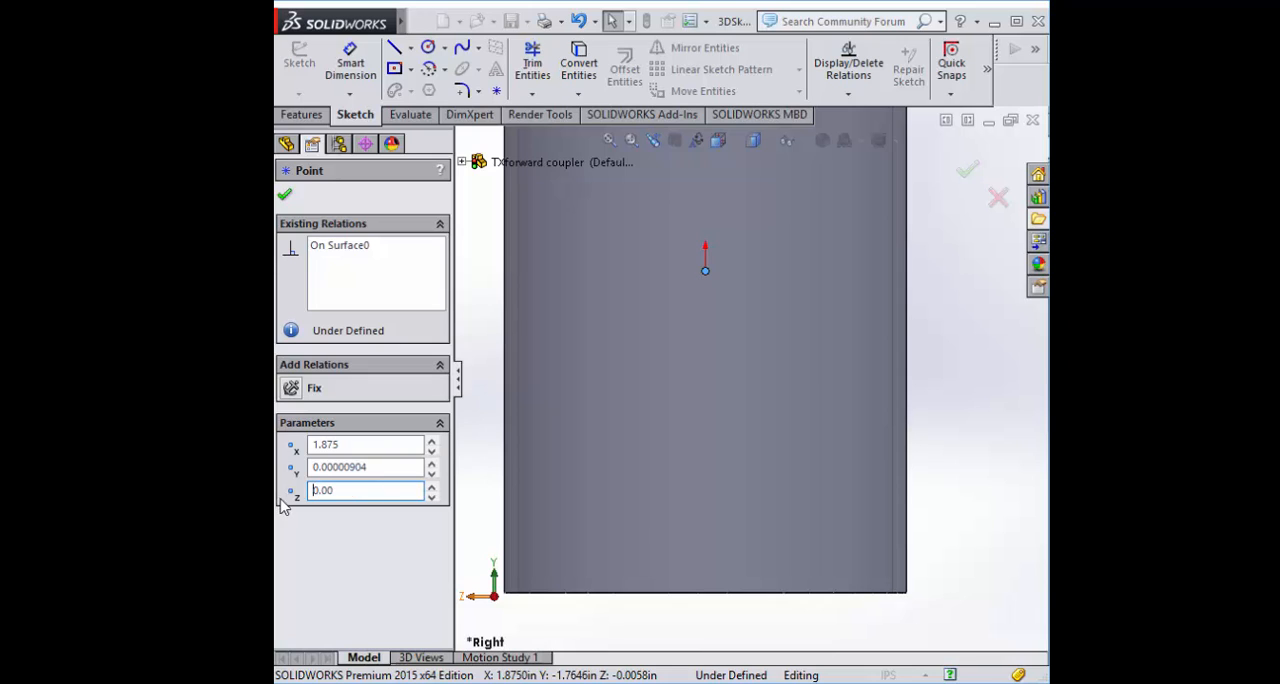
{"action": "left_click", "coordinate": [935, 492]}
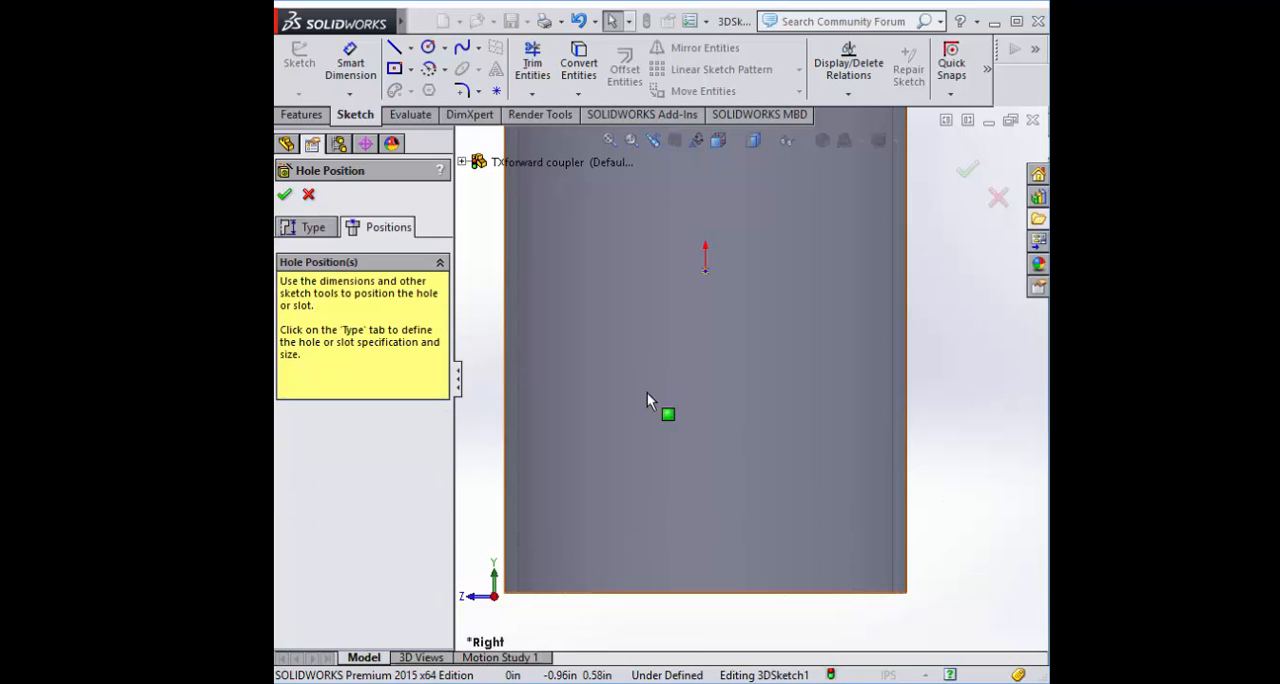
Dimension the hole point 1 in from the tube's lower end edge
{"action": "left_click", "coordinate": [341, 70]}
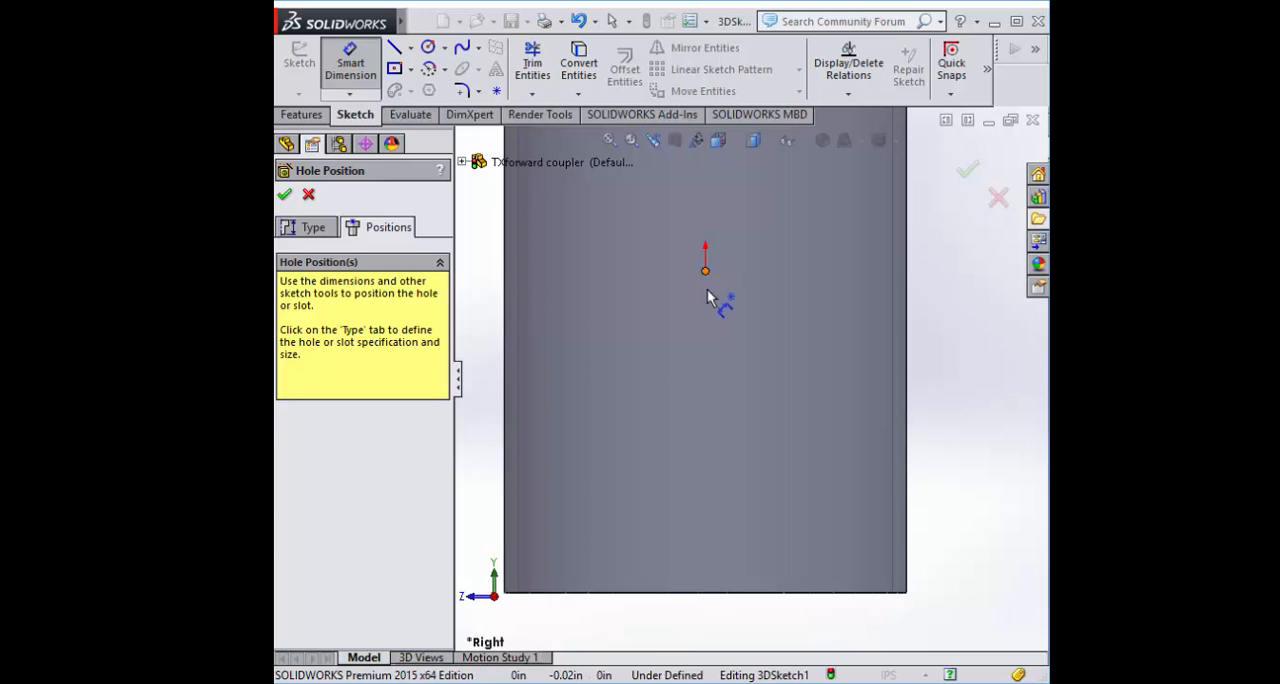
{"action": "left_click", "coordinate": [705, 270]}
{"action": "scroll", "coordinate": [750, 600], "scroll_direction": "down", "scroll_amount": 5}
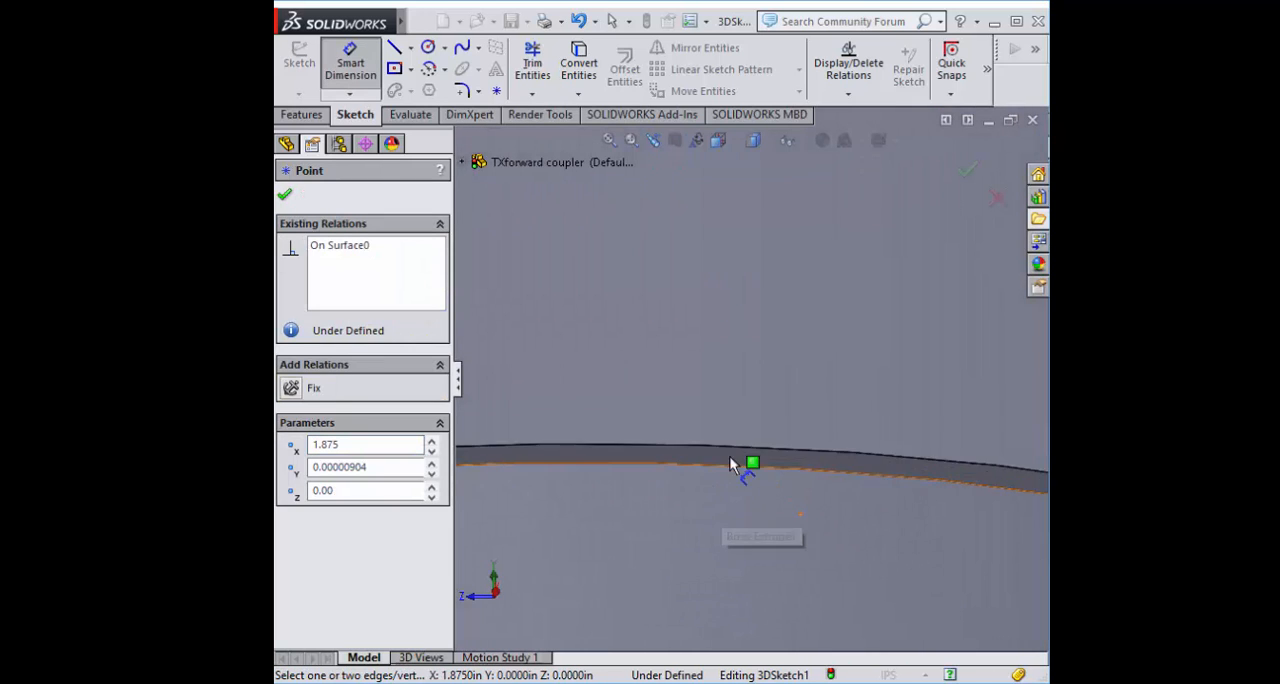
{"action": "left_click", "coordinate": [745, 468]}
{"action": "scroll", "coordinate": [789, 371], "scroll_direction": "up", "scroll_amount": 5}
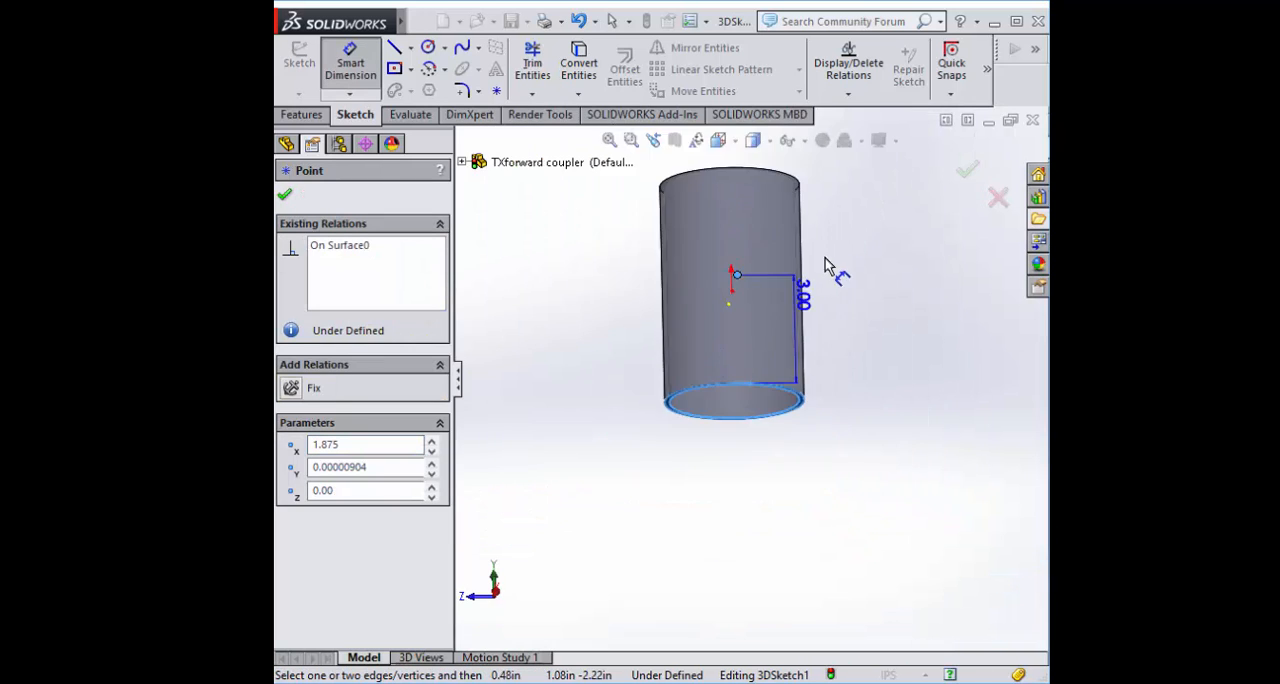
{"action": "scroll", "coordinate": [826, 265], "scroll_direction": "down", "scroll_amount": 5}
{"action": "left_click", "coordinate": [733, 485]}
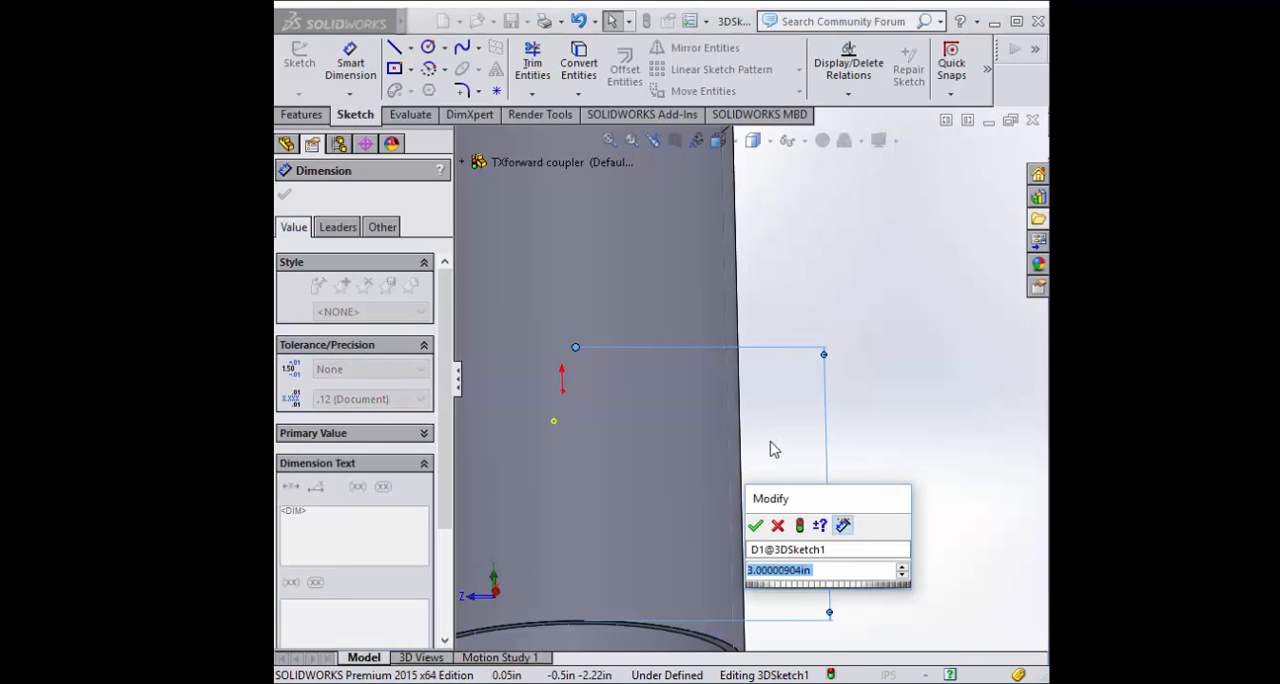
{"action": "type", "text": "1"}
{"action": "key", "text": "Return"}
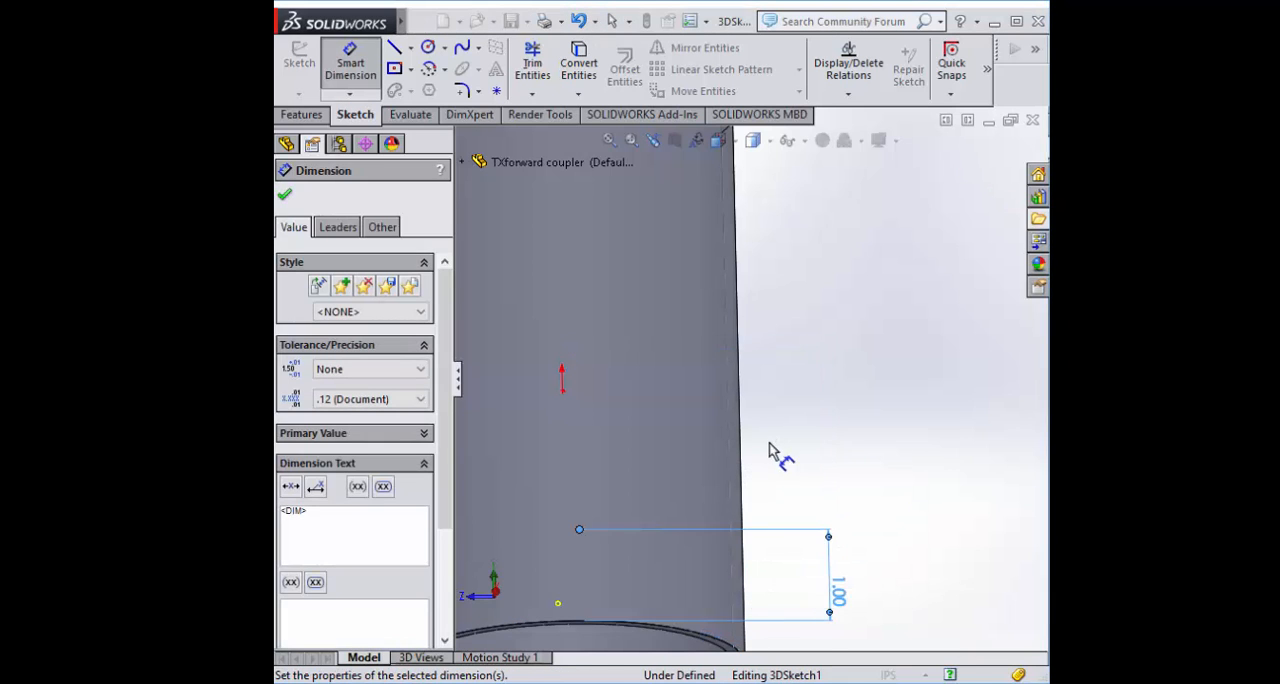
Check the dimensioned hole position around the tube and complete the #56 hole
{"action": "scroll", "coordinate": [760, 465], "scroll_direction": "up", "scroll_amount": 5}
{"action": "scroll", "coordinate": [825, 392], "scroll_direction": "down", "scroll_amount": 5}
{"action": "middle_click_drag", "start_coordinate": [825, 392], "coordinate": [938, 412]}
{"action": "scroll", "coordinate": [937, 422], "scroll_direction": "up", "scroll_amount": 2}
{"action": "scroll", "coordinate": [855, 569], "scroll_direction": "down", "scroll_amount": 2}
{"action": "middle_click_drag", "start_coordinate": [855, 569], "coordinate": [851, 463]}
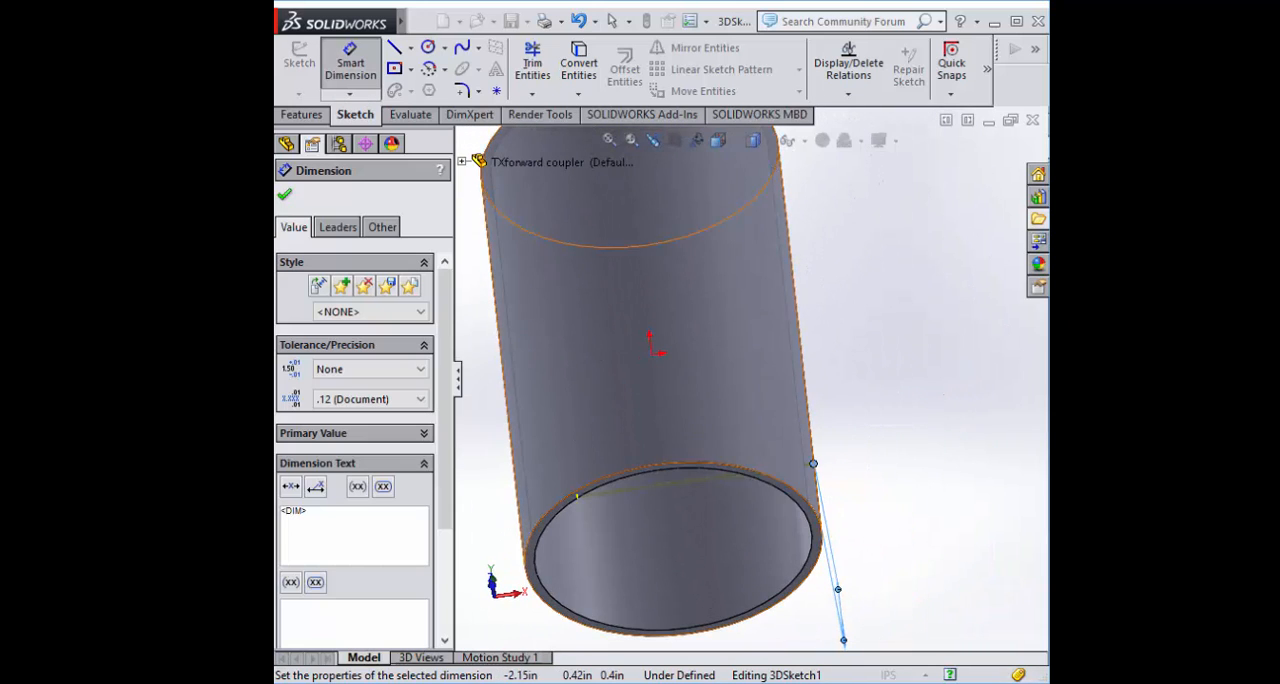
{"action": "left_click", "coordinate": [284, 200]}
Circular-pattern the #56 hole about the tube's cylindrical outer face with 3 equally spaced instances over 360°
{"action": "middle_click_drag", "start_coordinate": [880, 338], "coordinate": [734, 374]}
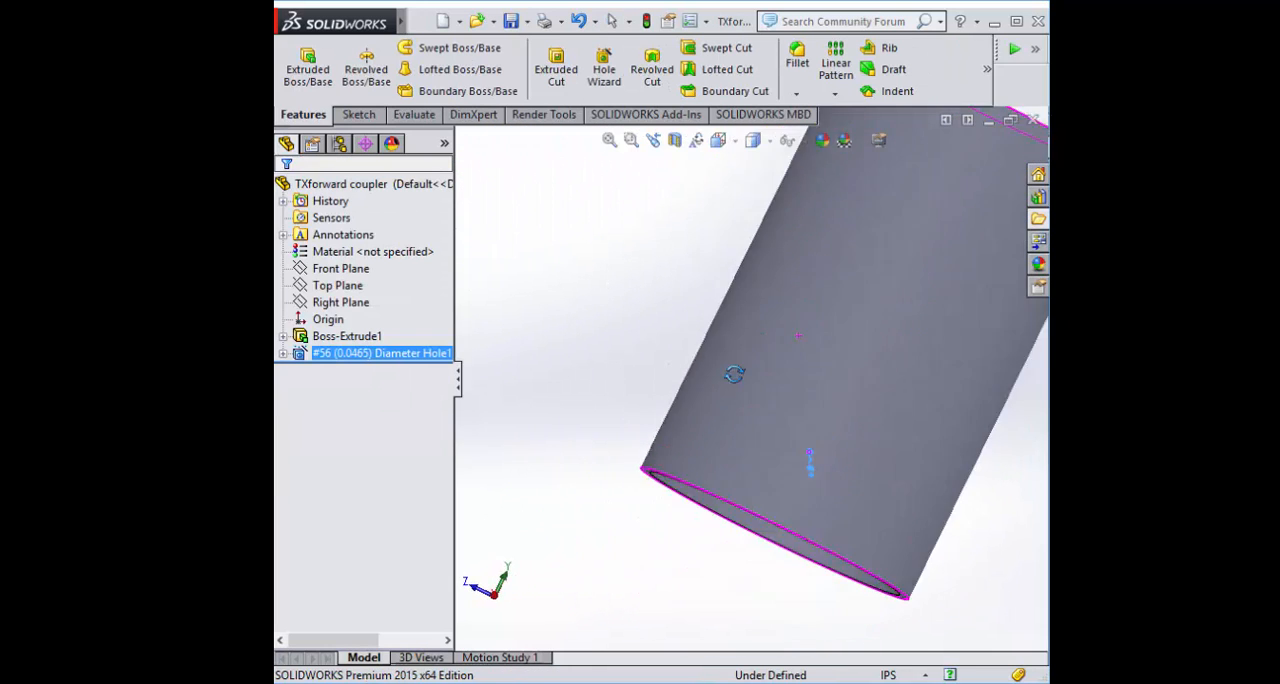
{"action": "scroll", "coordinate": [910, 501], "scroll_direction": "down", "scroll_amount": 4}
{"action": "scroll", "coordinate": [816, 388], "scroll_direction": "up", "scroll_amount": 6}
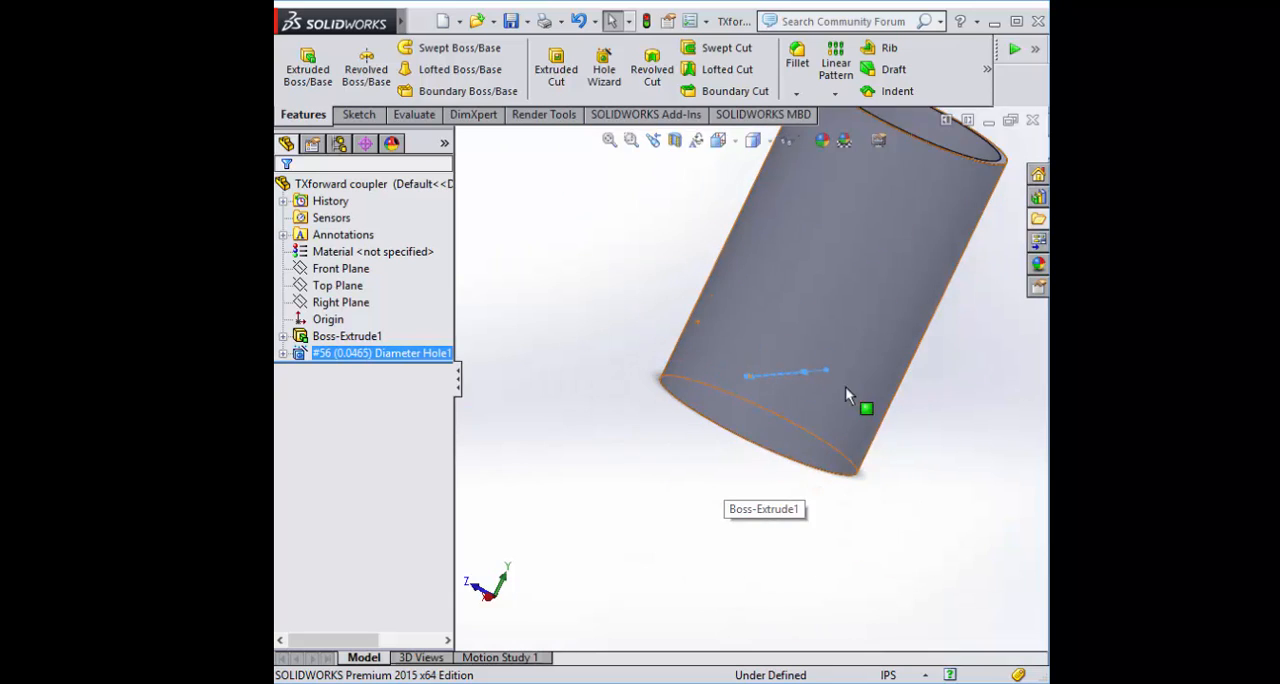
{"action": "scroll", "coordinate": [769, 304], "scroll_direction": "up", "scroll_amount": 2}
{"action": "scroll", "coordinate": [769, 304], "scroll_direction": "down", "scroll_amount": 4}
{"action": "scroll", "coordinate": [893, 379], "scroll_direction": "up", "scroll_amount": 2}
{"action": "scroll", "coordinate": [893, 379], "scroll_direction": "down", "scroll_amount": 1}
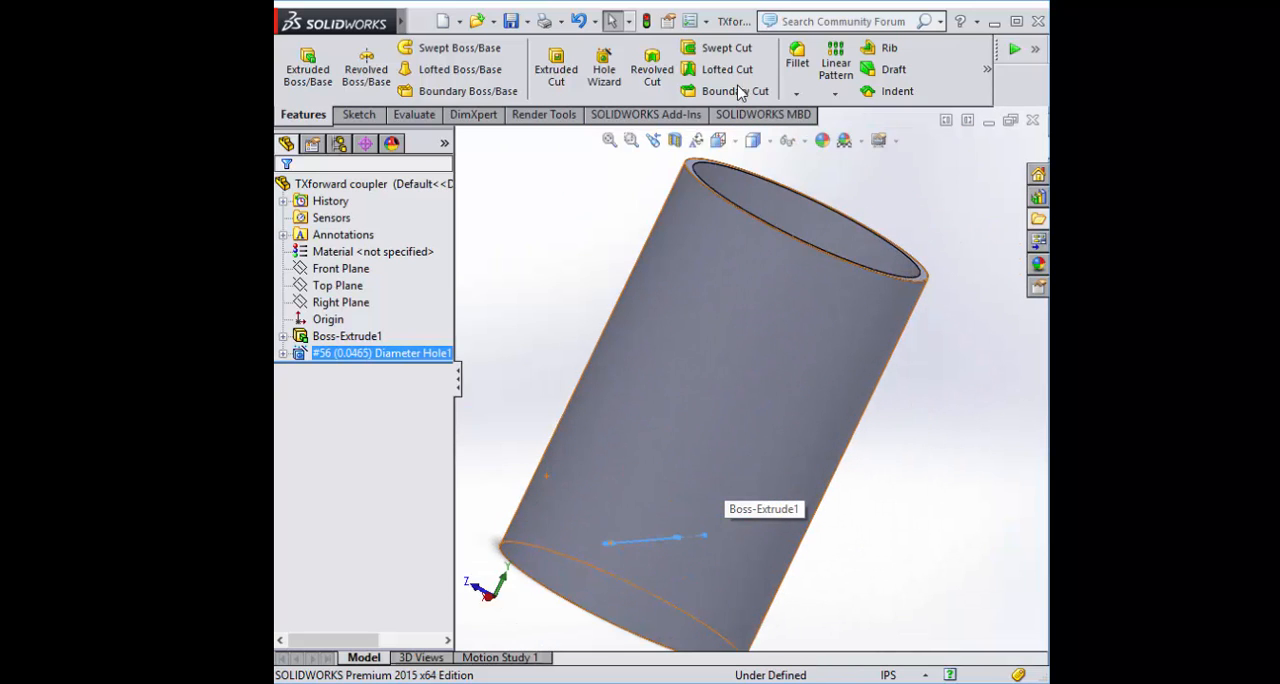
{"action": "left_click", "coordinate": [835, 93]}
{"action": "left_click", "coordinate": [845, 129]}
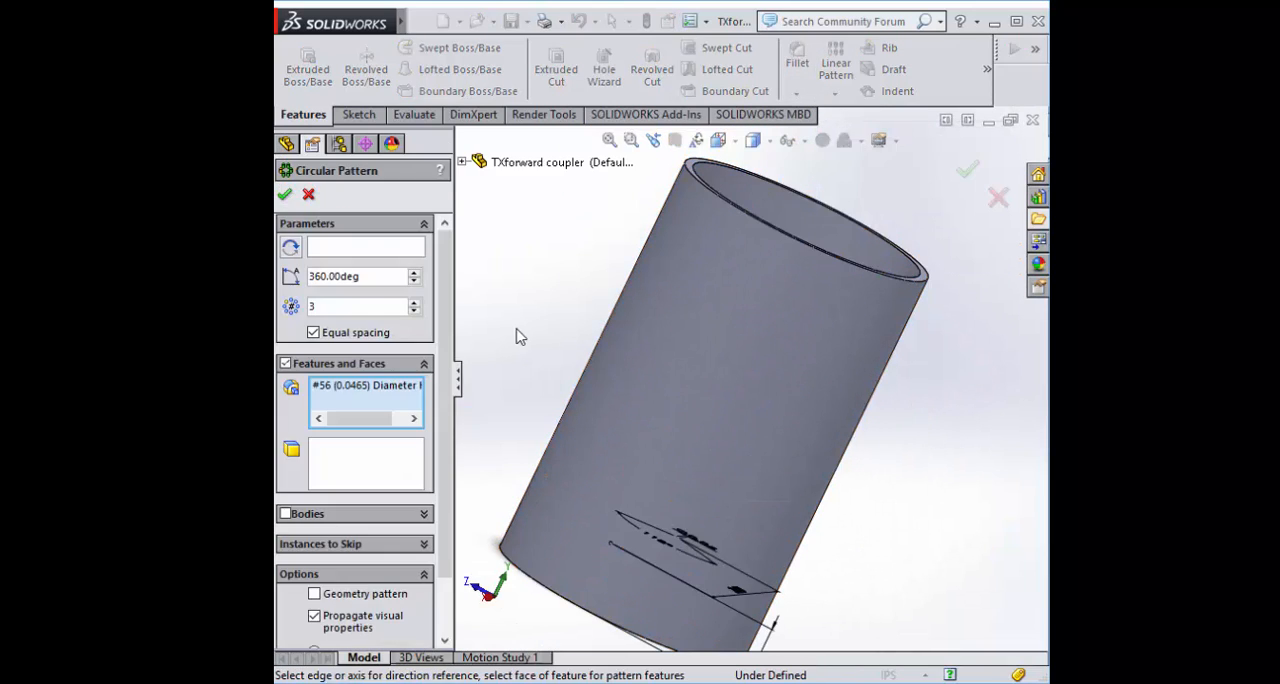
{"action": "left_click", "coordinate": [726, 403]}
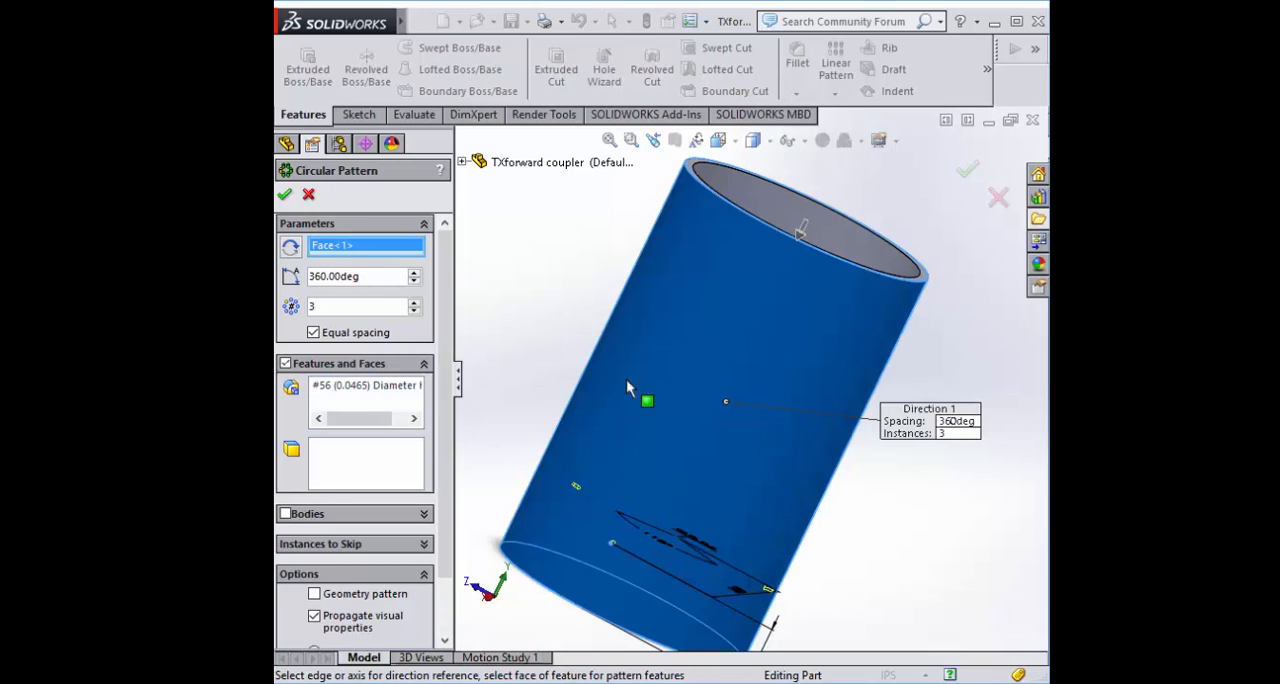
{"action": "middle_click_drag", "start_coordinate": [530, 391], "coordinate": [560, 430]}
{"action": "left_click", "coordinate": [288, 196]}
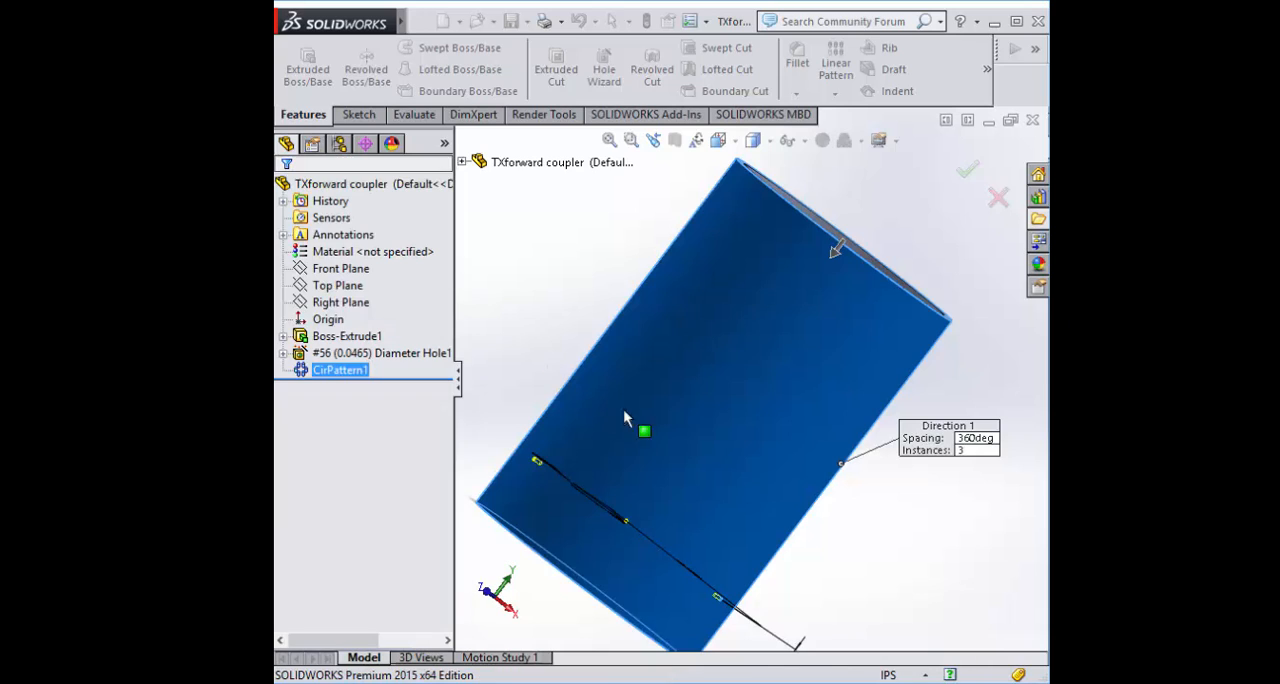
Check the patterned holes around the coupler tube and open Save As for the TXforward coupler part
{"action": "middle_click_drag", "start_coordinate": [766, 392], "coordinate": [780, 440]}
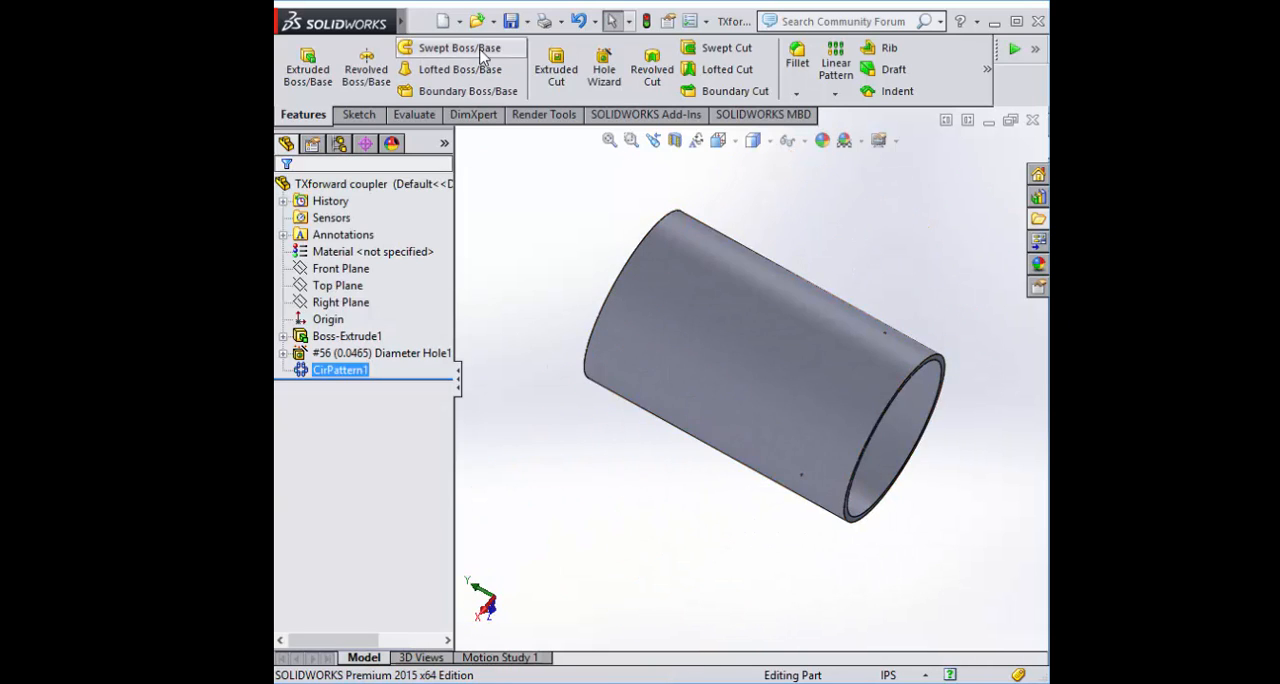
{"action": "left_click", "coordinate": [458, 21]}
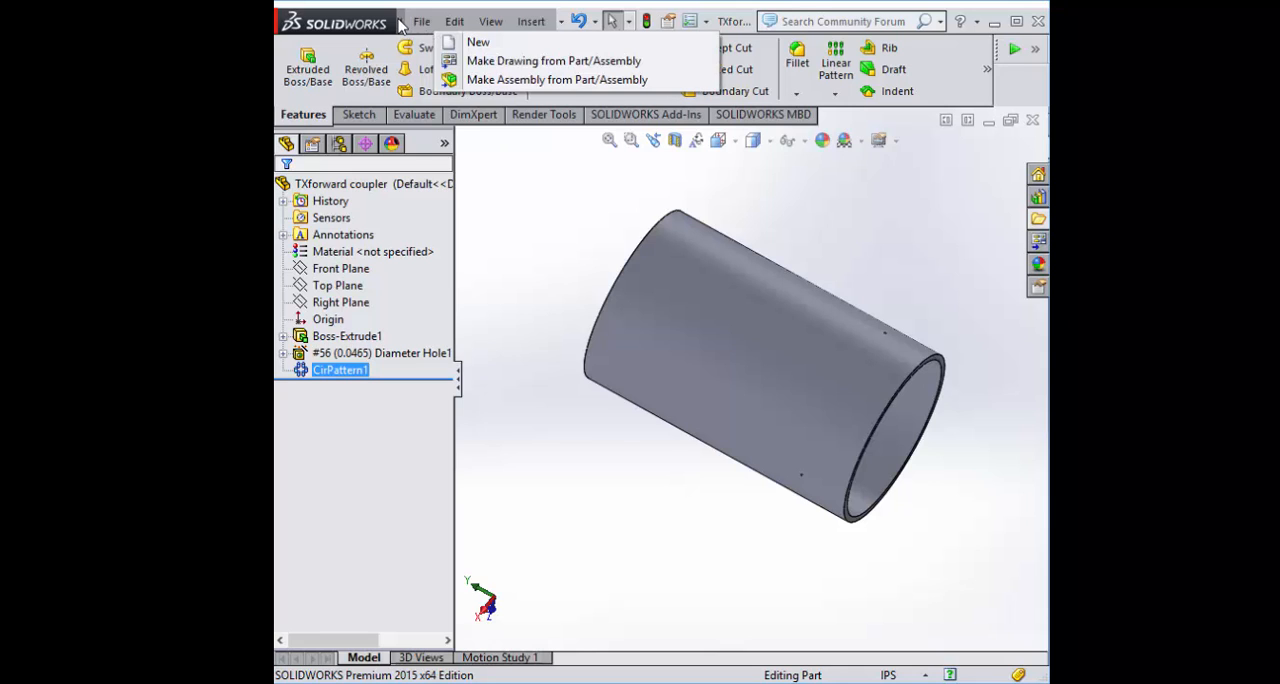
{"action": "left_click", "coordinate": [421, 21]}
{"action": "left_click", "coordinate": [470, 194]}
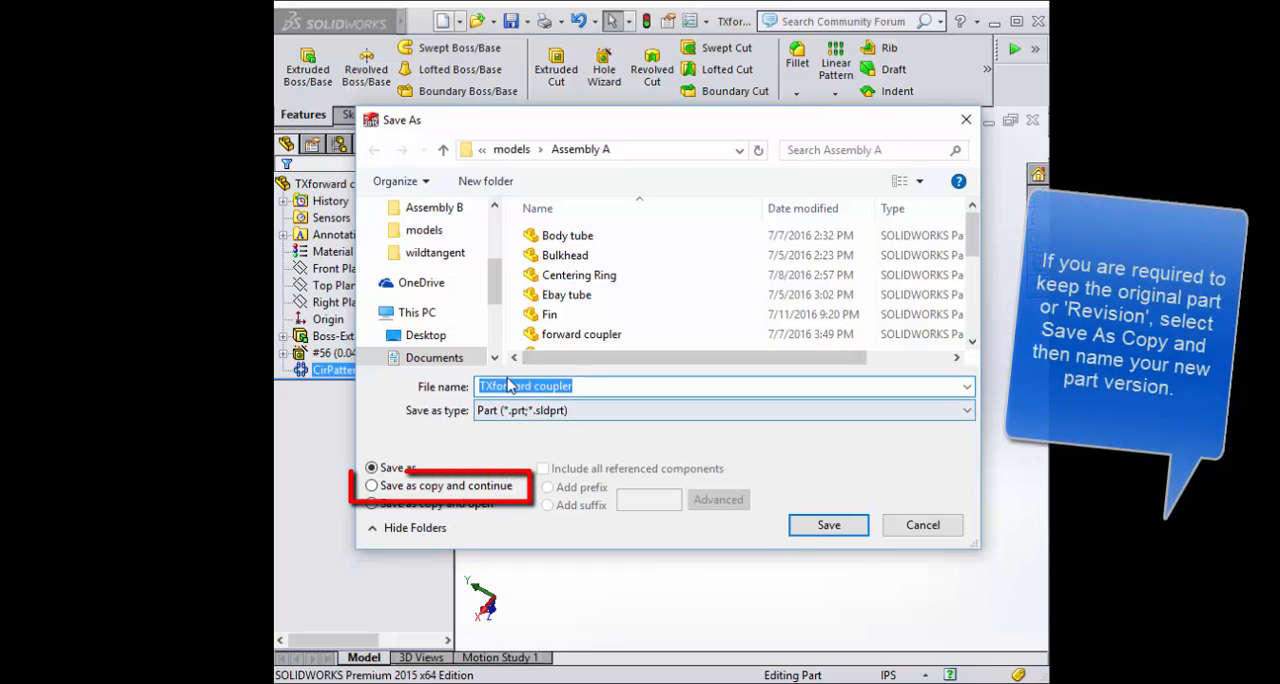
{"action": "left_click", "coordinate": [495, 385]}
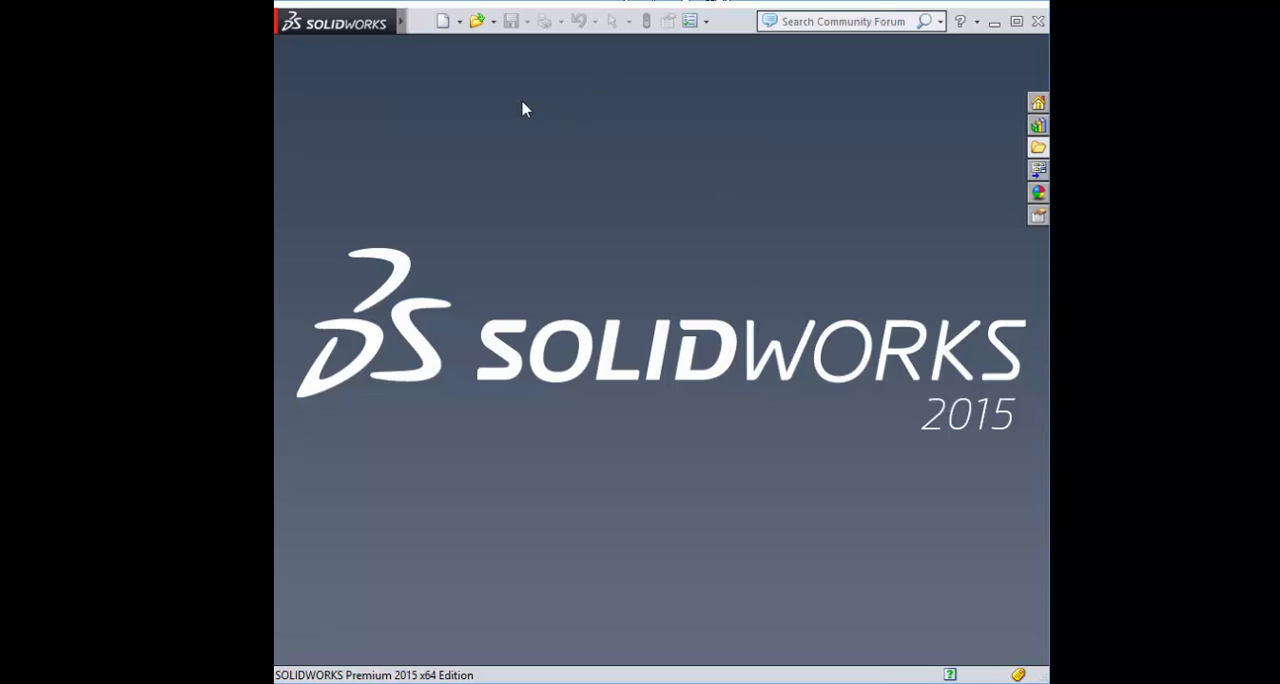
{"action": "key", "text": "ctrl+o"}
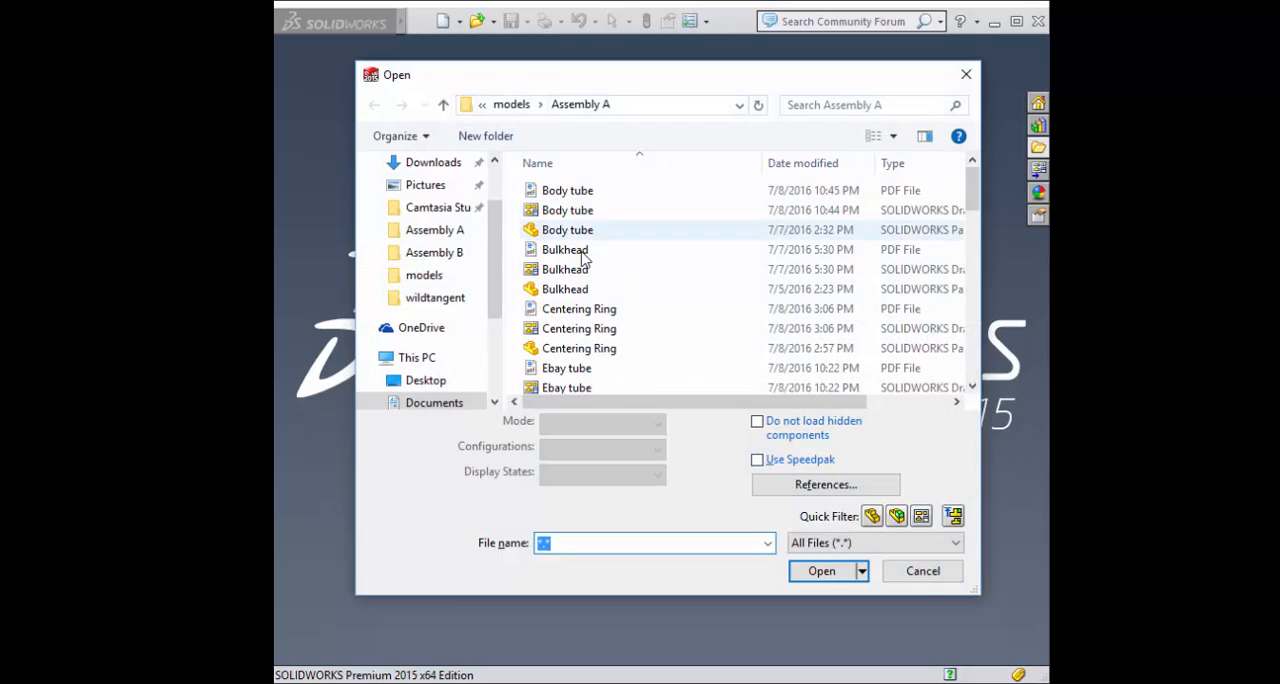
{"action": "left_click", "coordinate": [921, 572]}
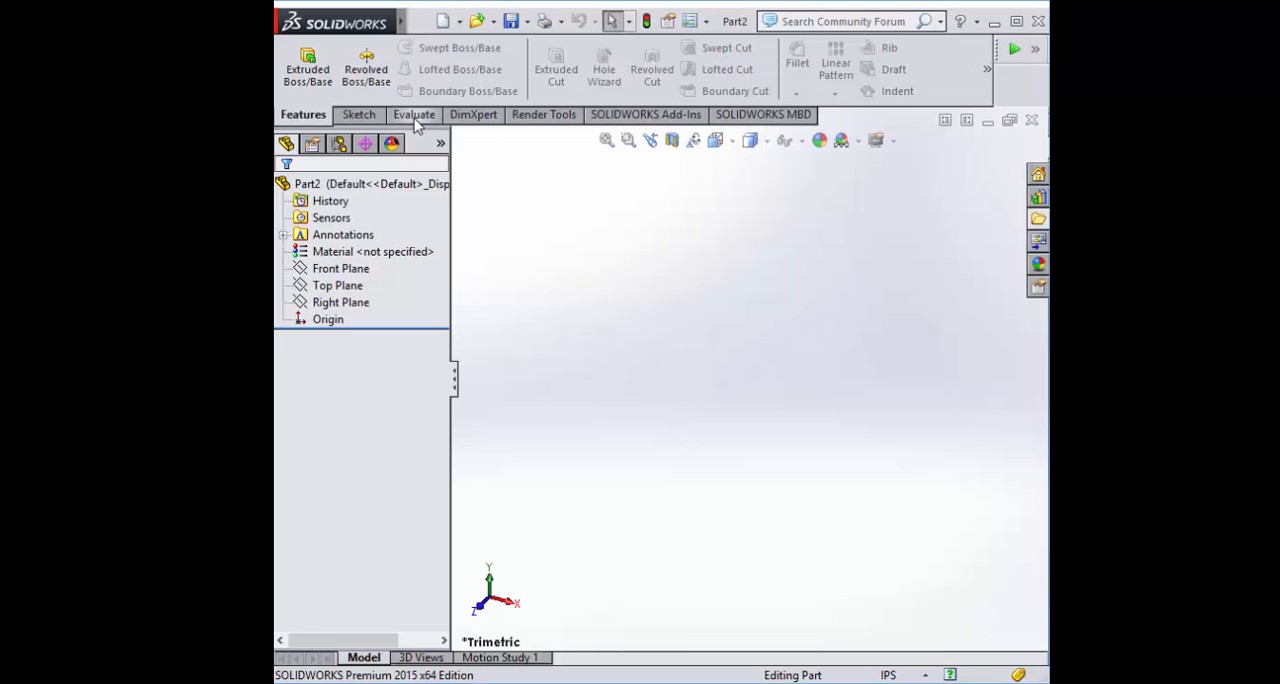
Sketch a centerpoint arc slot on the Top Plane around the origin, about 3.52 in radius, 55° and 1.13 in wide
{"action": "left_click", "coordinate": [362, 116]}
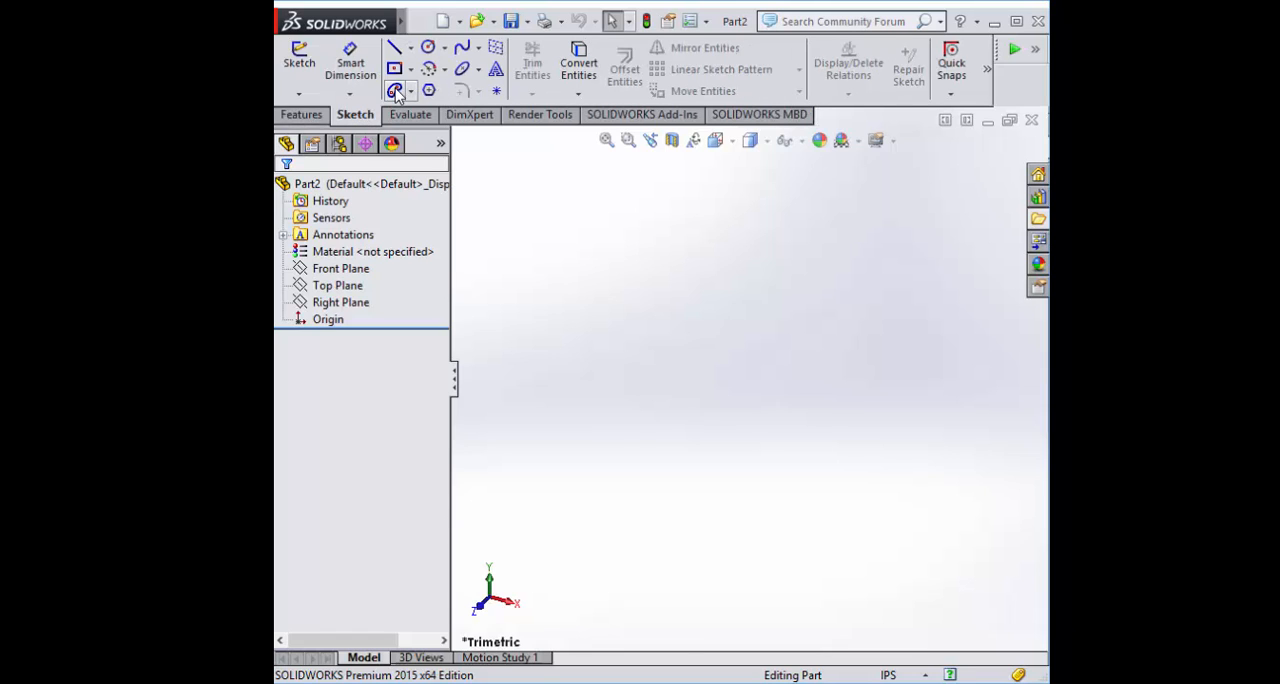
{"action": "left_click", "coordinate": [395, 91]}
{"action": "left_click", "coordinate": [534, 368]}
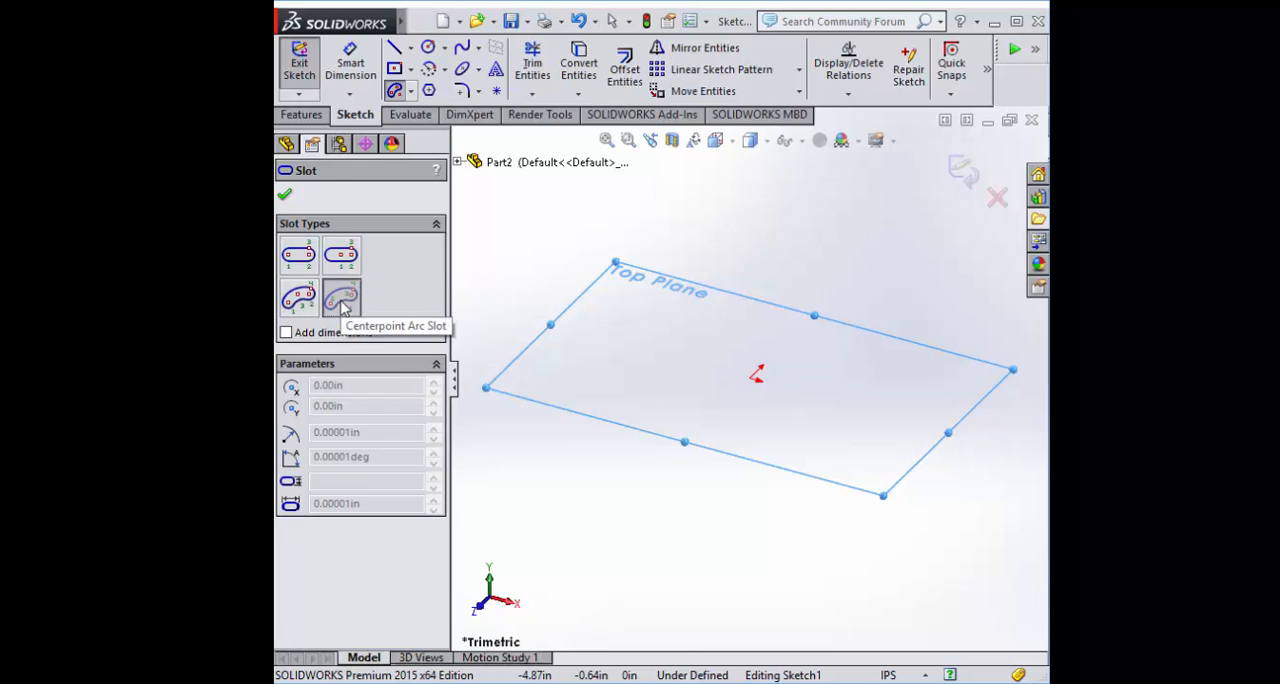
{"action": "left_click", "coordinate": [757, 376]}
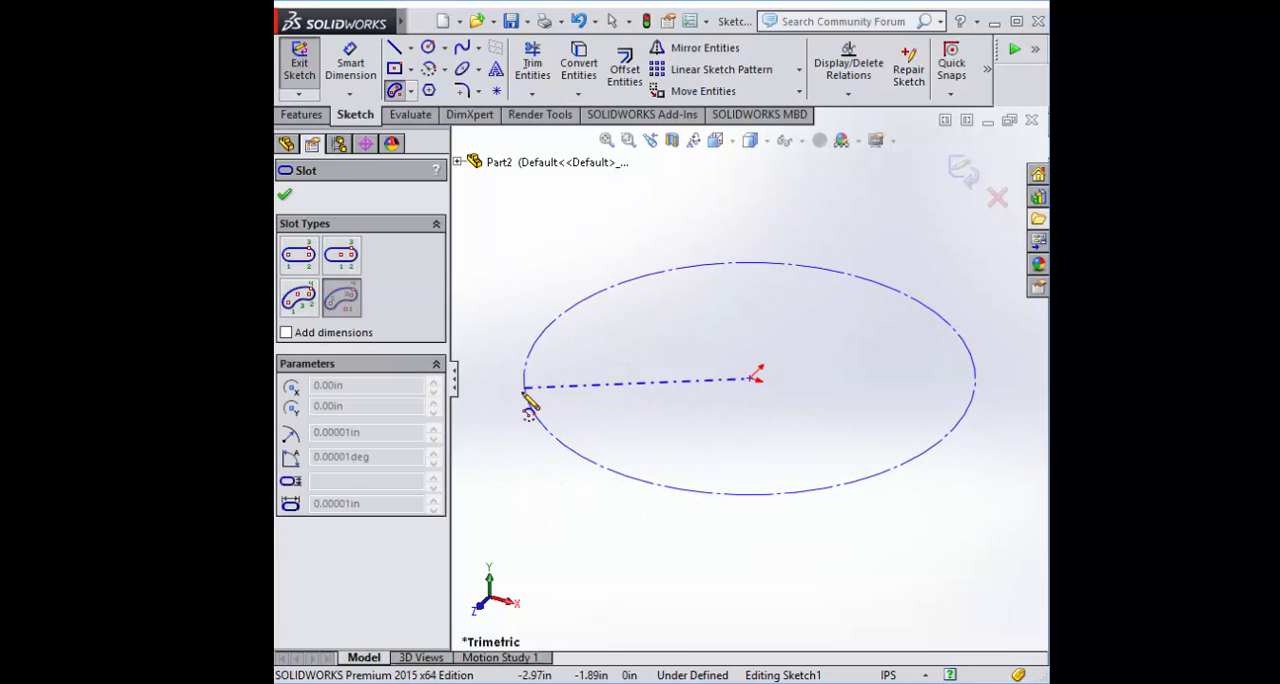
{"action": "left_click", "coordinate": [524, 388]}
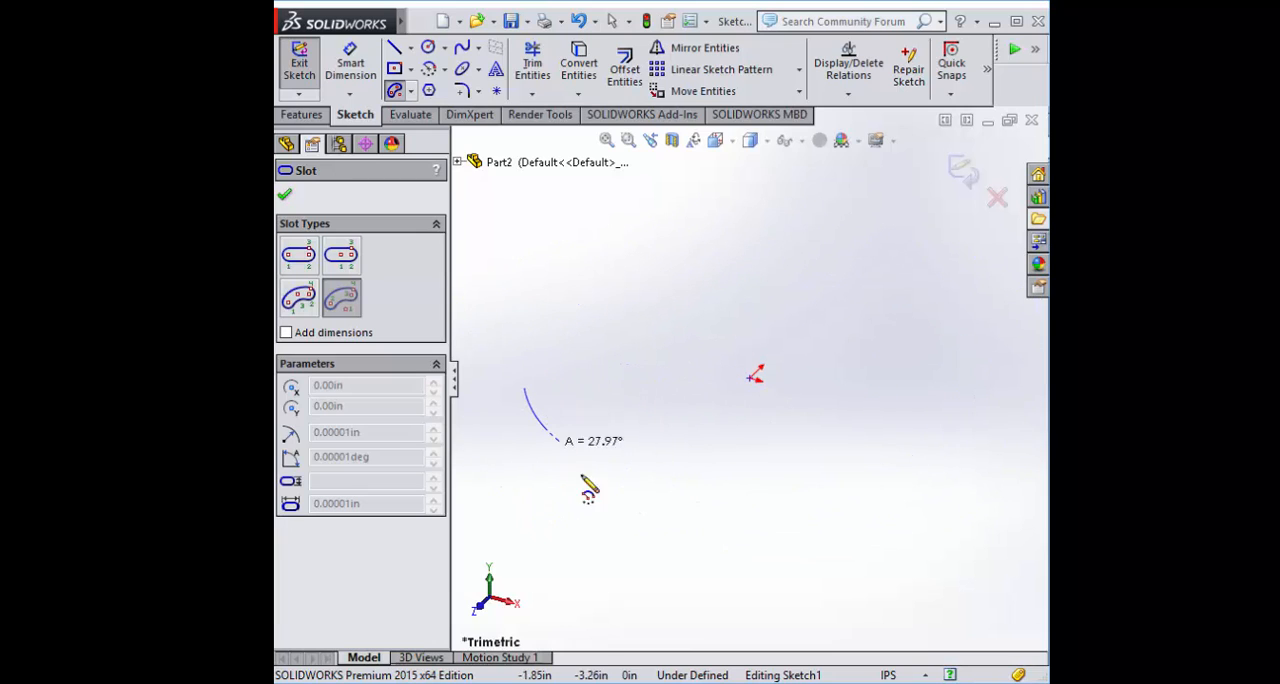
{"action": "left_click", "coordinate": [636, 478]}
{"action": "left_click", "coordinate": [619, 456]}
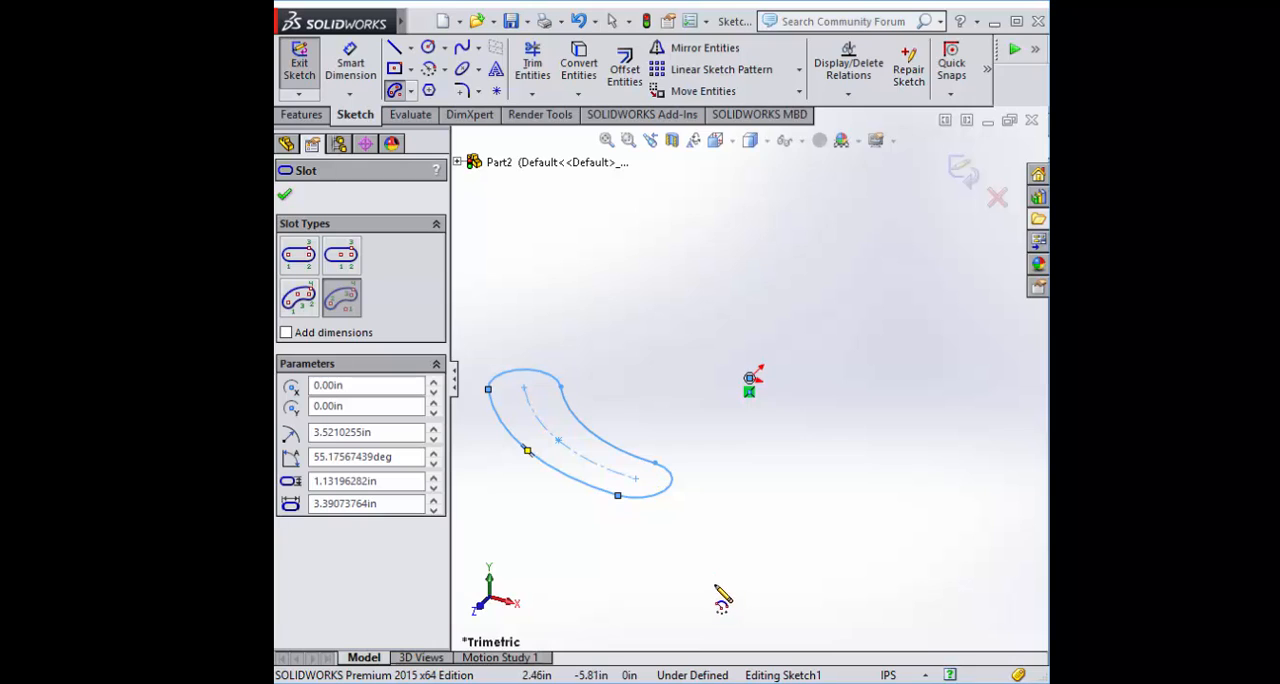
{"action": "scroll", "coordinate": [590, 405], "scroll_direction": "down", "scroll_amount": 1}
{"action": "scroll", "coordinate": [606, 386], "scroll_direction": "up", "scroll_amount": 1}
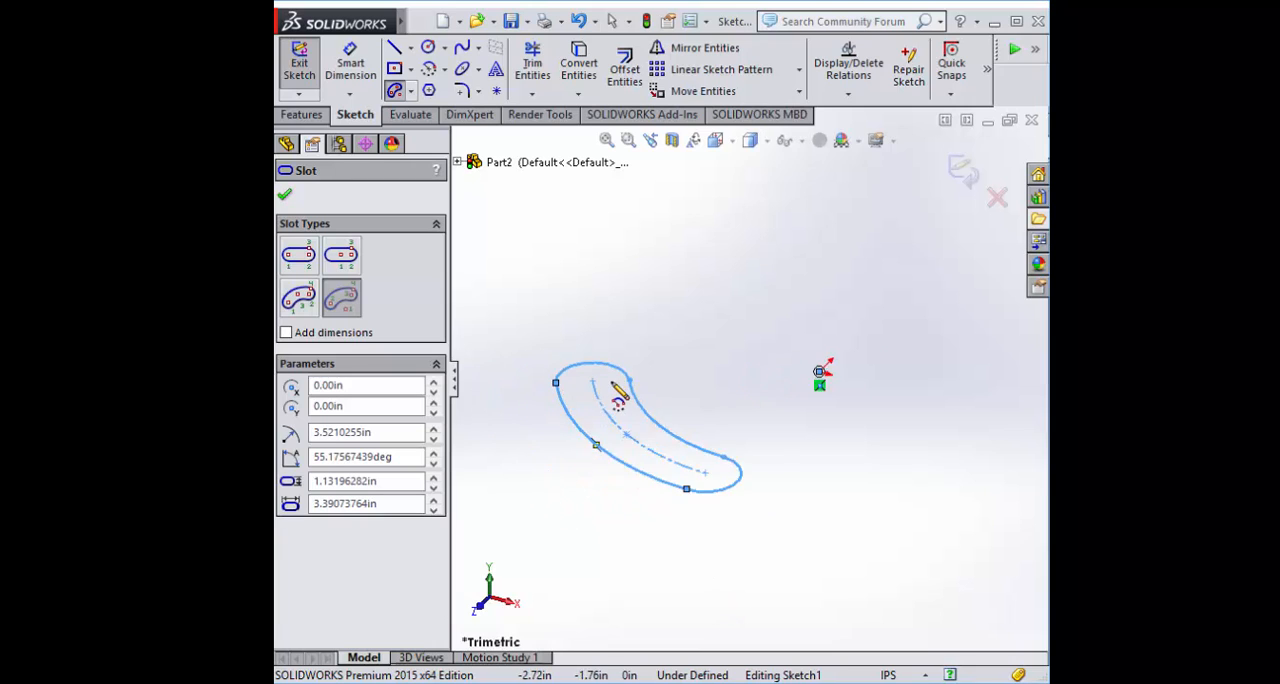
{"action": "scroll", "coordinate": [650, 372], "scroll_direction": "down", "scroll_amount": 3}
{"action": "scroll", "coordinate": [845, 395], "scroll_direction": "up", "scroll_amount": 1}
{"action": "scroll", "coordinate": [745, 392], "scroll_direction": "up", "scroll_amount": 1}
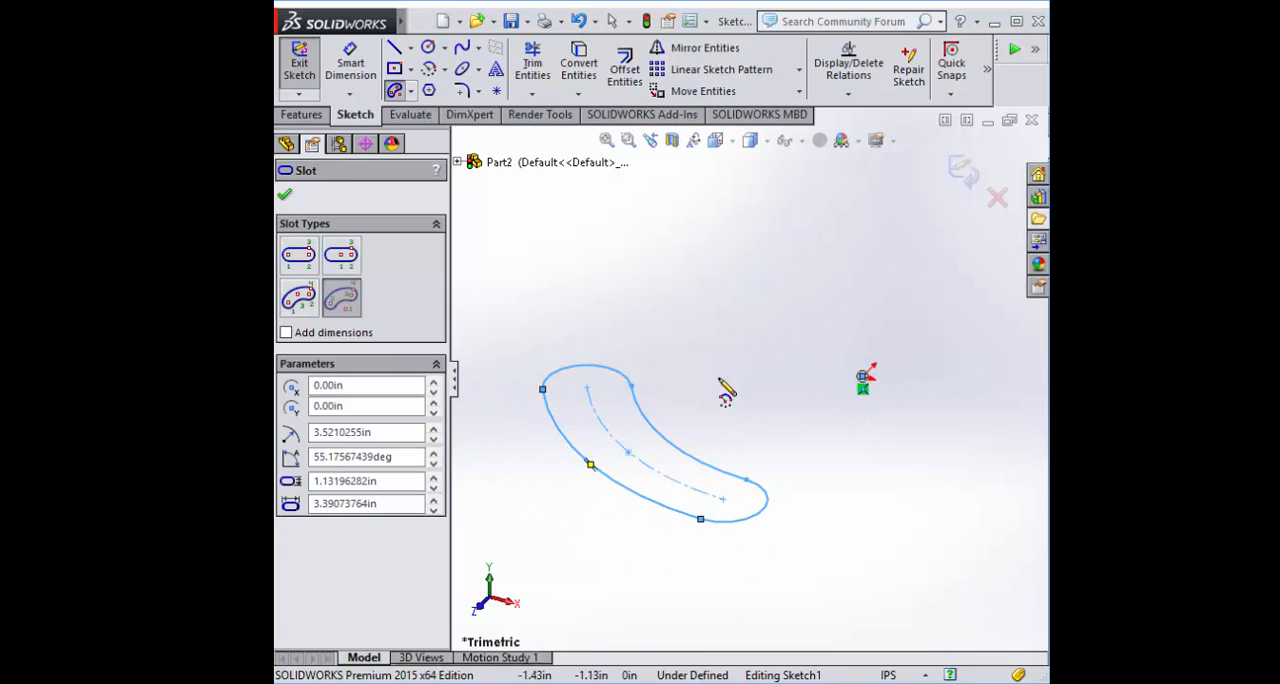
Delete the arc slot and exit the empty sketch
{"action": "key", "text": "Escape"}
{"action": "mouse_move", "coordinate": [476, 250]}
{"action": "left_mouse_down"}
{"action": "mouse_move", "coordinate": [963, 603]}
{"action": "mouse_move", "coordinate": [953, 600]}
{"action": "left_mouse_up"}
{"action": "key", "text": "Delete"}
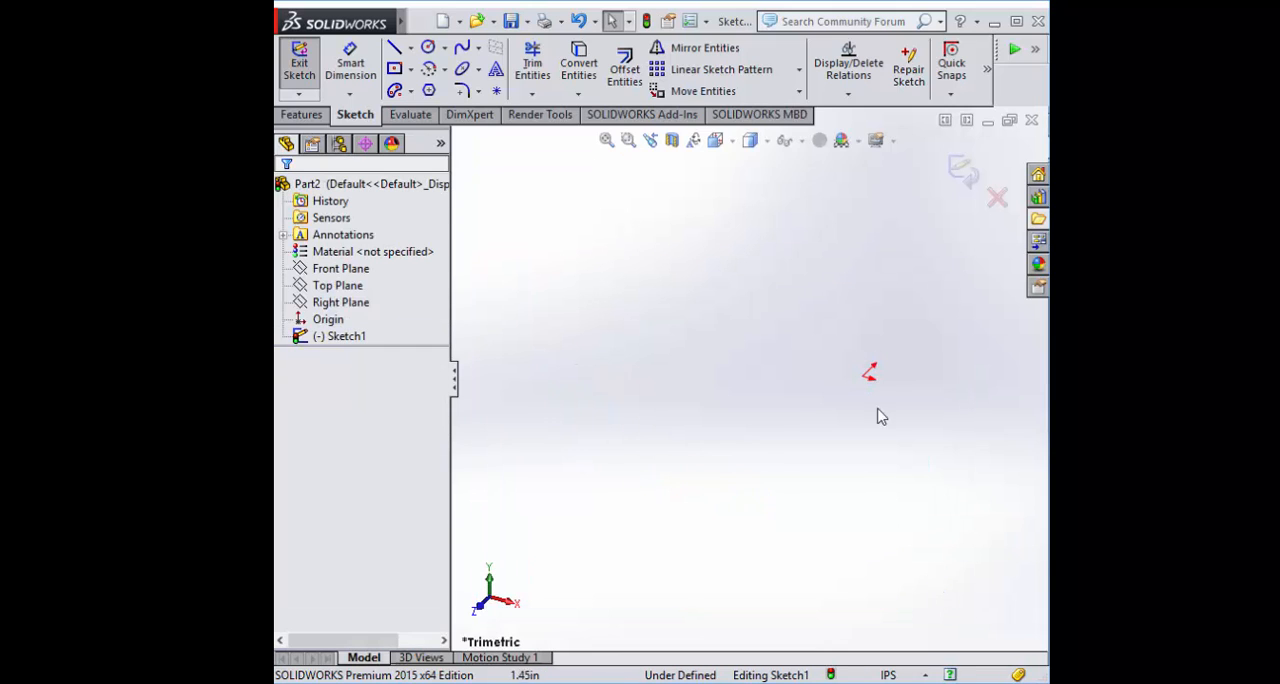
{"action": "left_click", "coordinate": [965, 187]}
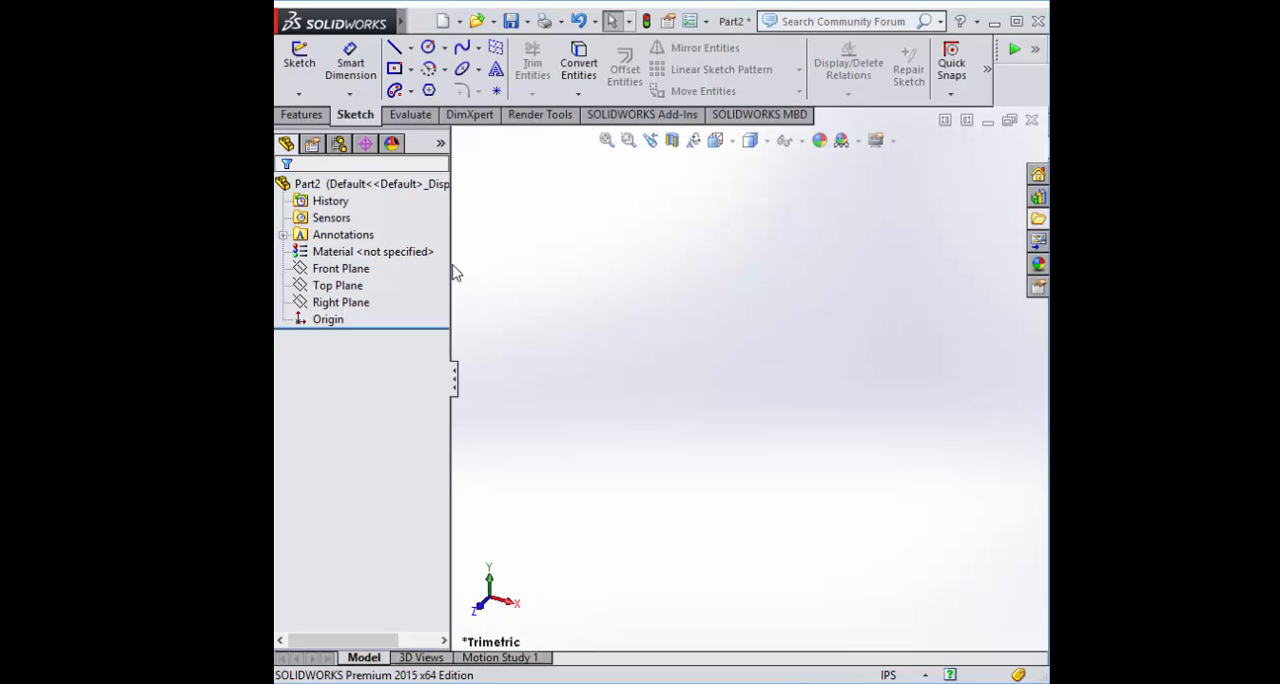
Sketch a center rectangle on the Front Plane, centred on the origin and wider than it is tall
{"action": "left_click", "coordinate": [340, 268]}
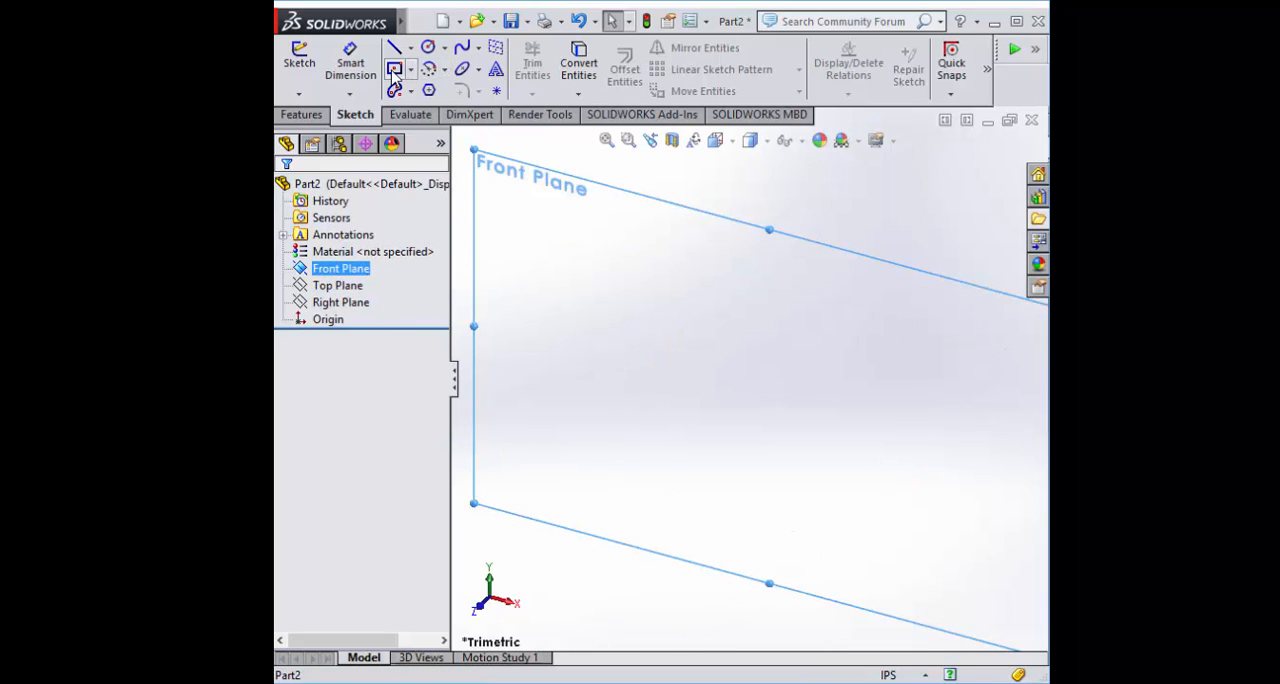
{"action": "left_click", "coordinate": [394, 70]}
{"action": "left_click", "coordinate": [769, 405]}
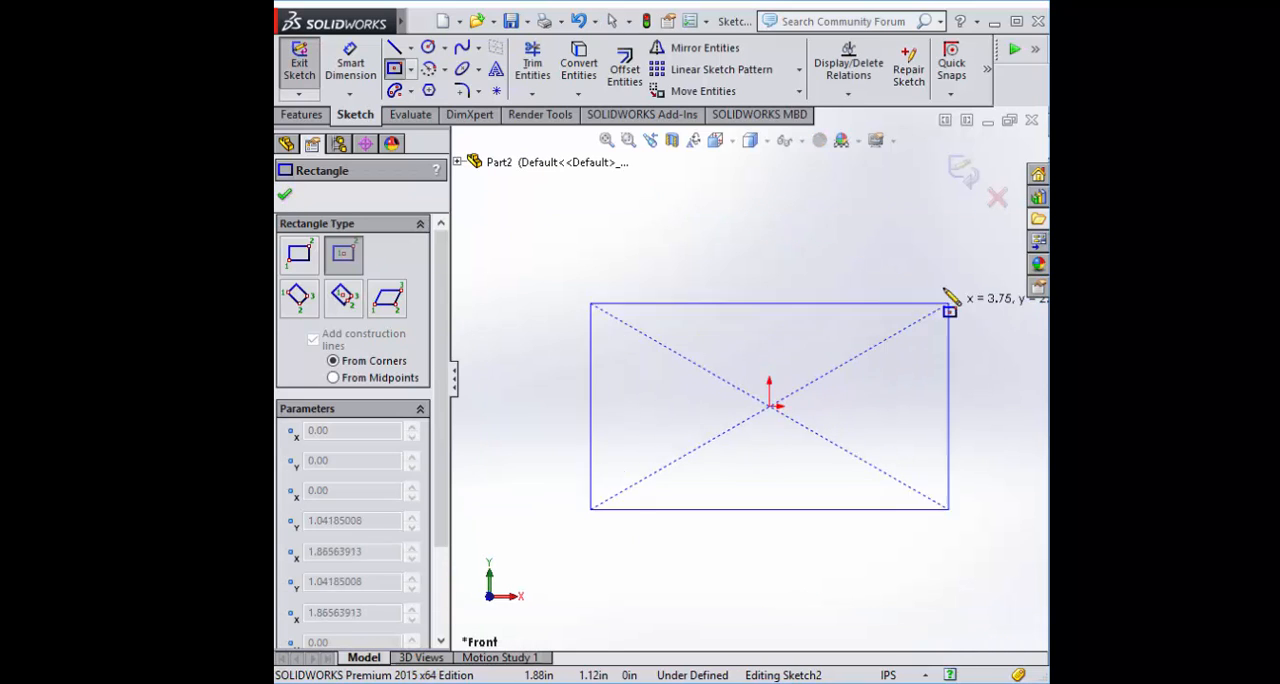
{"action": "left_click", "coordinate": [932, 337]}
{"action": "scroll", "coordinate": [935, 383], "scroll_direction": "up", "scroll_amount": 5}
{"action": "scroll", "coordinate": [943, 383], "scroll_direction": "down", "scroll_amount": 2}
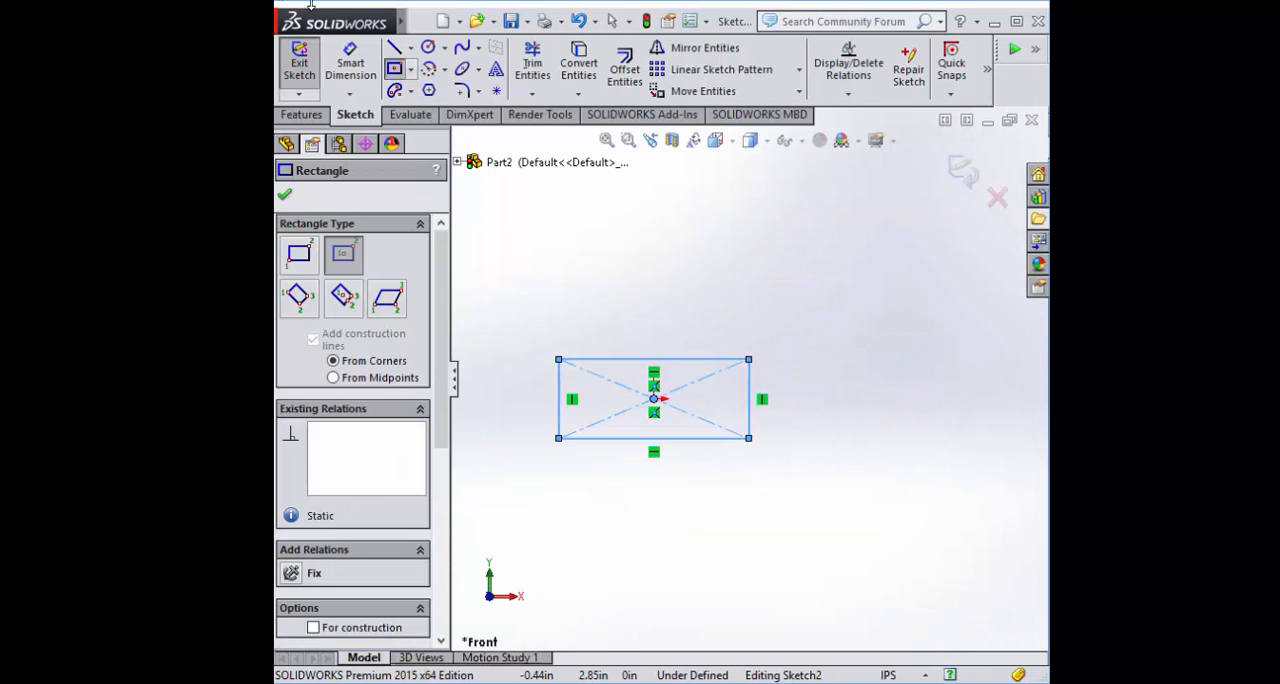
{"action": "left_click", "coordinate": [421, 21]}
{"action": "left_click", "coordinate": [795, 286]}
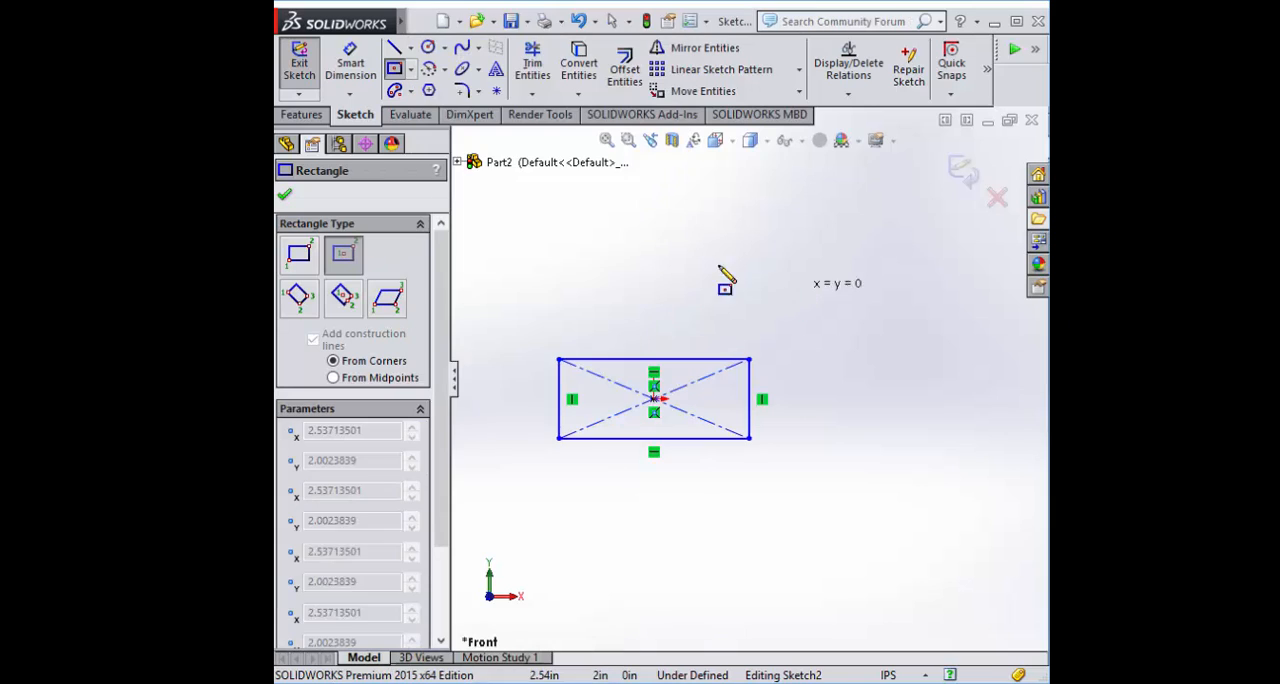
{"action": "key", "text": "Escape"}
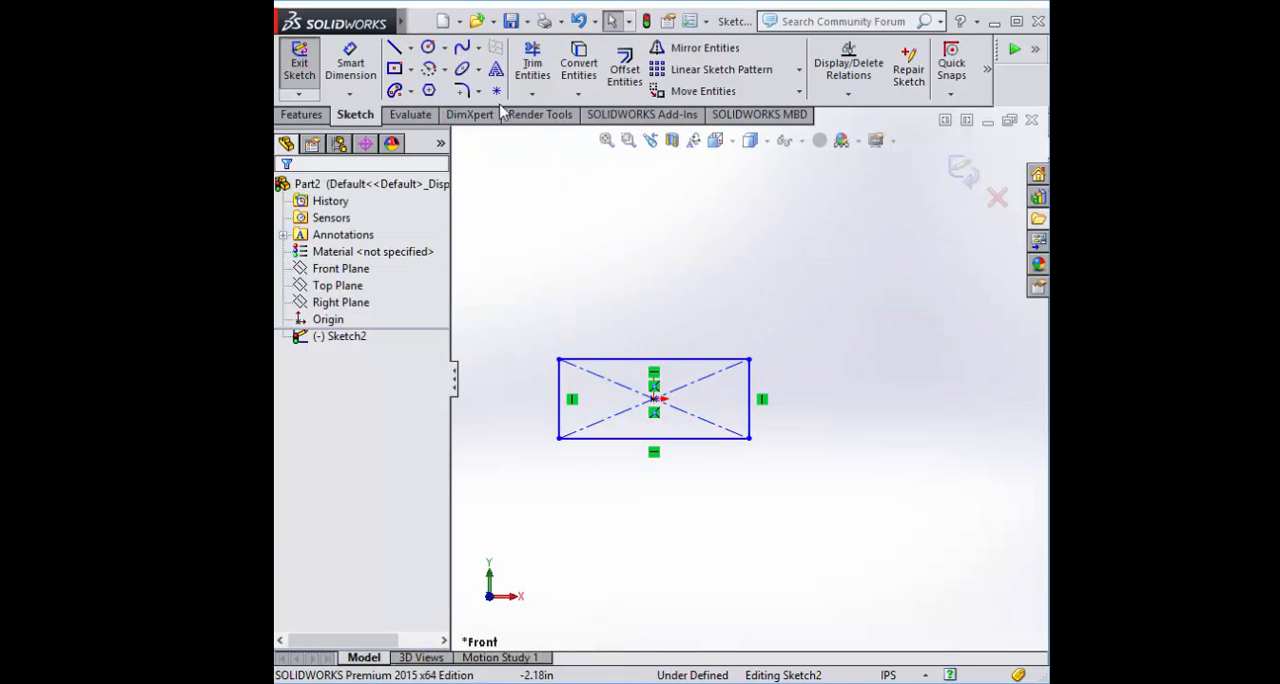
Sketch a circle of about 1.33 in radius beside the rectangle, centred about 5.32 in along X from the origin
{"action": "left_click", "coordinate": [428, 47]}
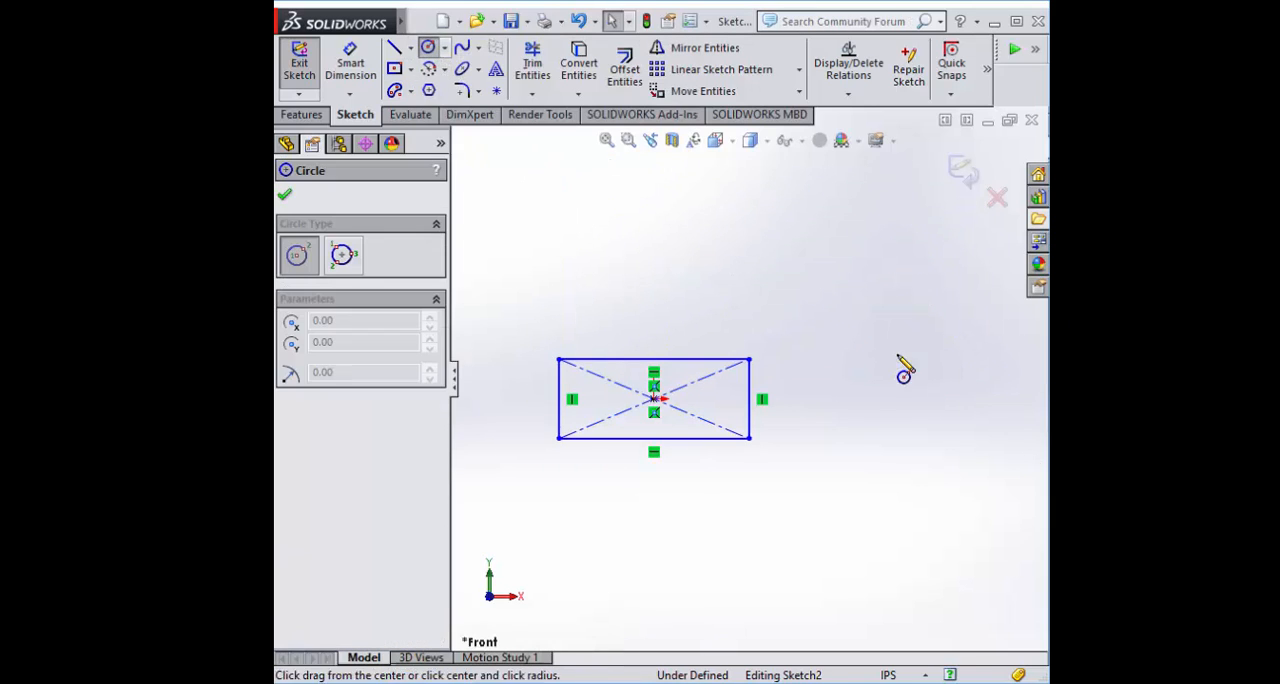
{"action": "left_click", "coordinate": [949, 399]}
{"action": "left_click", "coordinate": [1021, 378]}
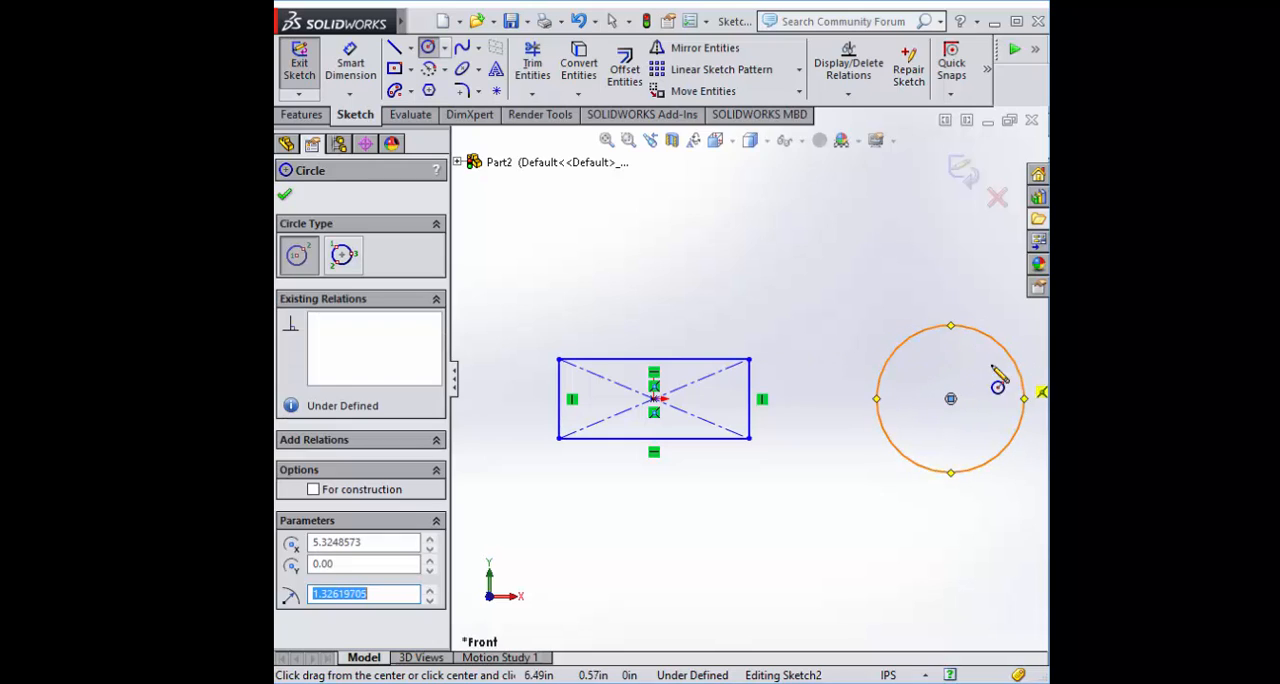
{"action": "key", "text": "Escape"}
Extrude the rectangle and circle 2 in with the Mid Plane end condition
{"action": "left_click", "coordinate": [303, 115]}
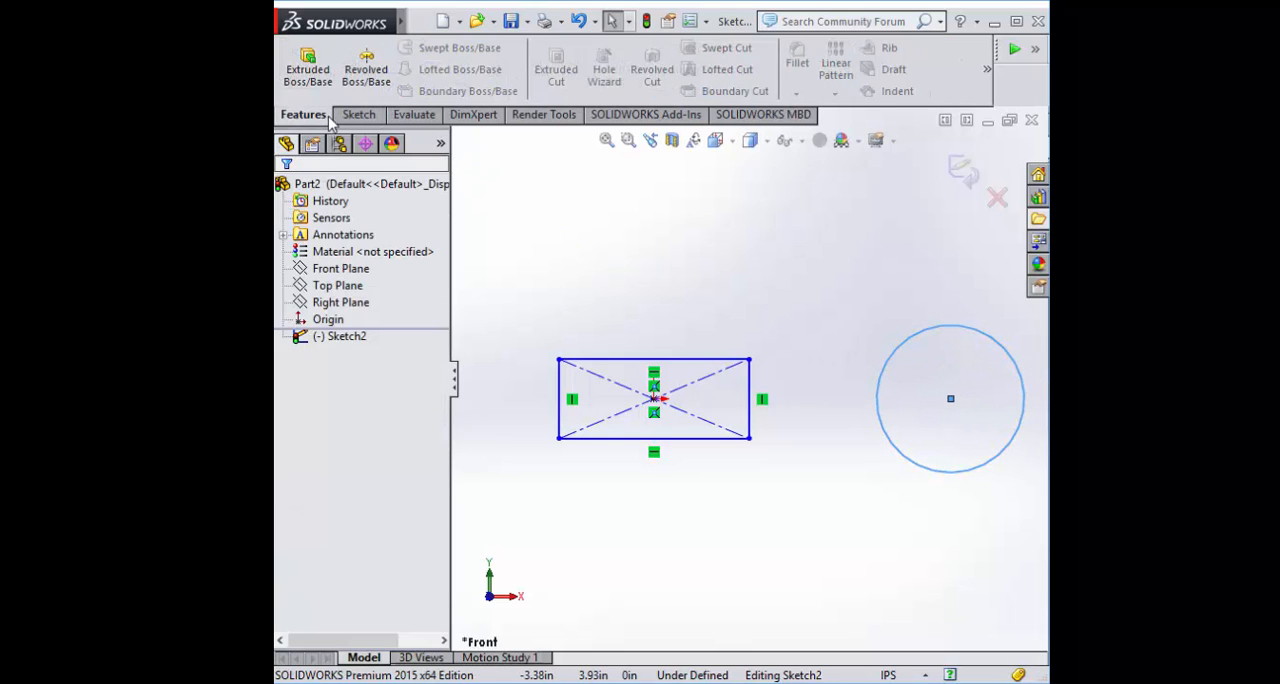
{"action": "left_click", "coordinate": [308, 75]}
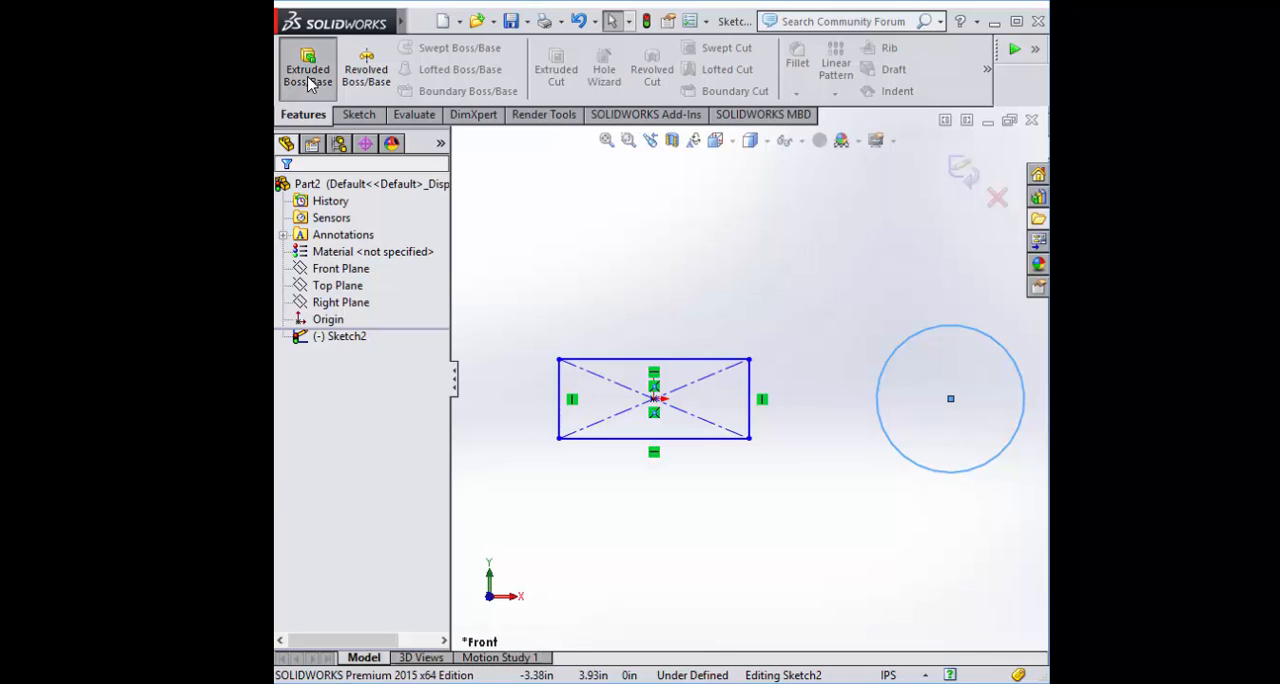
{"action": "type", "text": "2"}
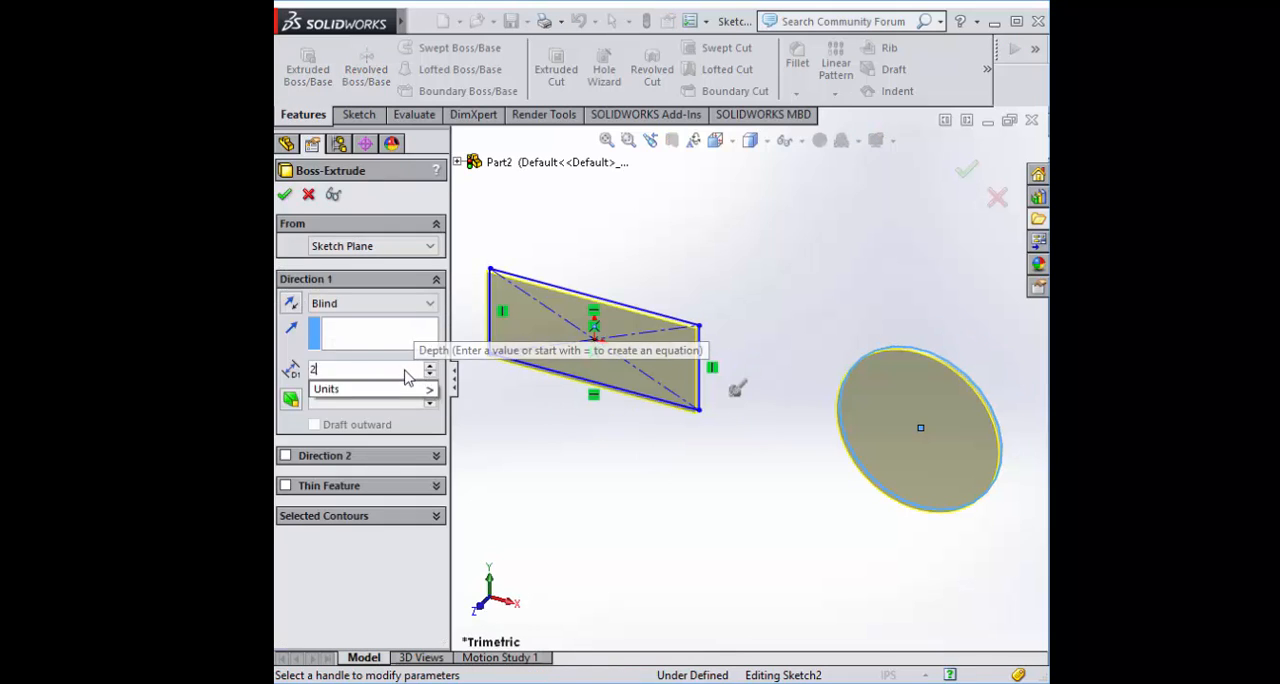
{"action": "key", "text": "Return"}
{"action": "left_click", "coordinate": [322, 302]}
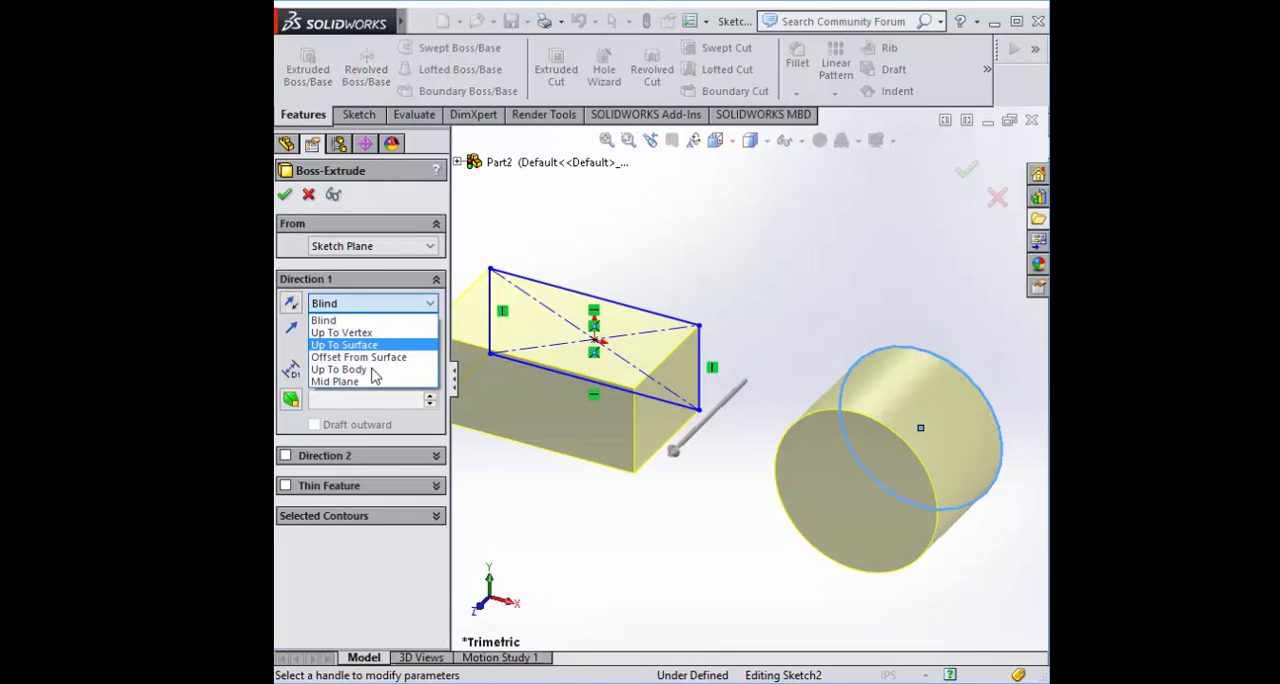
{"action": "left_click", "coordinate": [366, 380]}
{"action": "key", "text": "Return"}
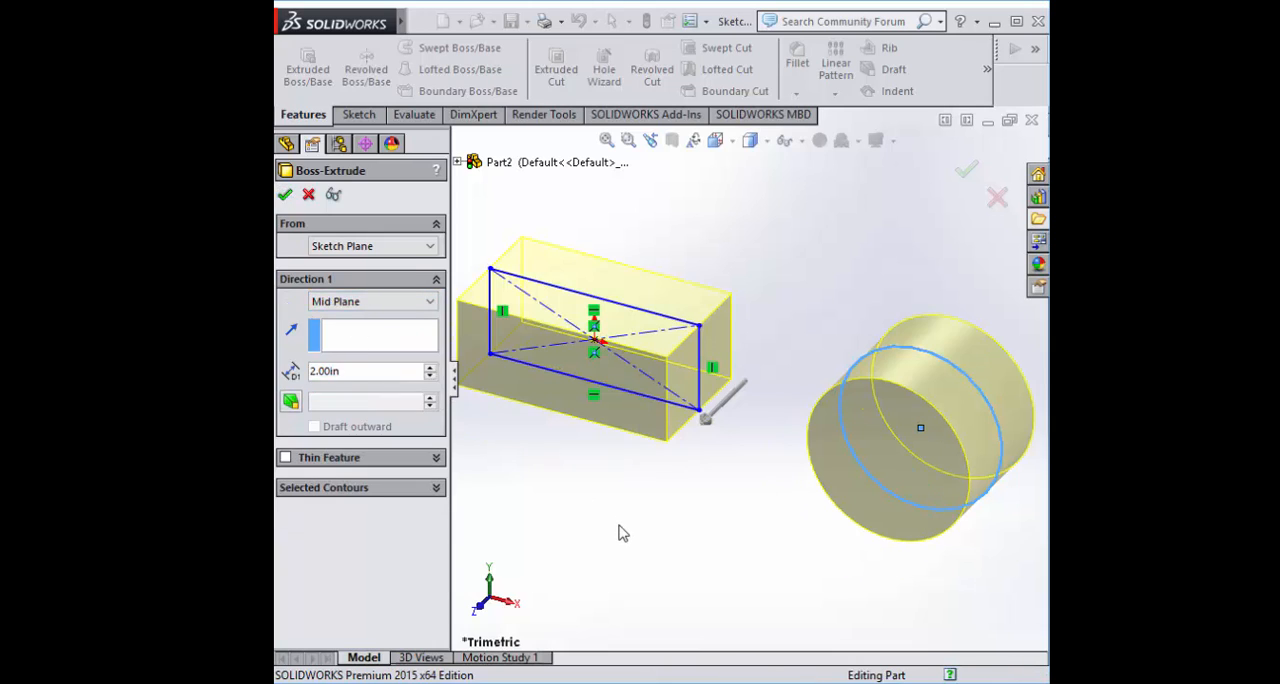
Add a full round fillet to the block's +X end face, using its upper and lower faces as the side face sets
{"action": "mouse_move", "coordinate": [606, 518]}
{"action": "middle_mouse_down"}
{"action": "mouse_move", "coordinate": [606, 481]}
{"action": "mouse_move", "coordinate": [603, 491]}
{"action": "middle_mouse_up"}
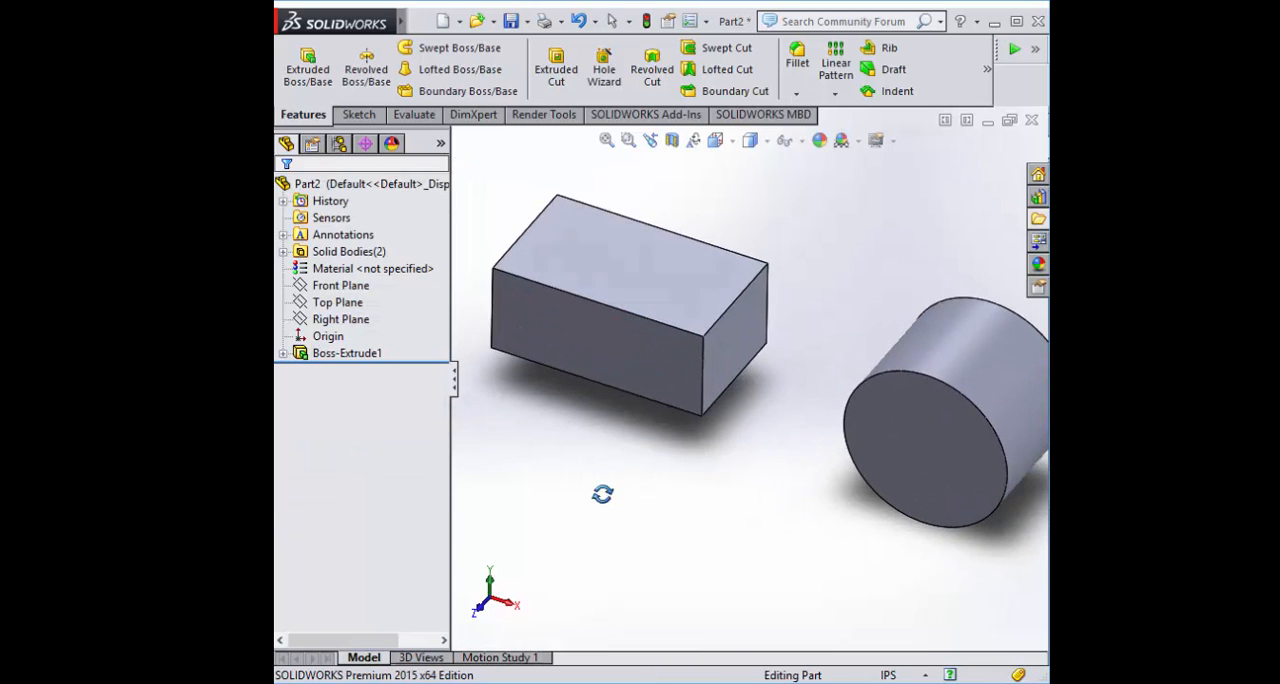
{"action": "left_click", "coordinate": [798, 55]}
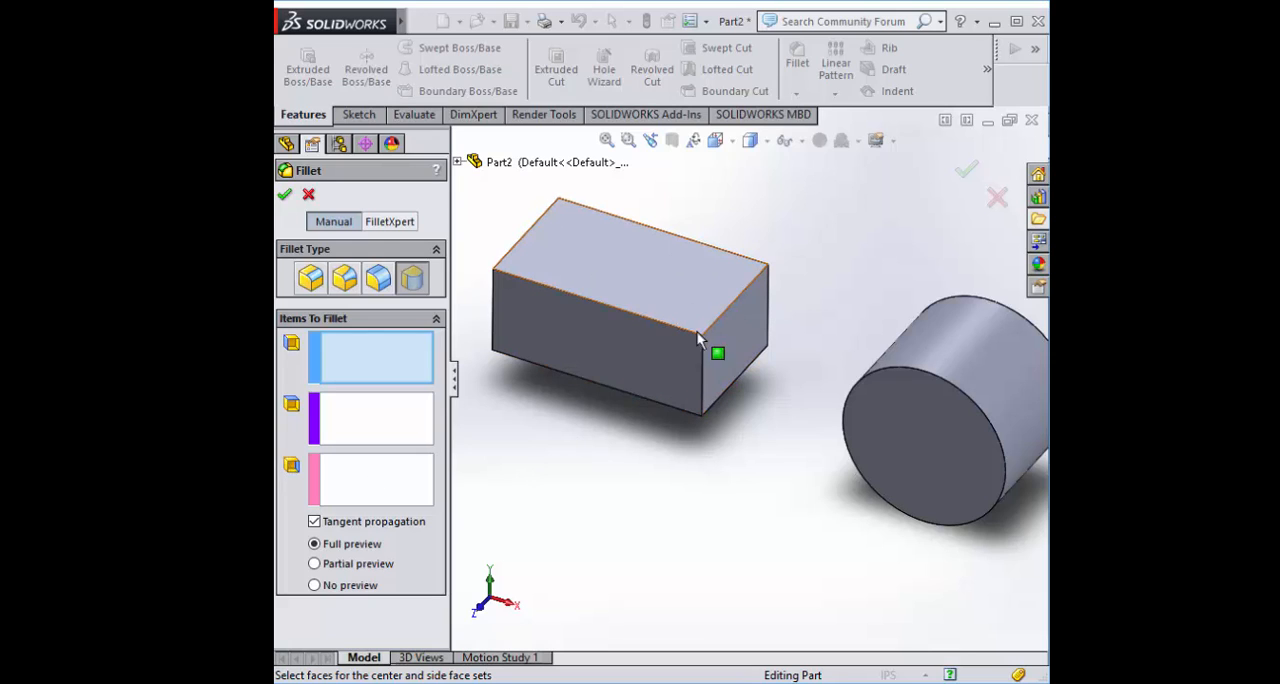
{"action": "left_click", "coordinate": [659, 278]}
{"action": "left_click", "coordinate": [383, 428]}
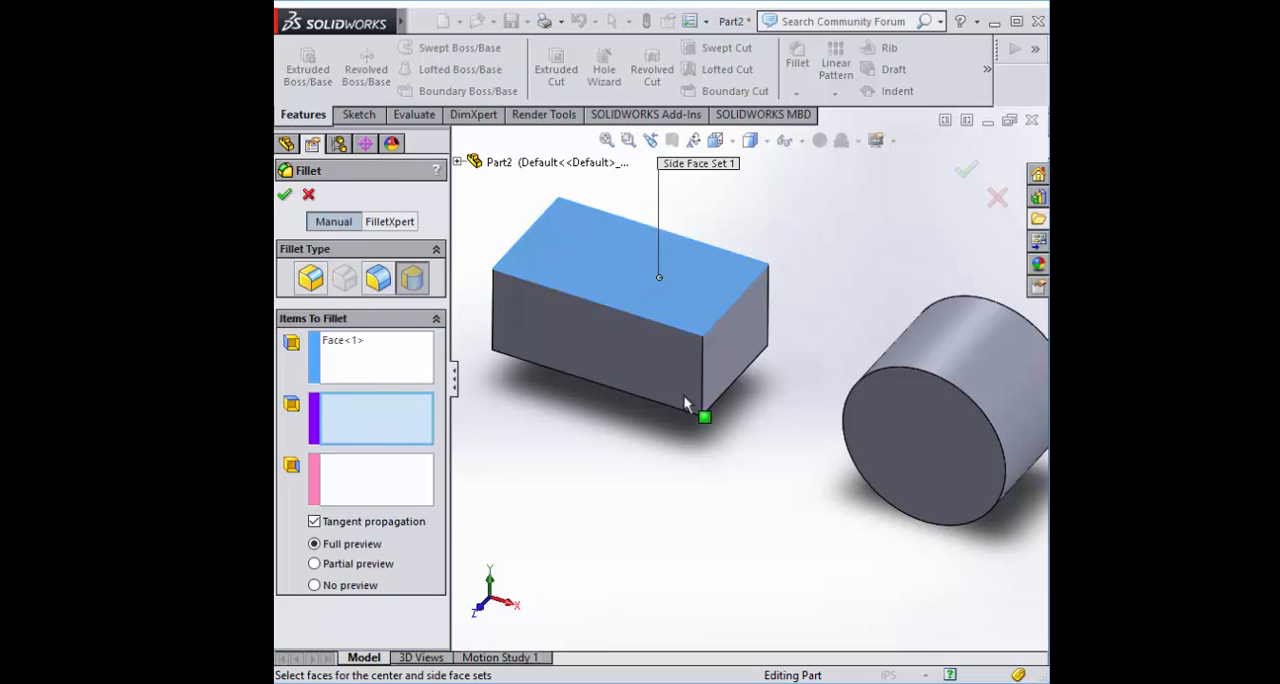
{"action": "left_click", "coordinate": [740, 355]}
{"action": "middle_click_drag", "start_coordinate": [692, 484], "coordinate": [722, 352]}
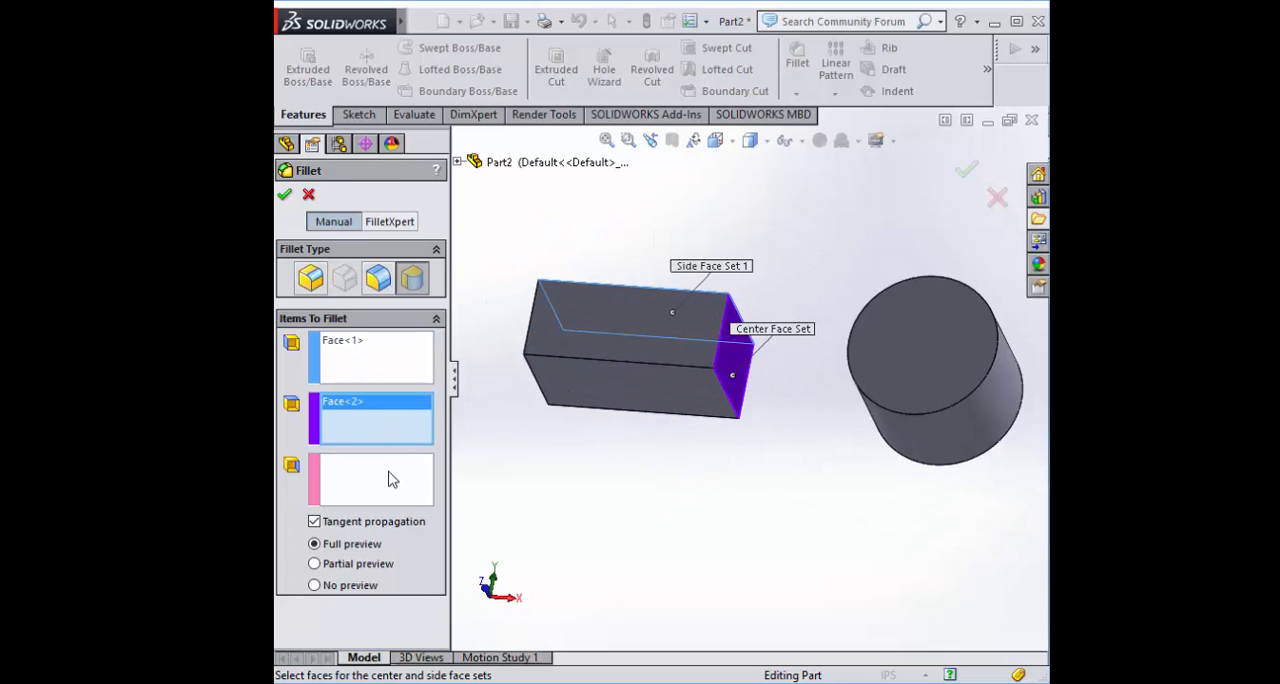
{"action": "left_click", "coordinate": [392, 480]}
{"action": "left_click", "coordinate": [700, 425]}
{"action": "middle_click_drag", "start_coordinate": [660, 457], "coordinate": [618, 540]}
{"action": "left_click", "coordinate": [284, 194]}
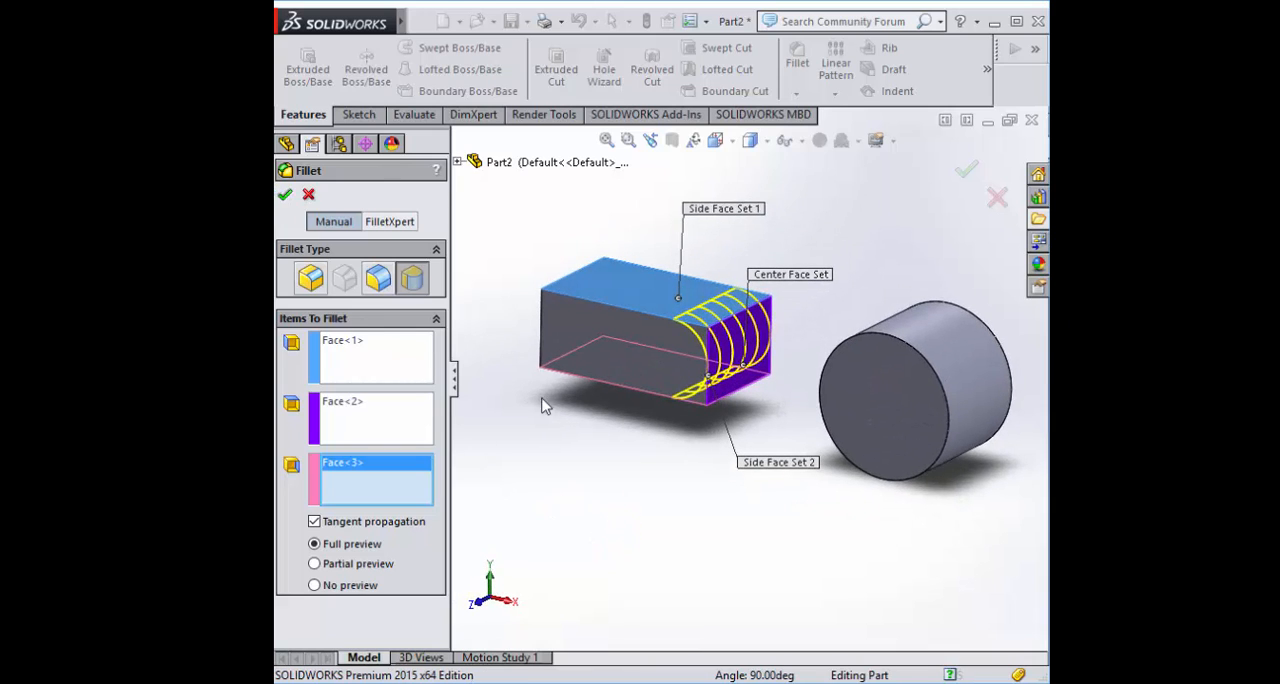
Set up a symmetric 0.10 in face fillet between the block's flat upper face and its +Z side face
{"action": "middle_click_drag", "start_coordinate": [531, 449], "coordinate": [573, 498]}
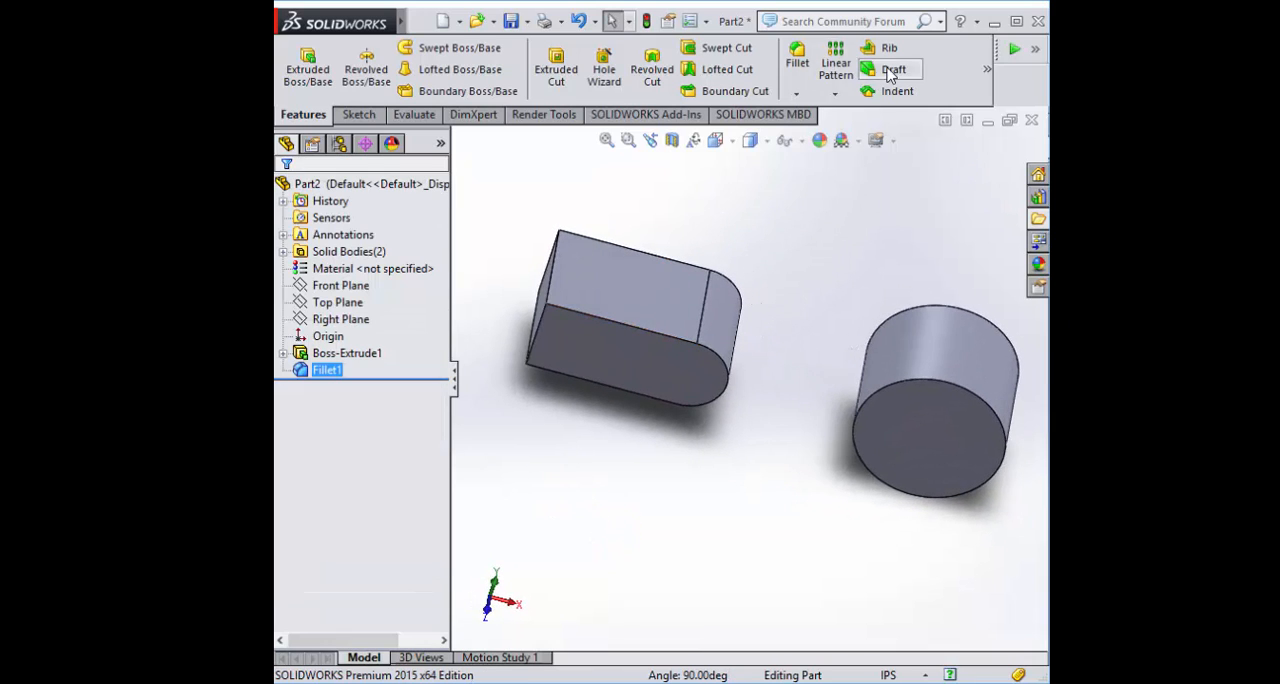
{"action": "left_click", "coordinate": [797, 58]}
{"action": "middle_click_drag", "start_coordinate": [760, 257], "coordinate": [634, 220]}
{"action": "left_click", "coordinate": [379, 279]}
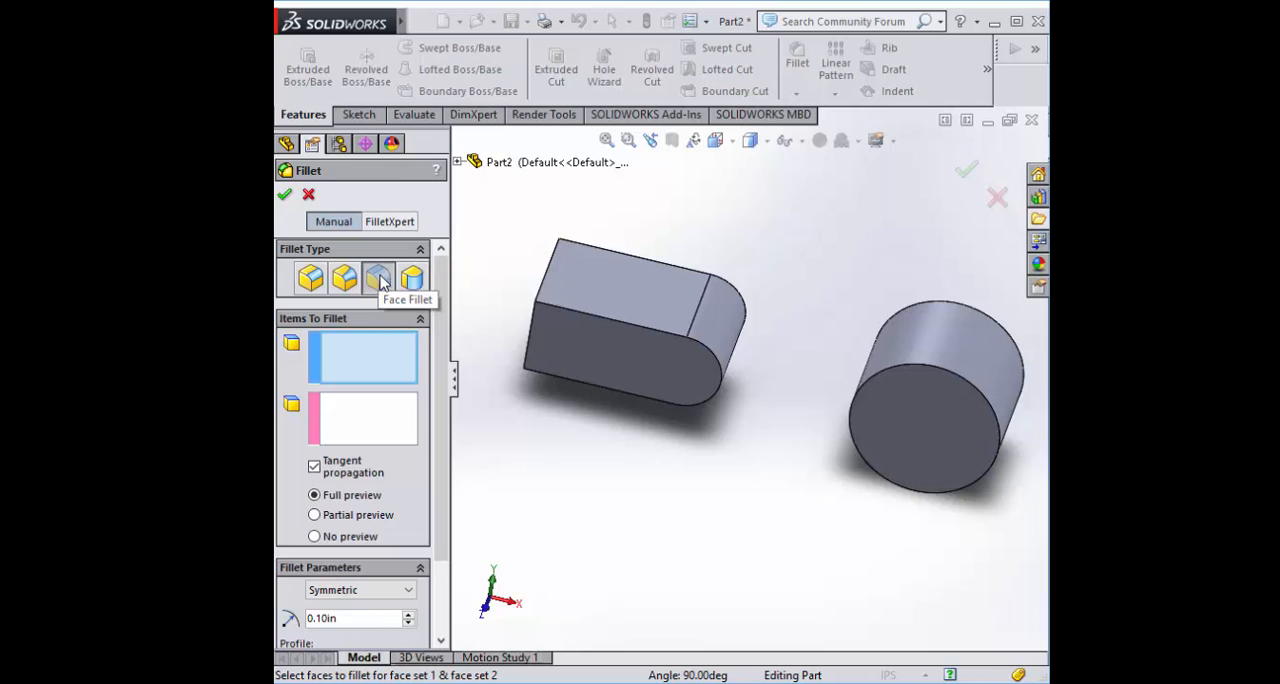
{"action": "left_click", "coordinate": [632, 287]}
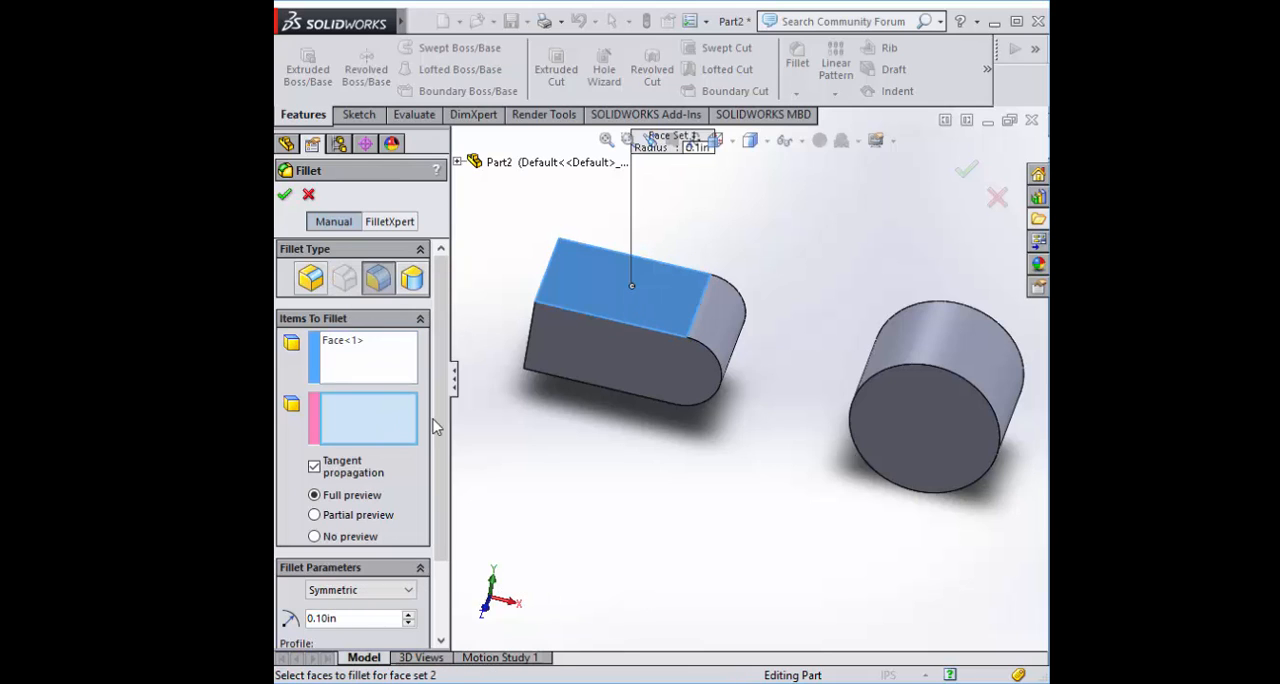
{"action": "left_click", "coordinate": [591, 356]}
{"action": "middle_click_drag", "start_coordinate": [557, 444], "coordinate": [474, 321]}
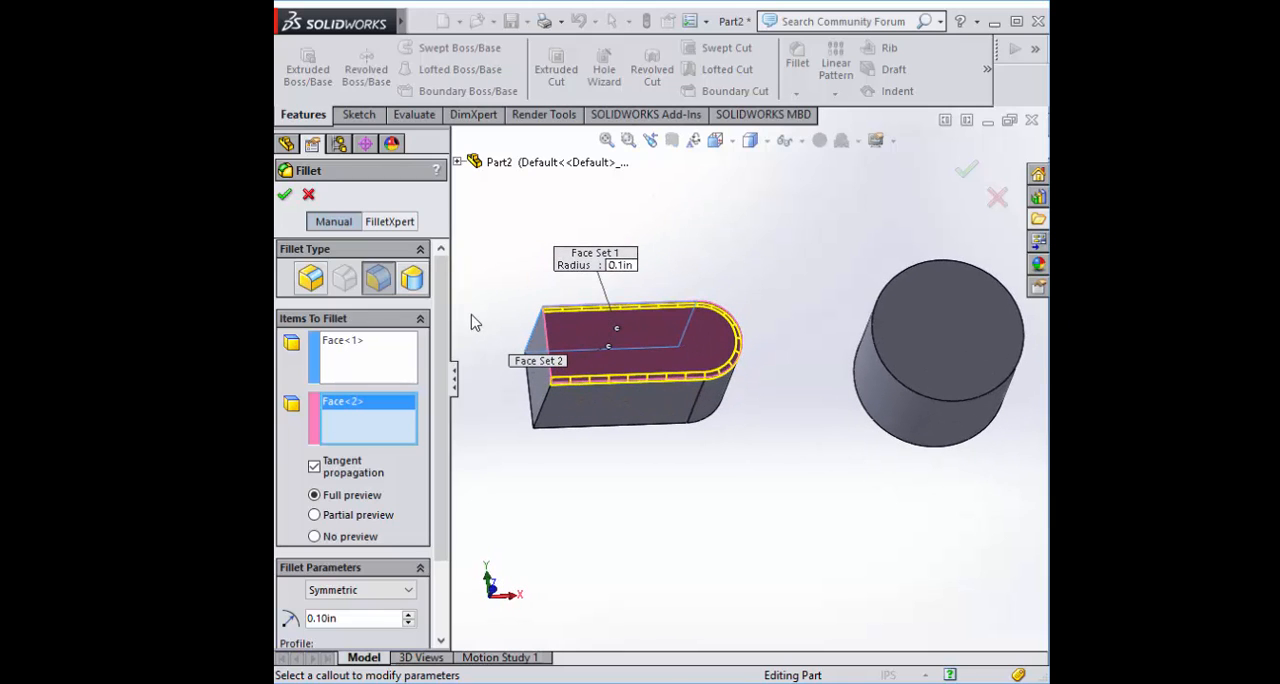
Compare the face fillet preview around the block's rounded end with tangent propagation off and on
{"action": "left_click", "coordinate": [314, 469]}
{"action": "middle_click_drag", "start_coordinate": [673, 448], "coordinate": [652, 524]}
{"action": "scroll", "coordinate": [552, 215], "scroll_direction": "down", "scroll_amount": 1}
{"action": "scroll", "coordinate": [728, 376], "scroll_direction": "down", "scroll_amount": 1}
{"action": "middle_click_drag", "start_coordinate": [728, 376], "coordinate": [530, 267]}
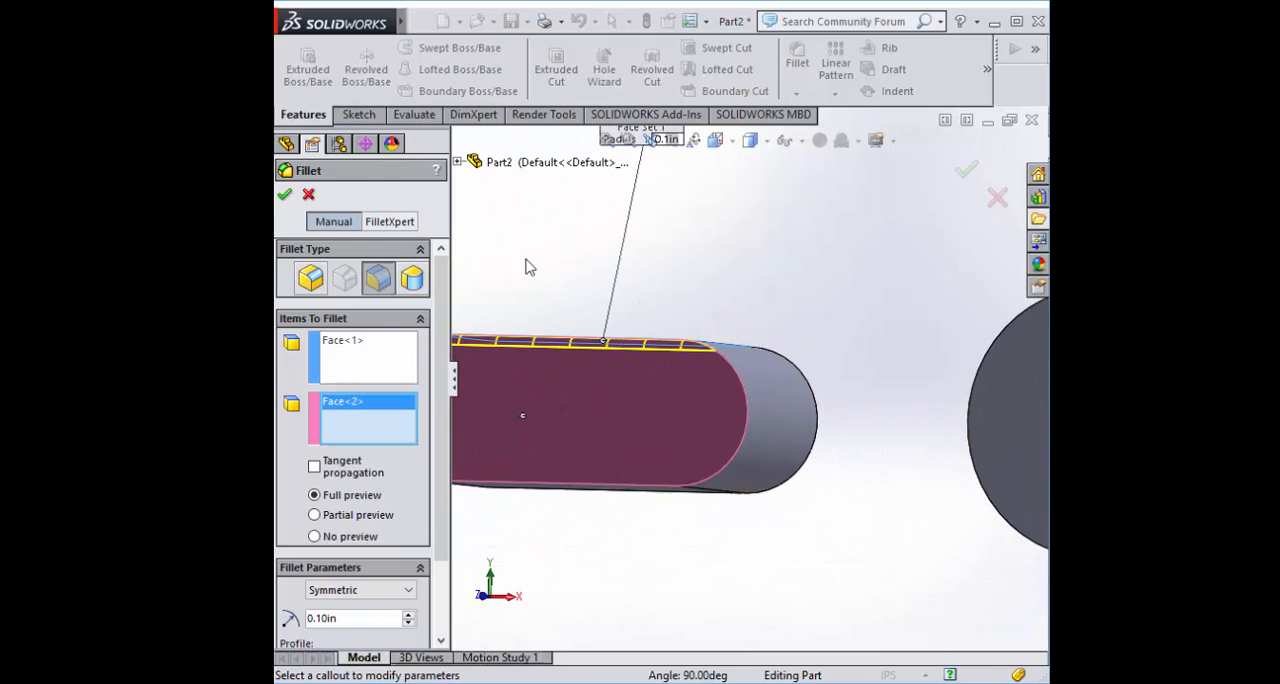
{"action": "left_click", "coordinate": [314, 468]}
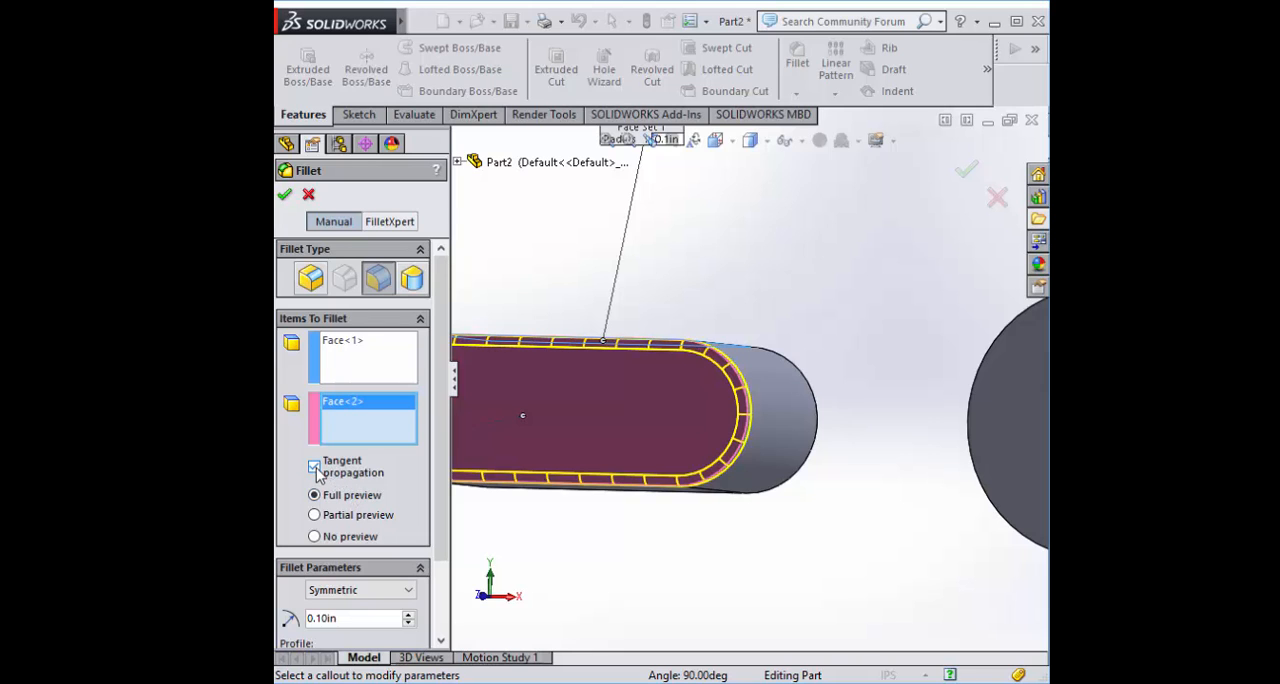
{"action": "middle_click_drag", "start_coordinate": [714, 481], "coordinate": [734, 229]}
{"action": "scroll", "coordinate": [685, 386], "scroll_direction": "down", "scroll_amount": 3}
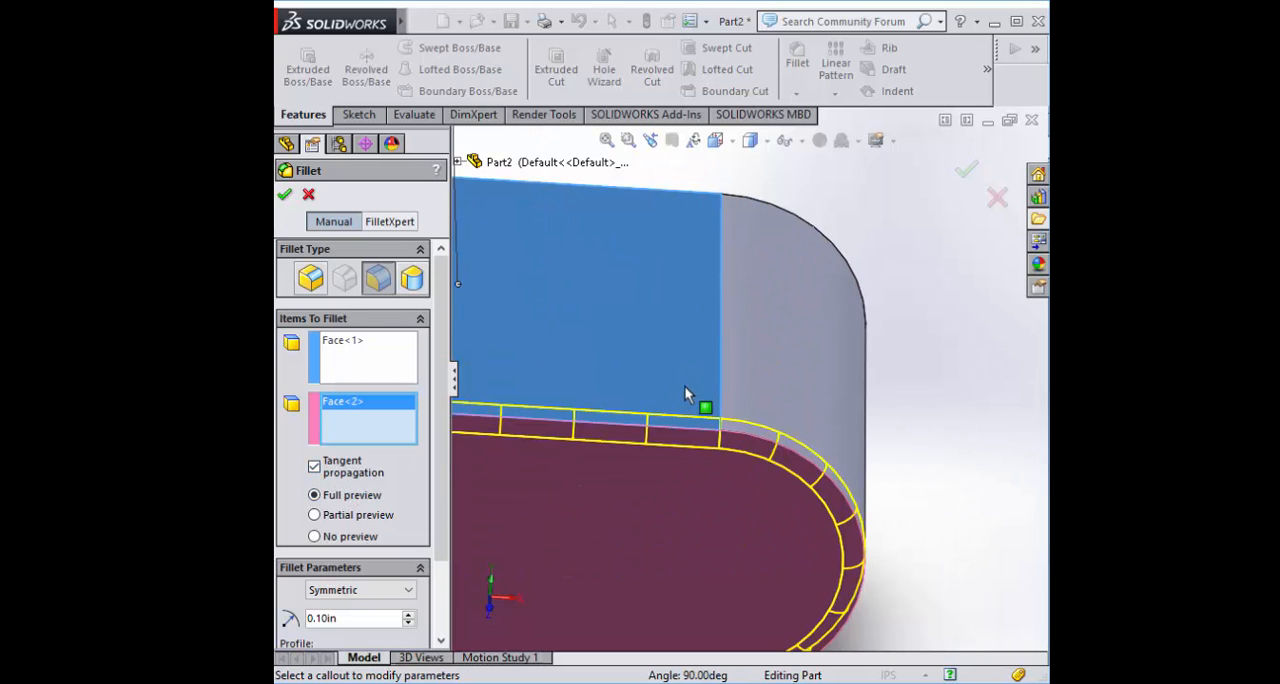
{"action": "scroll", "coordinate": [641, 390], "scroll_direction": "up", "scroll_amount": 3}
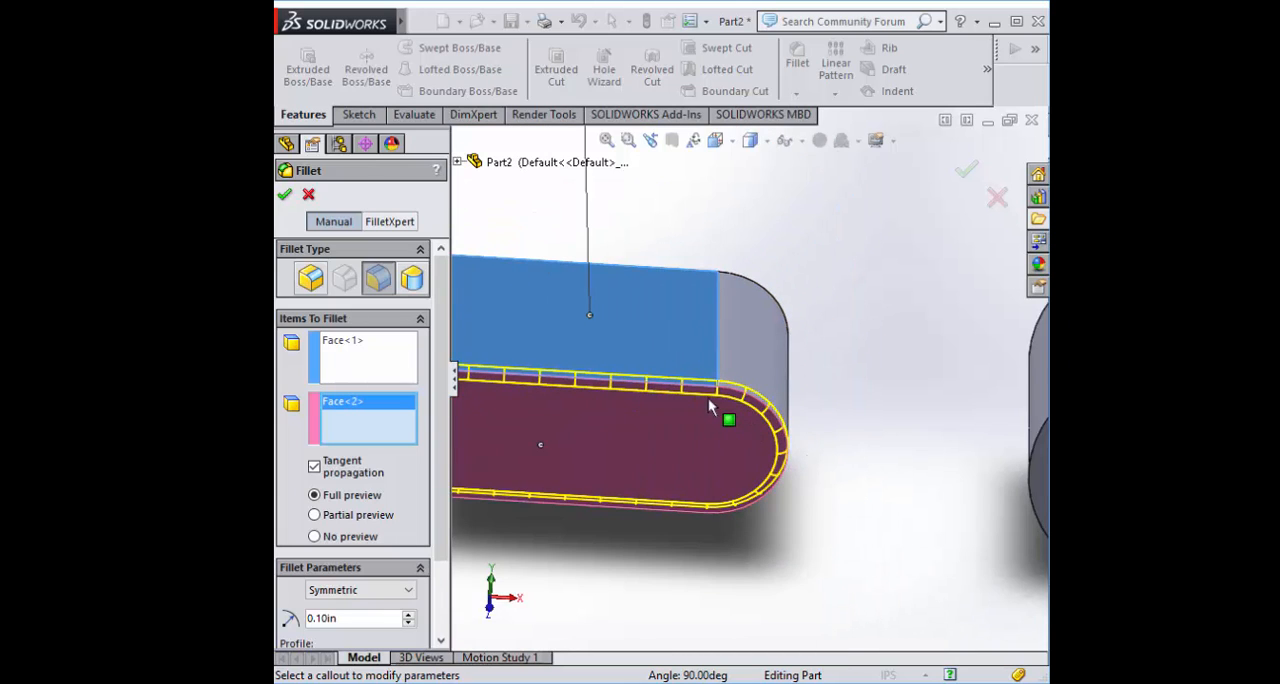
{"action": "scroll", "coordinate": [713, 411], "scroll_direction": "down", "scroll_amount": 5}
{"action": "middle_click_drag", "start_coordinate": [713, 411], "coordinate": [654, 378]}
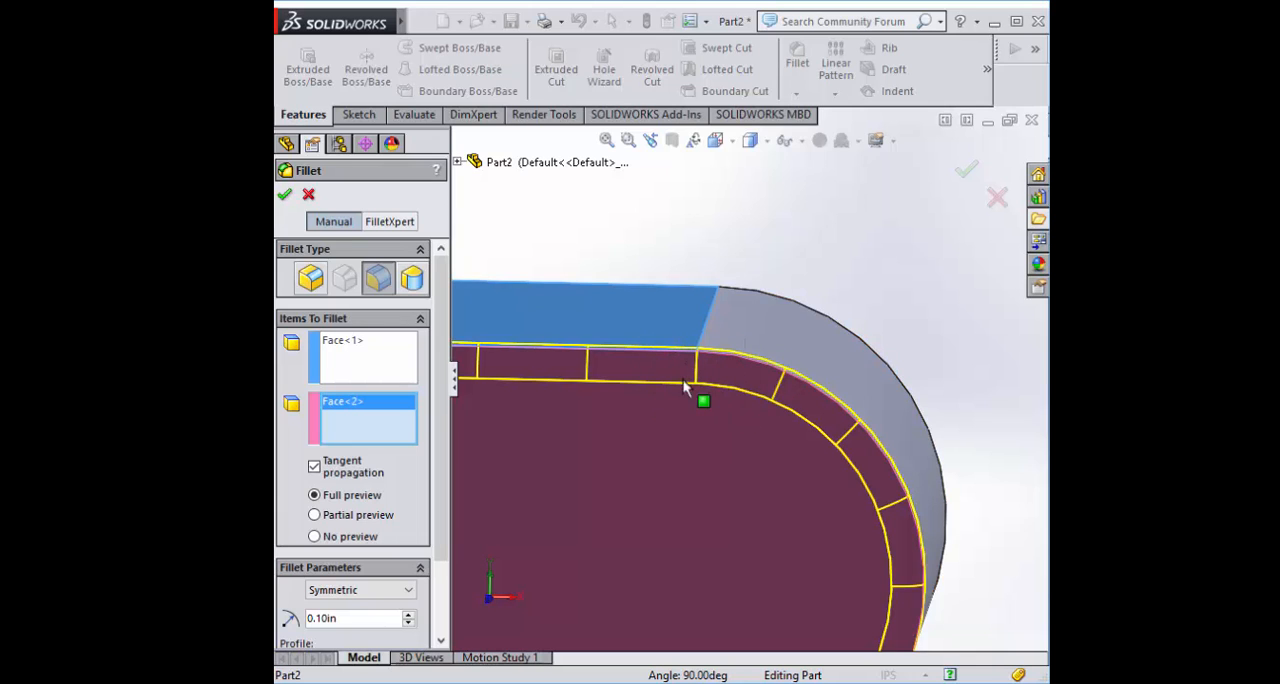
{"action": "middle_click_drag", "start_coordinate": [638, 466], "coordinate": [653, 377]}
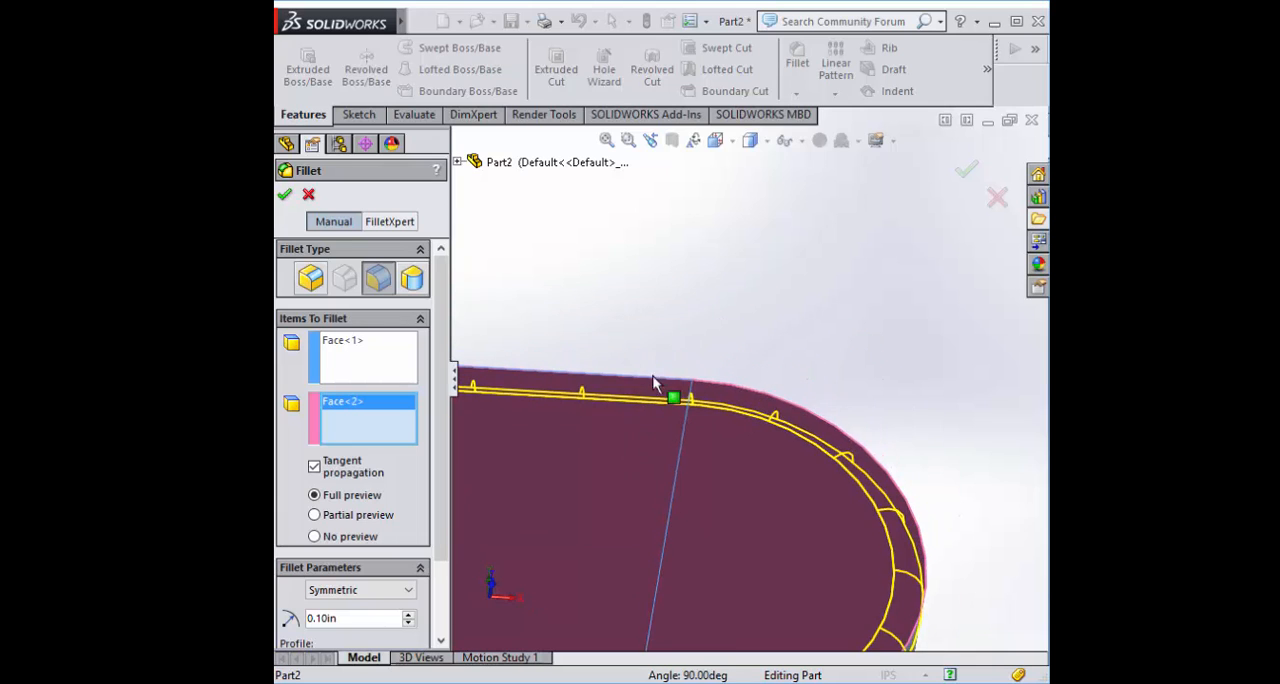
{"action": "scroll", "coordinate": [859, 437], "scroll_direction": "down", "scroll_amount": 1}
{"action": "scroll", "coordinate": [780, 476], "scroll_direction": "up", "scroll_amount": 5}
{"action": "scroll", "coordinate": [666, 440], "scroll_direction": "up", "scroll_amount": 2}
{"action": "middle_click_drag", "start_coordinate": [663, 437], "coordinate": [690, 386]}
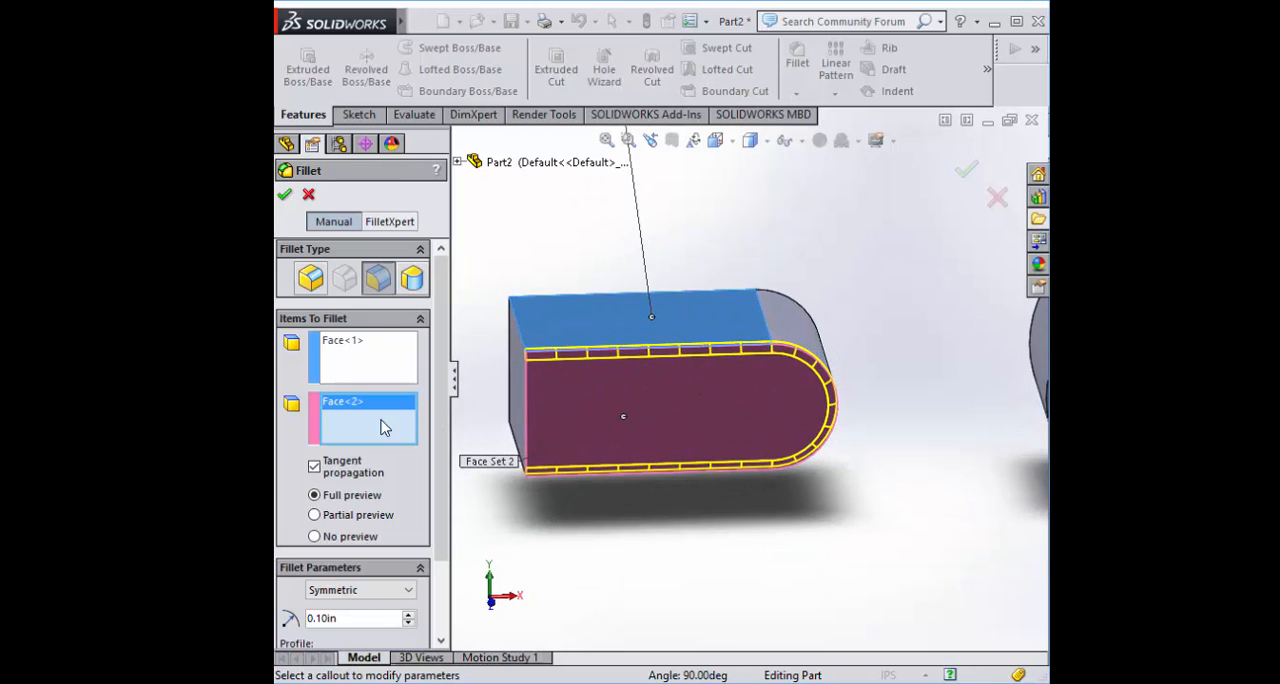
Turn tangent propagation off for the face fillet and accept it
{"action": "left_click", "coordinate": [314, 467]}
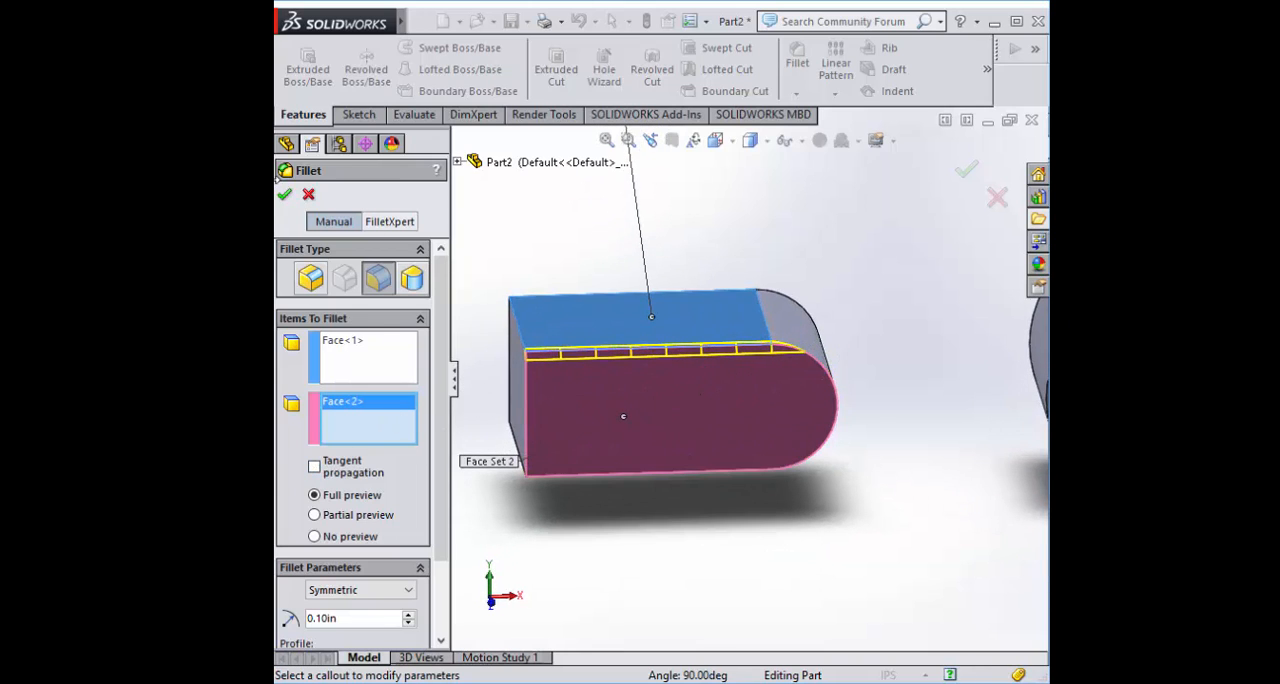
{"action": "left_click", "coordinate": [284, 194]}
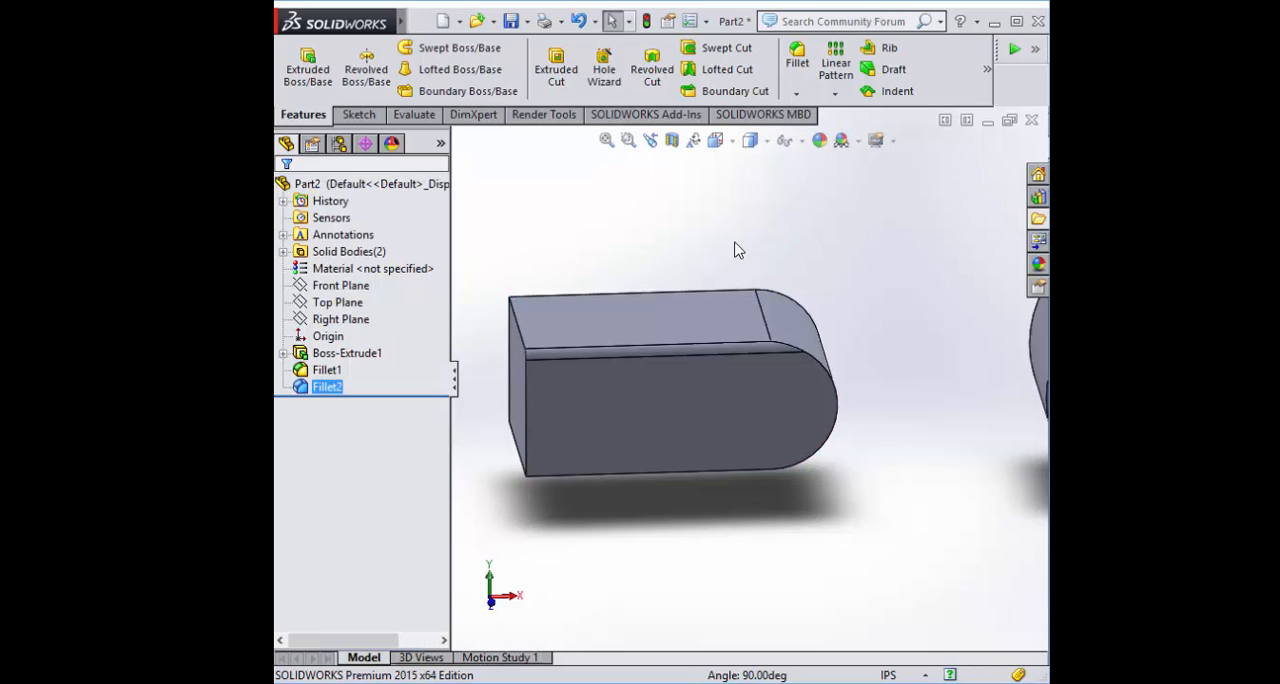
{"action": "middle_click_drag", "start_coordinate": [778, 293], "coordinate": [677, 296]}
Start a variable size fillet on the upper straight edge of the block's -Z side, with tangent propagation off
{"action": "left_click", "coordinate": [797, 60]}
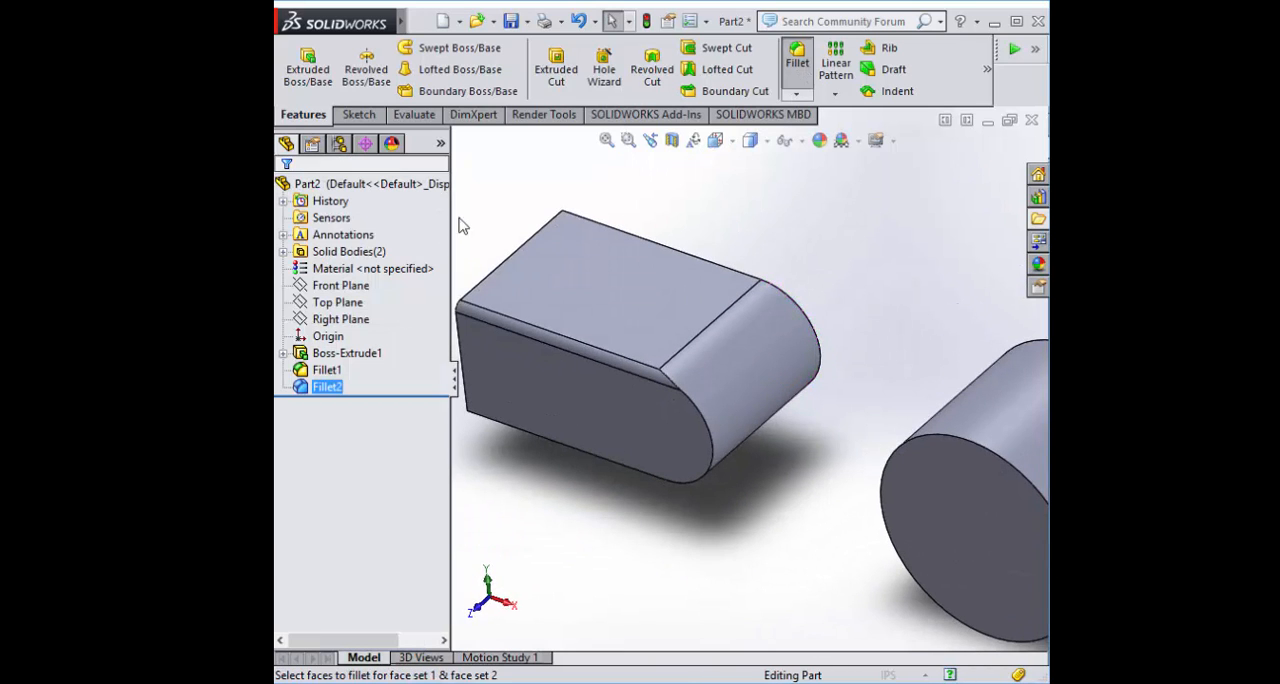
{"action": "left_click", "coordinate": [344, 279]}
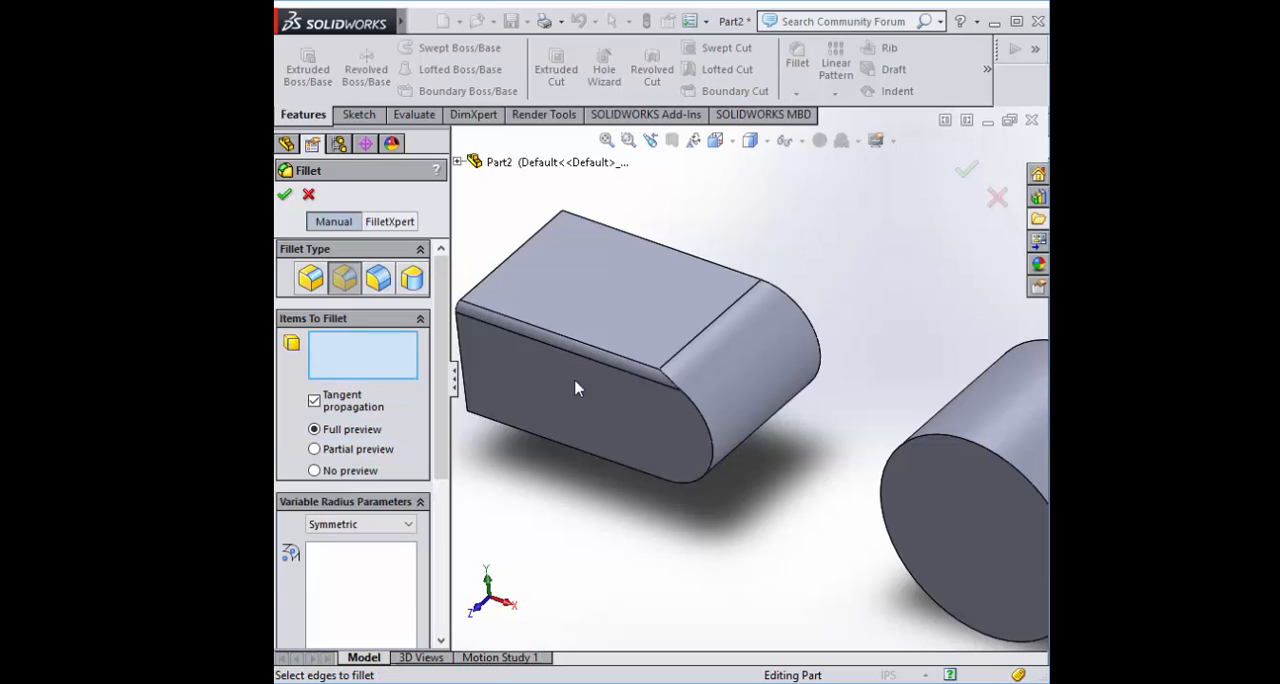
{"action": "middle_click_drag", "start_coordinate": [713, 222], "coordinate": [771, 302]}
{"action": "scroll", "coordinate": [771, 302], "scroll_direction": "down", "scroll_amount": 2}
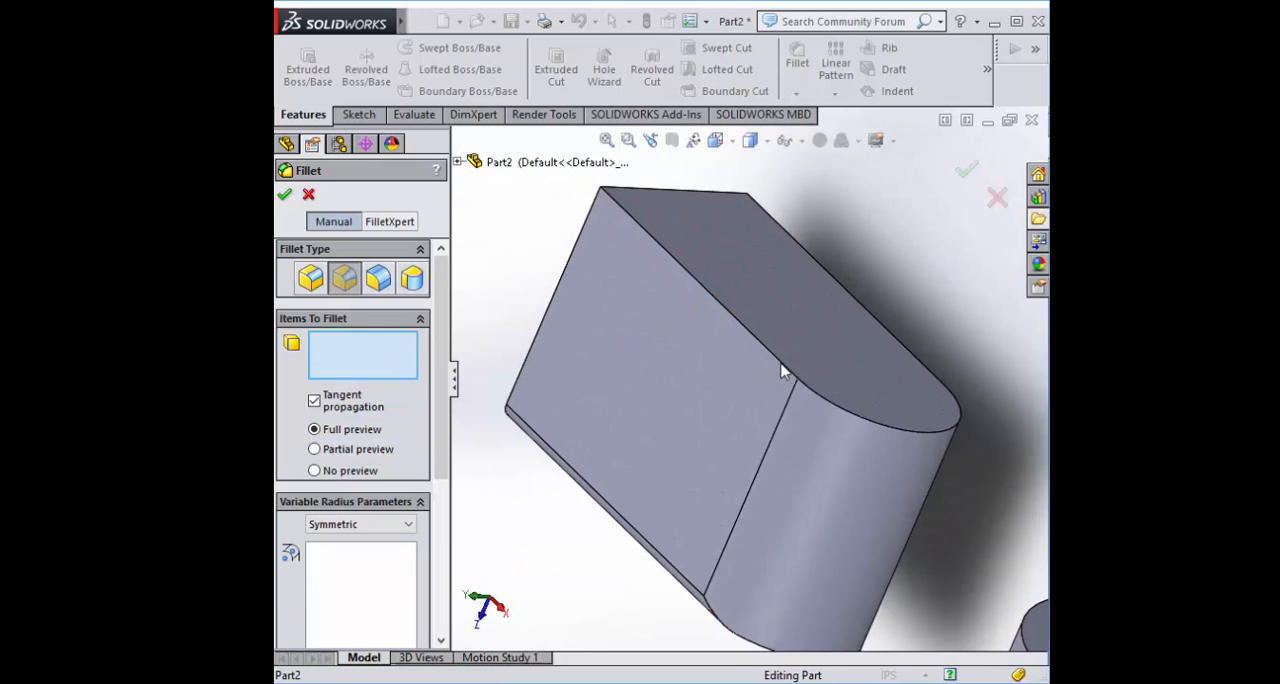
{"action": "left_click", "coordinate": [785, 369]}
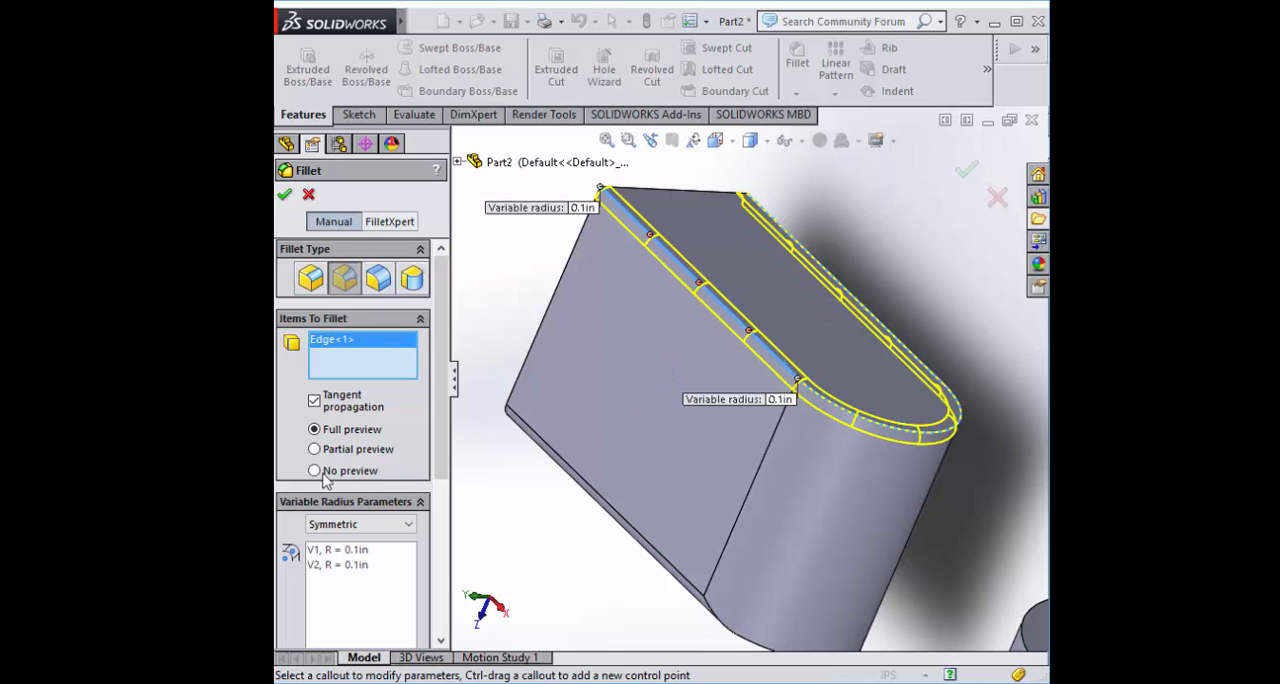
{"action": "left_click", "coordinate": [315, 401]}
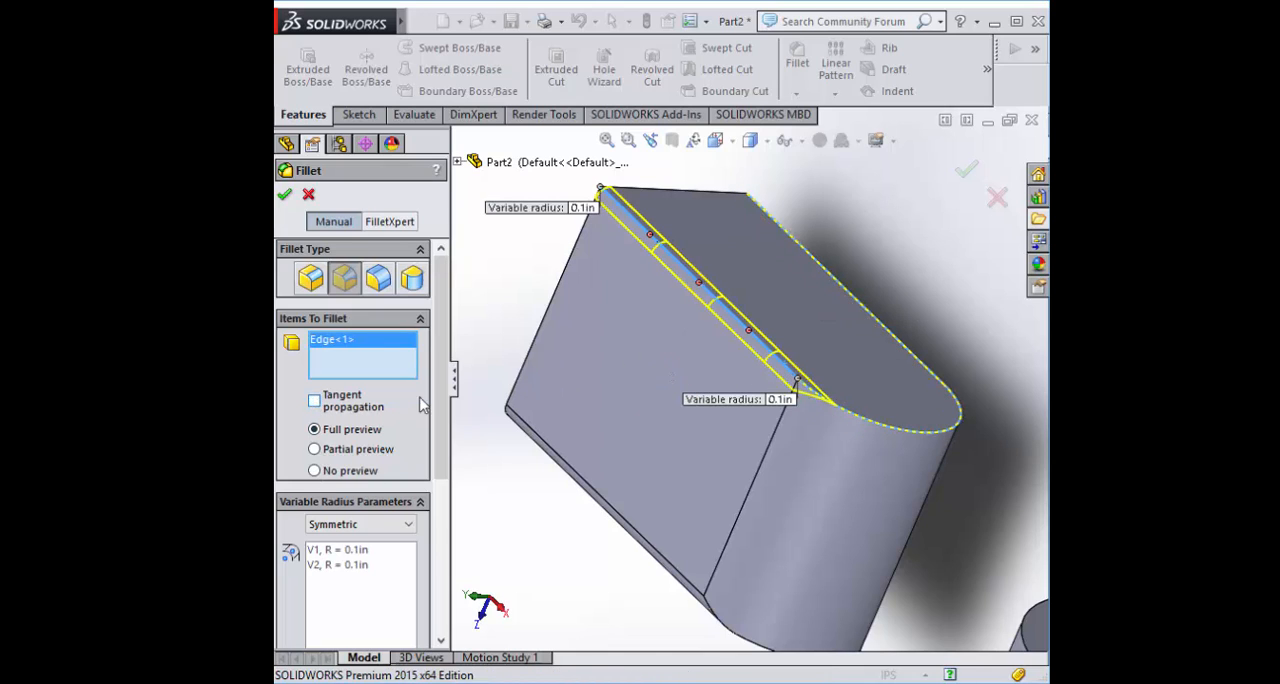
Set the variable radii to 0.5 in at the block's square end and 0.25 in at its rounded end, and accept the fillet
{"action": "left_click_drag", "start_coordinate": [437, 474], "coordinate": [435, 525]}
{"action": "scroll", "coordinate": [606, 430], "scroll_direction": "up", "scroll_amount": 1}
{"action": "scroll", "coordinate": [606, 430], "scroll_direction": "down", "scroll_amount": 1}
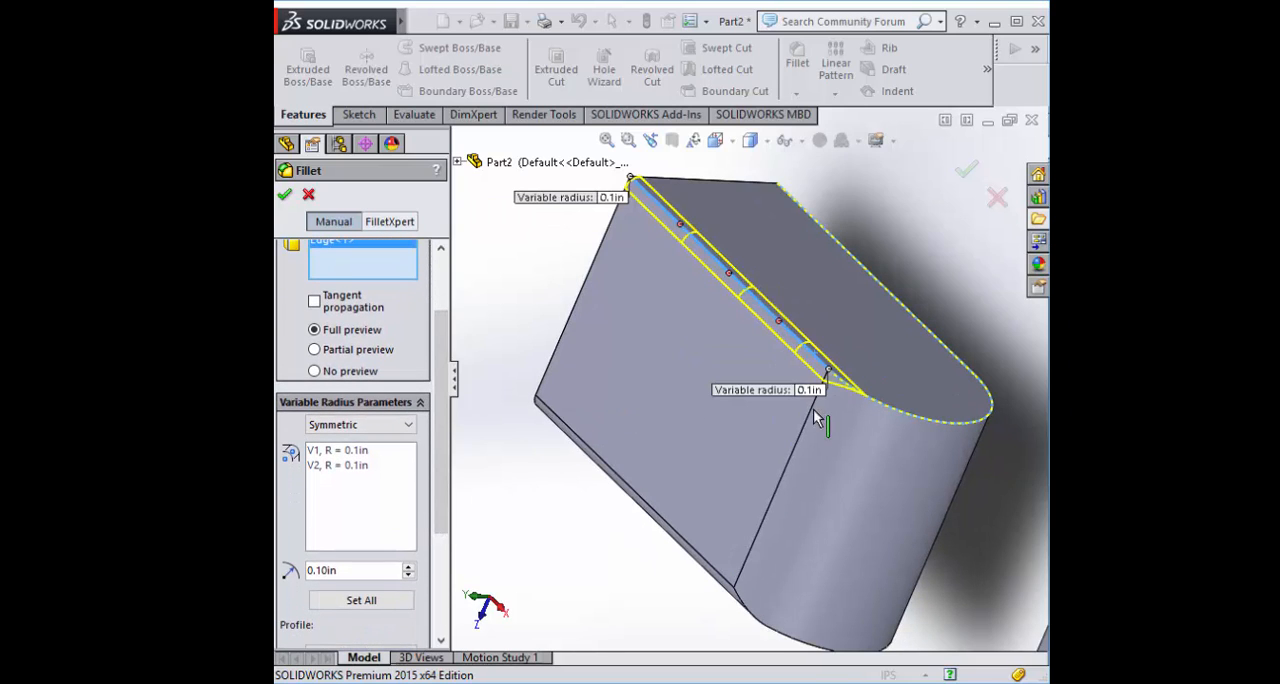
{"action": "left_click", "coordinate": [362, 474]}
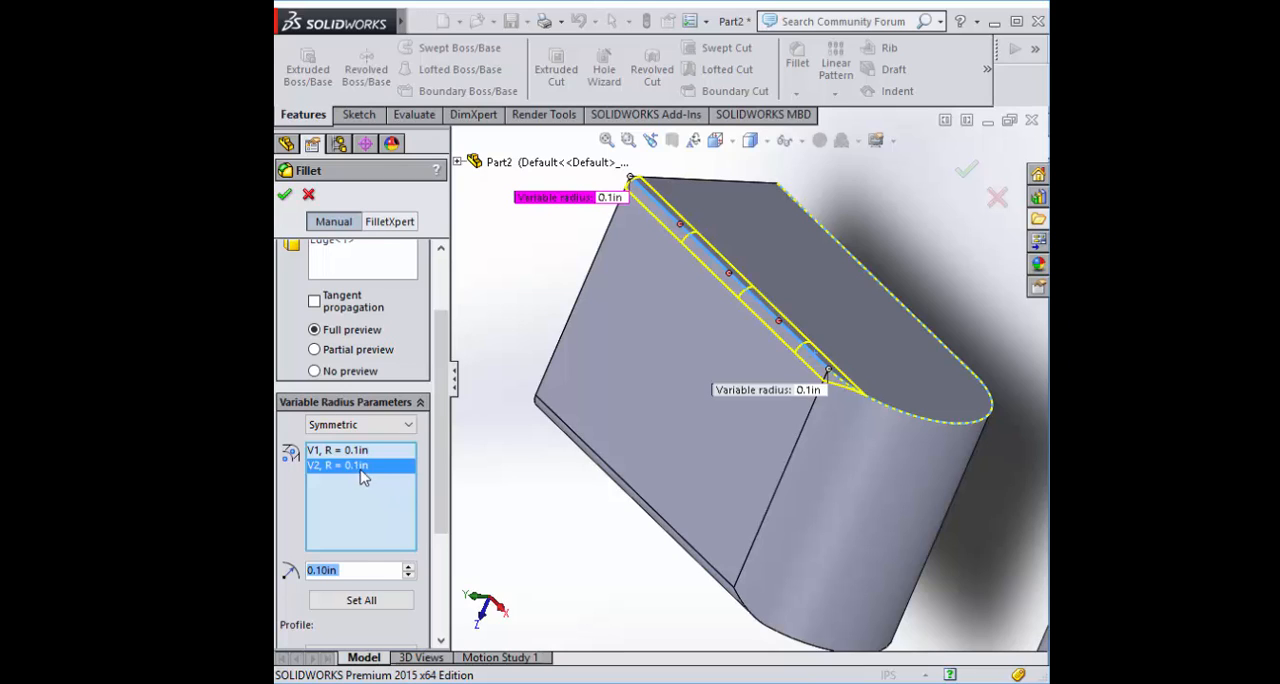
{"action": "left_click", "coordinate": [360, 470]}
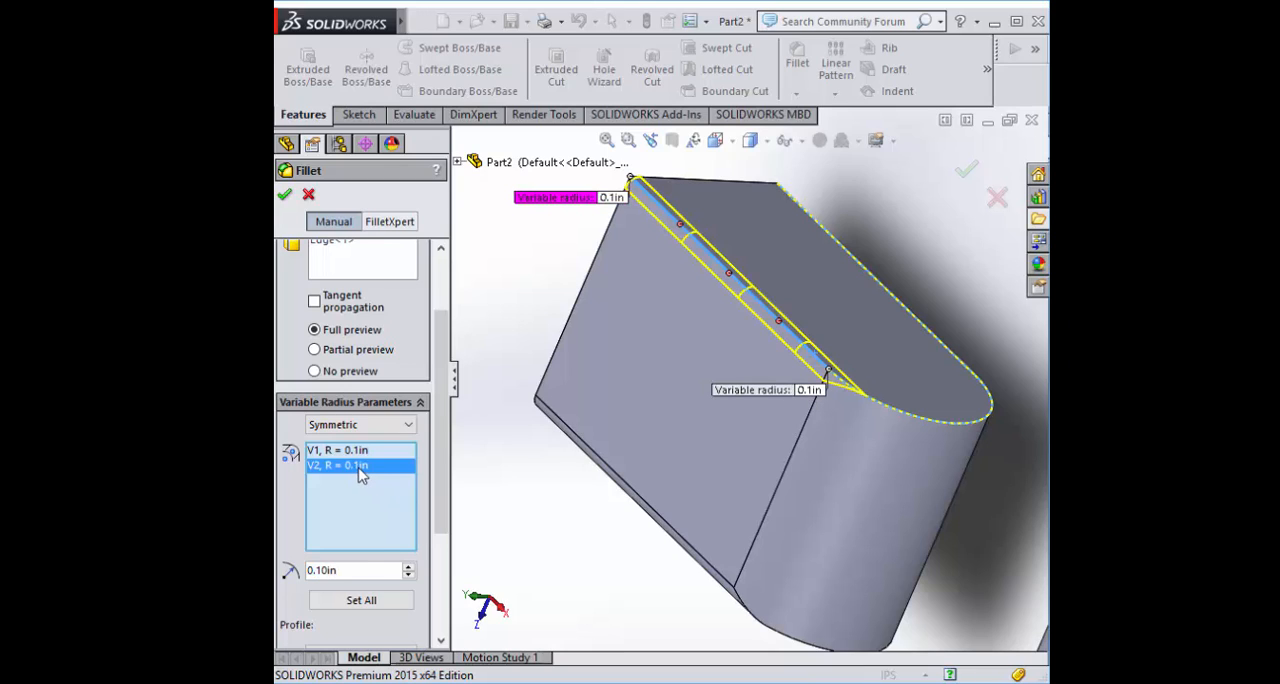
{"action": "left_click", "coordinate": [345, 571]}
{"action": "type", "text": "0.5"}
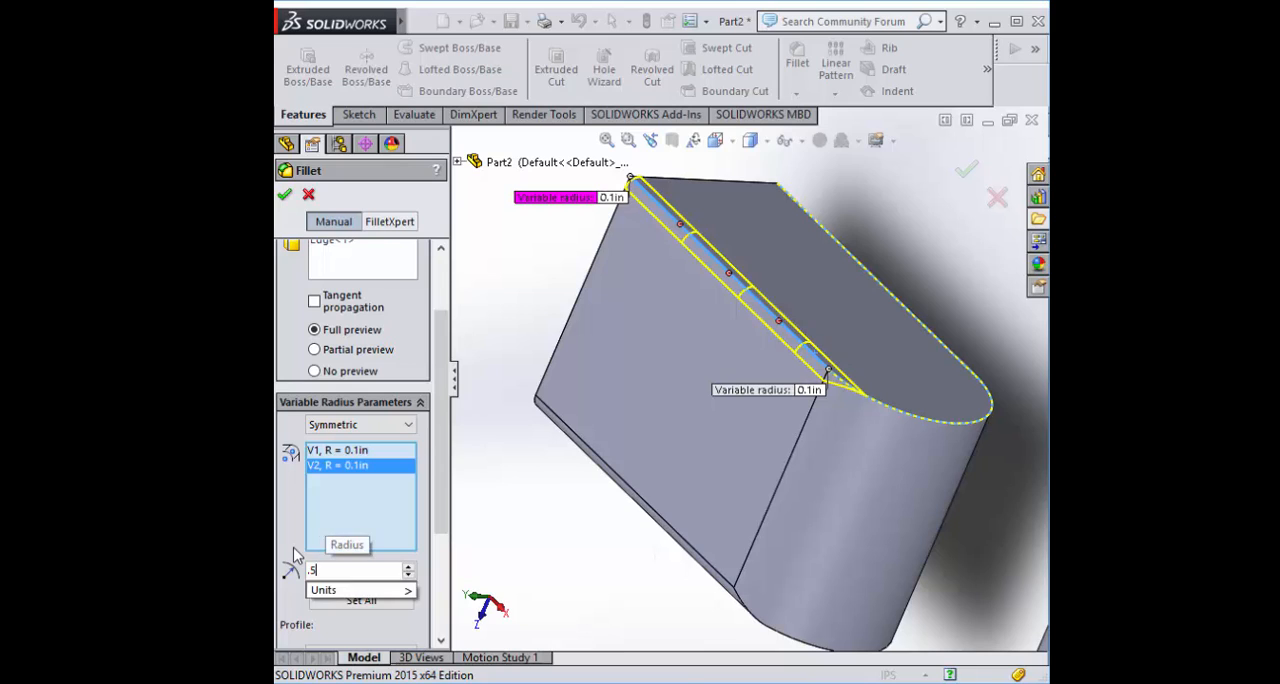
{"action": "key", "text": "Return"}
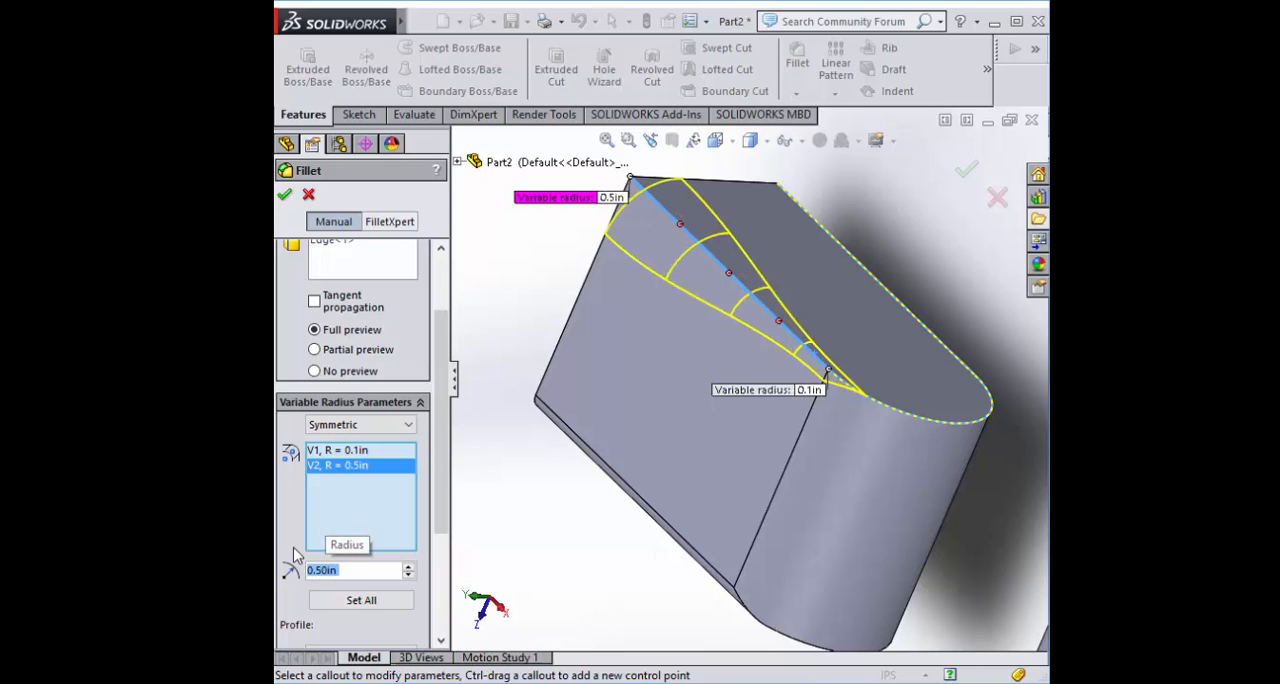
{"action": "left_click", "coordinate": [358, 452]}
{"action": "type", "text": ".25"}
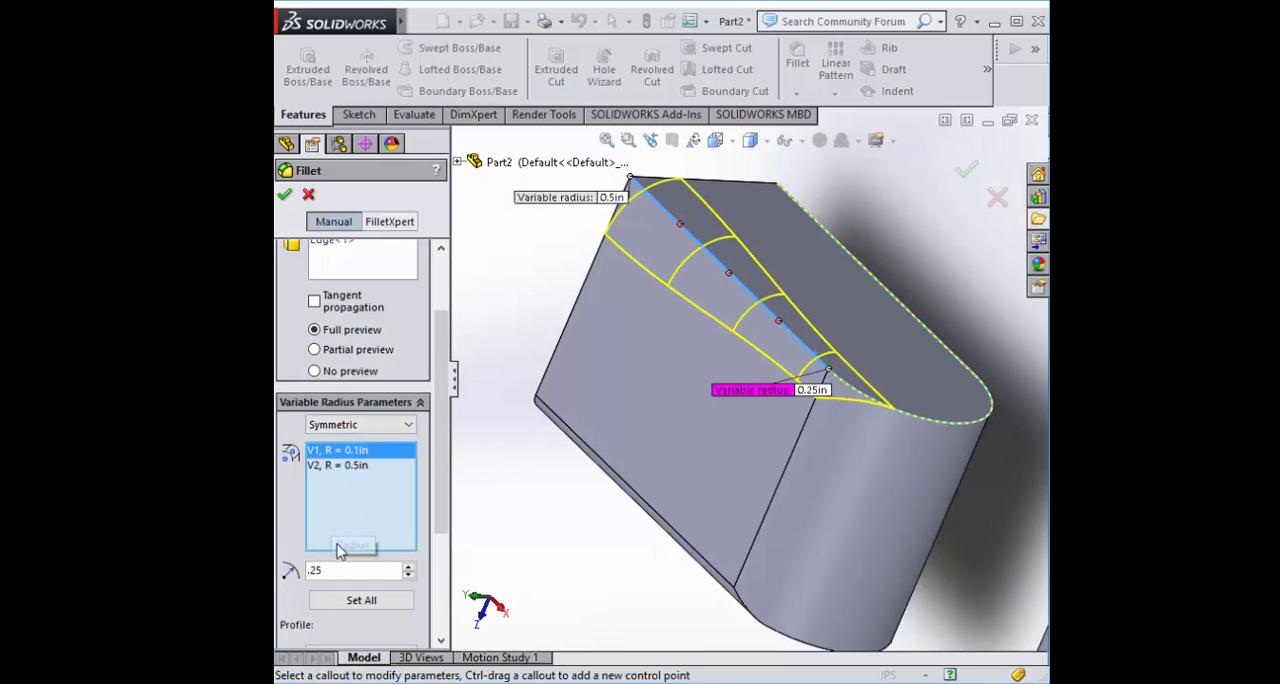
{"action": "left_click", "coordinate": [285, 195]}
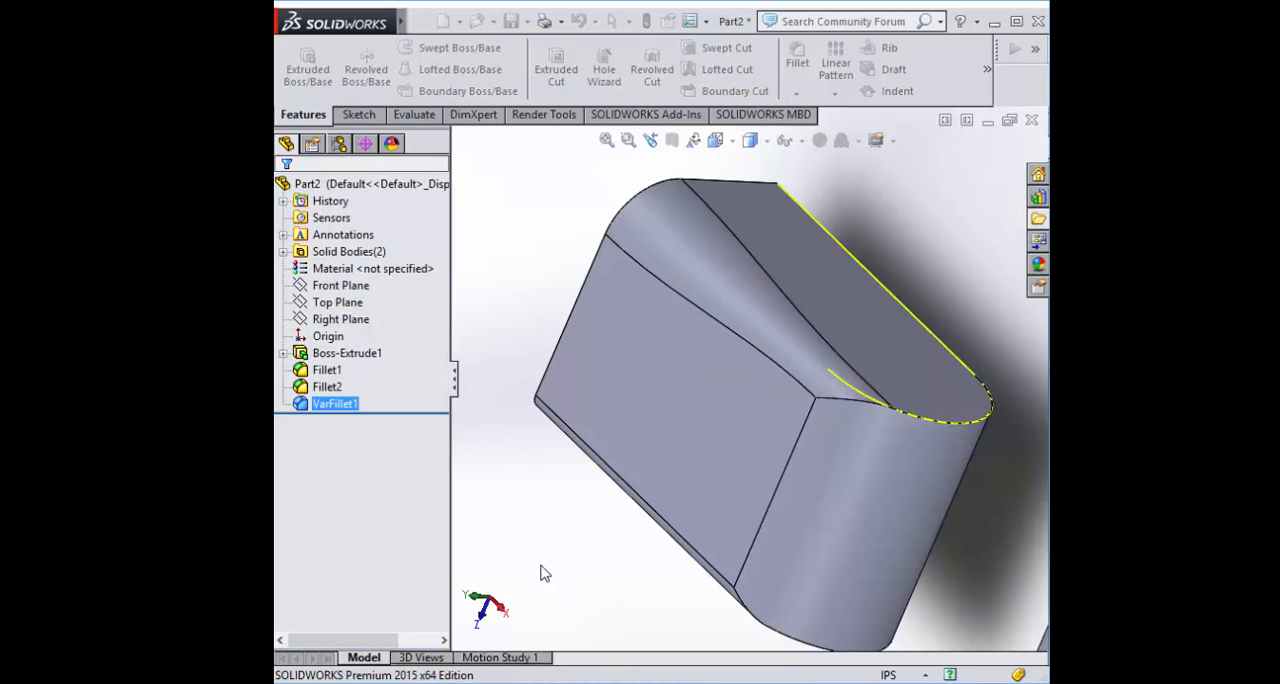
Examine the variable size fillet on the block from several sides and compare it with the face fillet
{"action": "middle_click_drag", "start_coordinate": [540, 571], "coordinate": [516, 496]}
{"action": "scroll", "coordinate": [908, 415], "scroll_direction": "up", "scroll_amount": 4}
{"action": "scroll", "coordinate": [906, 412], "scroll_direction": "down", "scroll_amount": 4}
{"action": "middle_click_drag", "start_coordinate": [829, 440], "coordinate": [851, 360]}
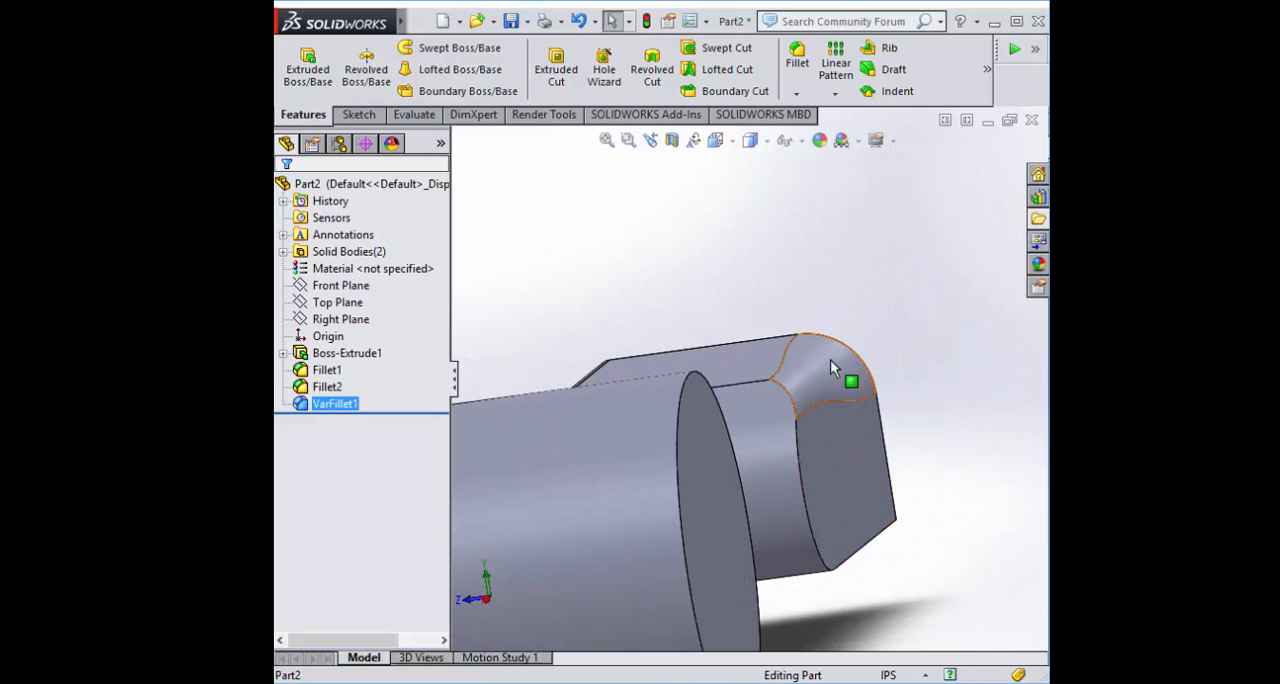
{"action": "middle_click_drag", "start_coordinate": [917, 305], "coordinate": [893, 318]}
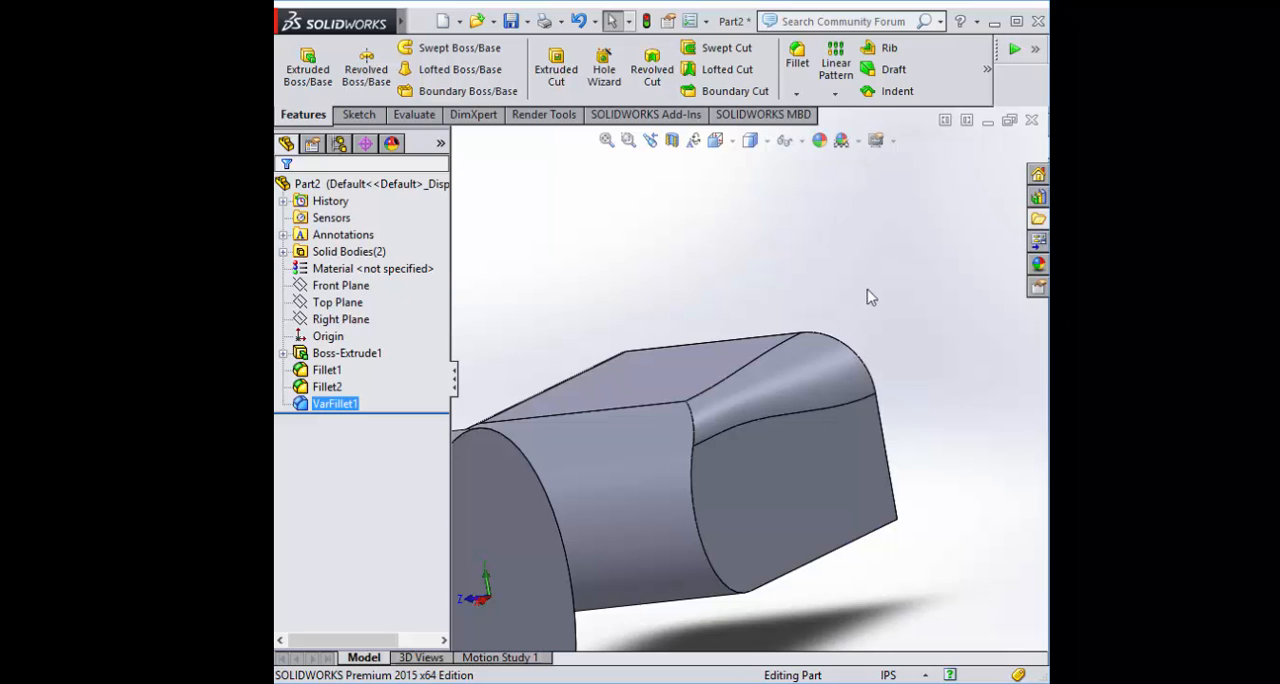
{"action": "middle_click_drag", "start_coordinate": [868, 296], "coordinate": [732, 265]}
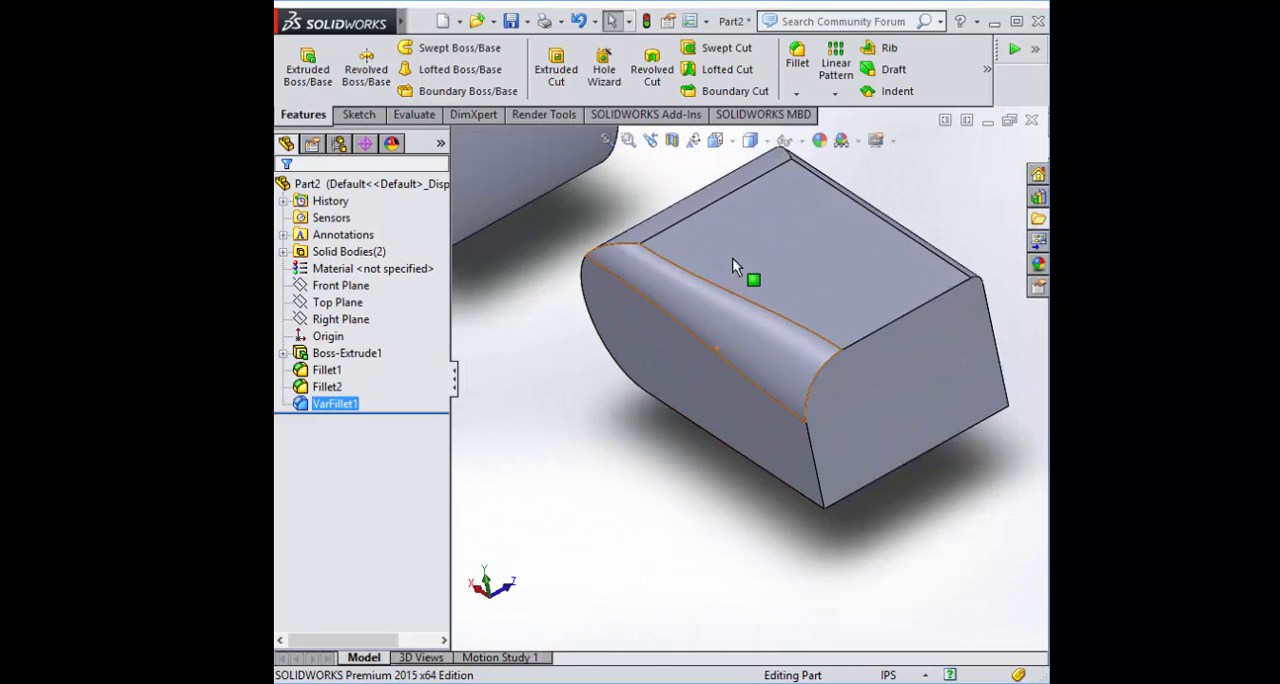
{"action": "scroll", "coordinate": [711, 256], "scroll_direction": "down", "scroll_amount": 3}
{"action": "scroll", "coordinate": [745, 332], "scroll_direction": "up", "scroll_amount": 4}
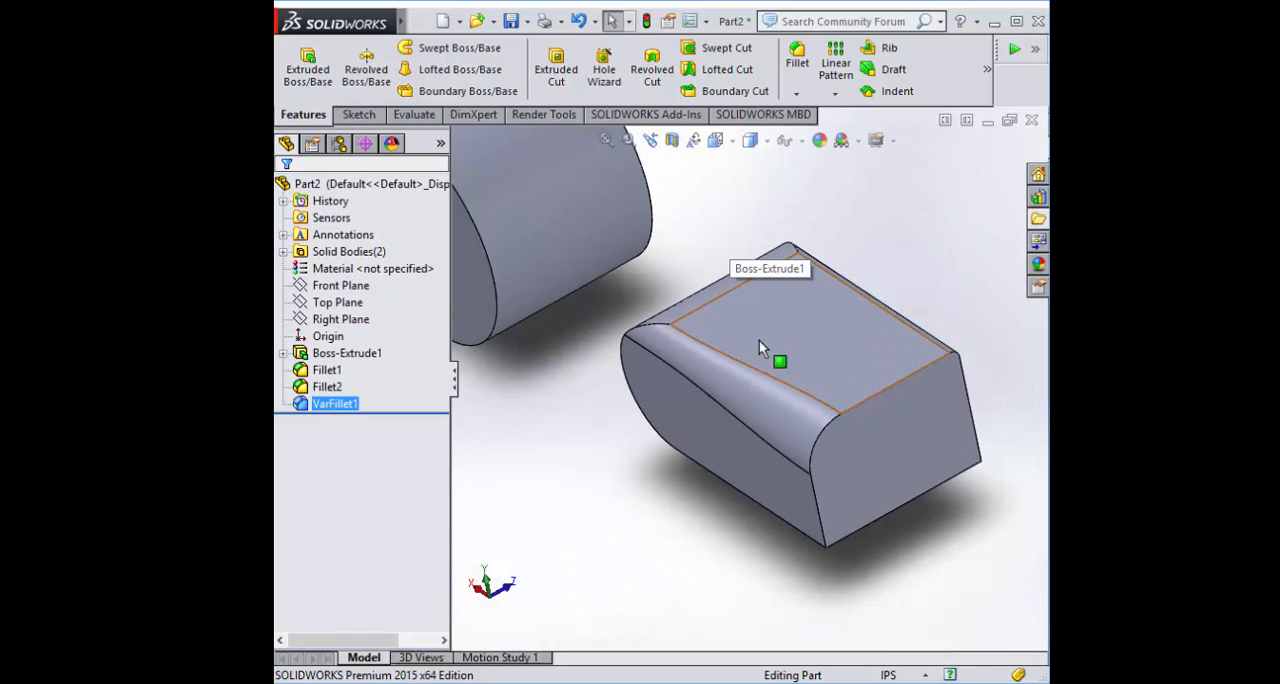
{"action": "middle_click_drag", "start_coordinate": [586, 449], "coordinate": [581, 373]}
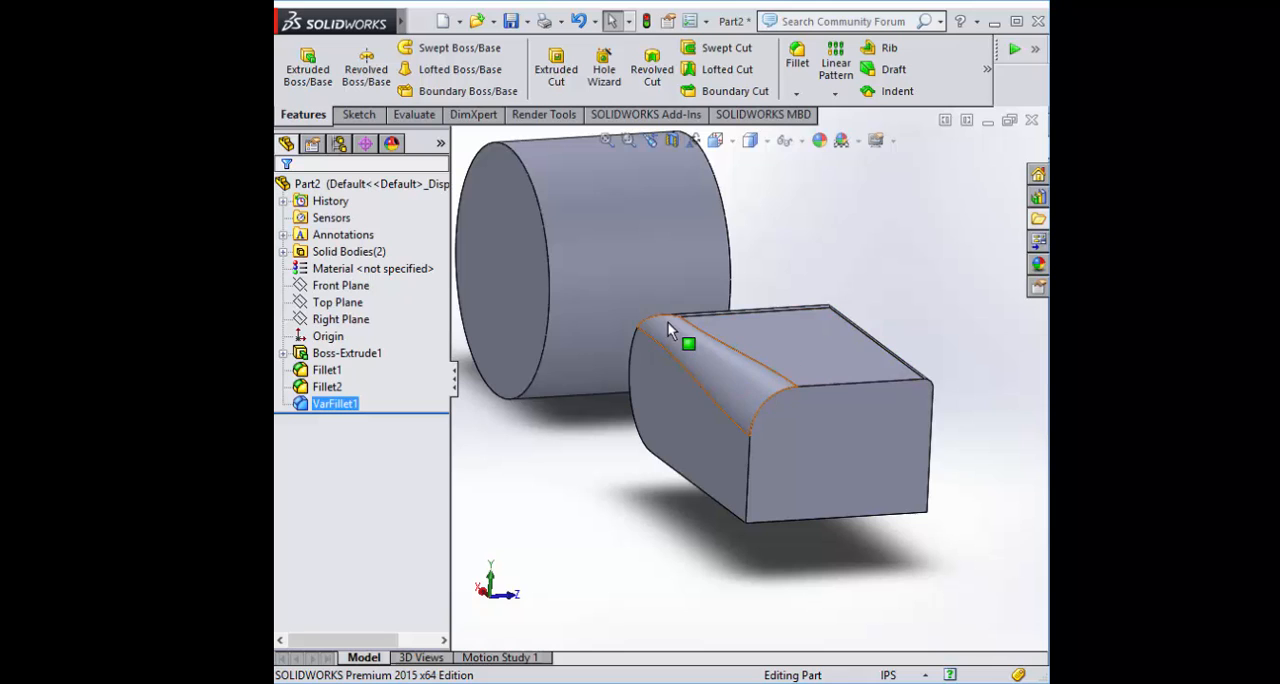
{"action": "middle_click_drag", "start_coordinate": [624, 467], "coordinate": [592, 498]}
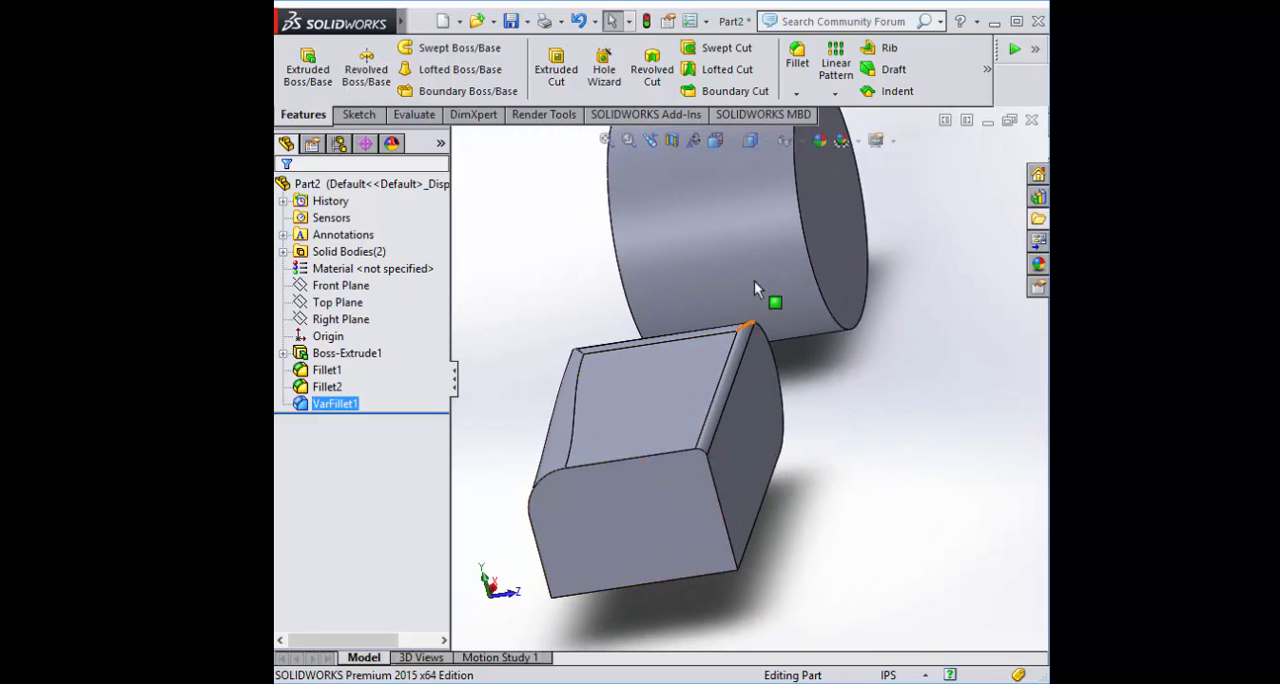
{"action": "middle_click_drag", "start_coordinate": [910, 405], "coordinate": [1000, 375]}
Start a constant size fillet of 0.1 in on the vertical -Z edge at the block's square end, with tangent propagation off
{"action": "middle_click_drag", "start_coordinate": [697, 326], "coordinate": [666, 457]}
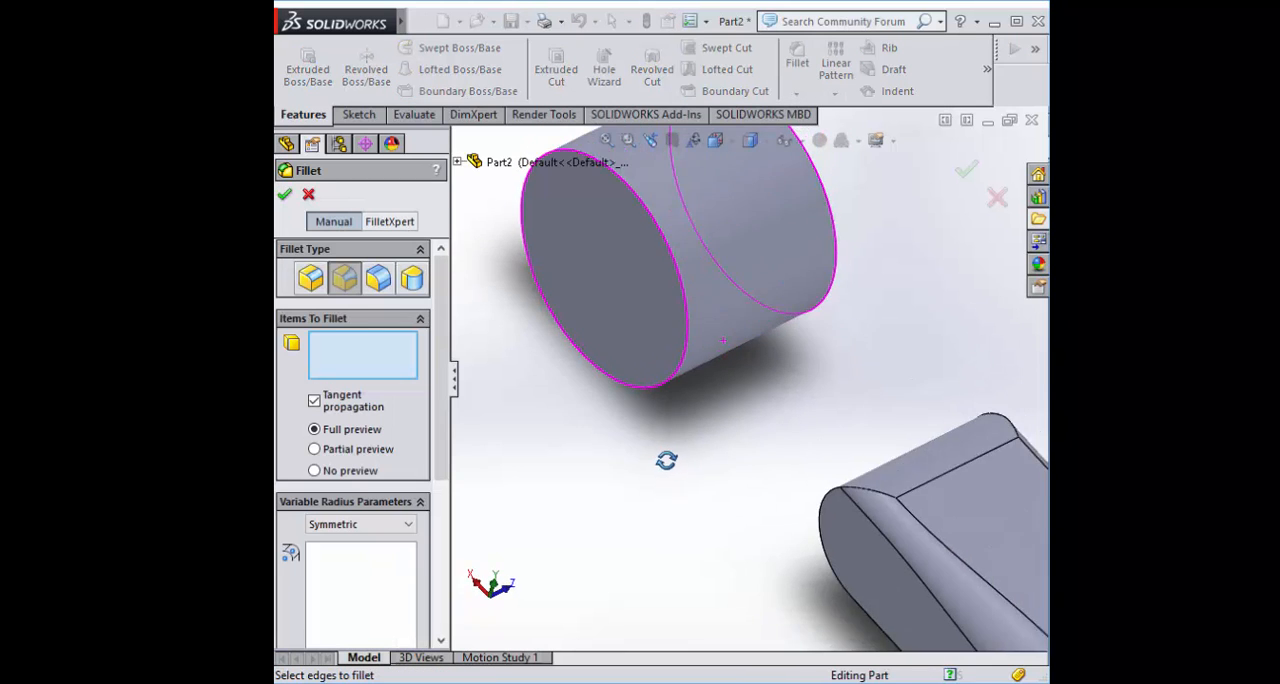
{"action": "scroll", "coordinate": [668, 452], "scroll_direction": "up", "scroll_amount": 2}
{"action": "scroll", "coordinate": [691, 234], "scroll_direction": "down", "scroll_amount": 2}
{"action": "left_click", "coordinate": [310, 278]}
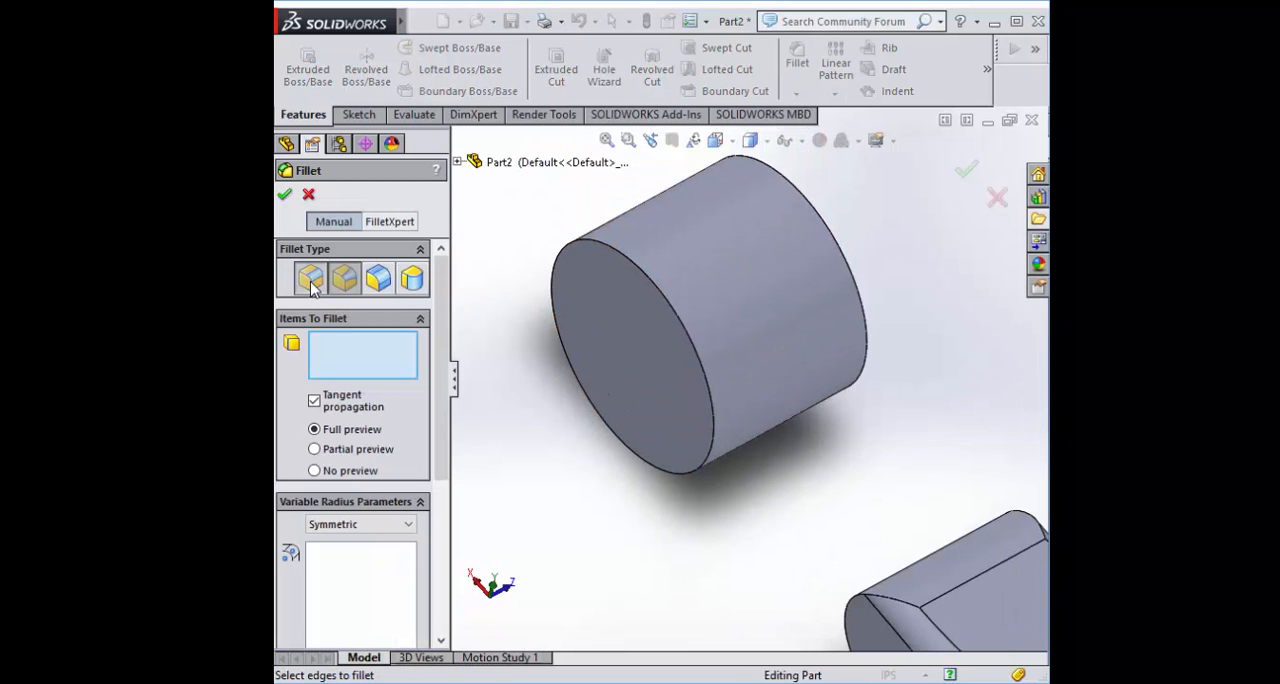
{"action": "scroll", "coordinate": [640, 452], "scroll_direction": "up", "scroll_amount": 2}
{"action": "scroll", "coordinate": [825, 275], "scroll_direction": "down", "scroll_amount": 1}
{"action": "scroll", "coordinate": [825, 275], "scroll_direction": "down", "scroll_amount": 3}
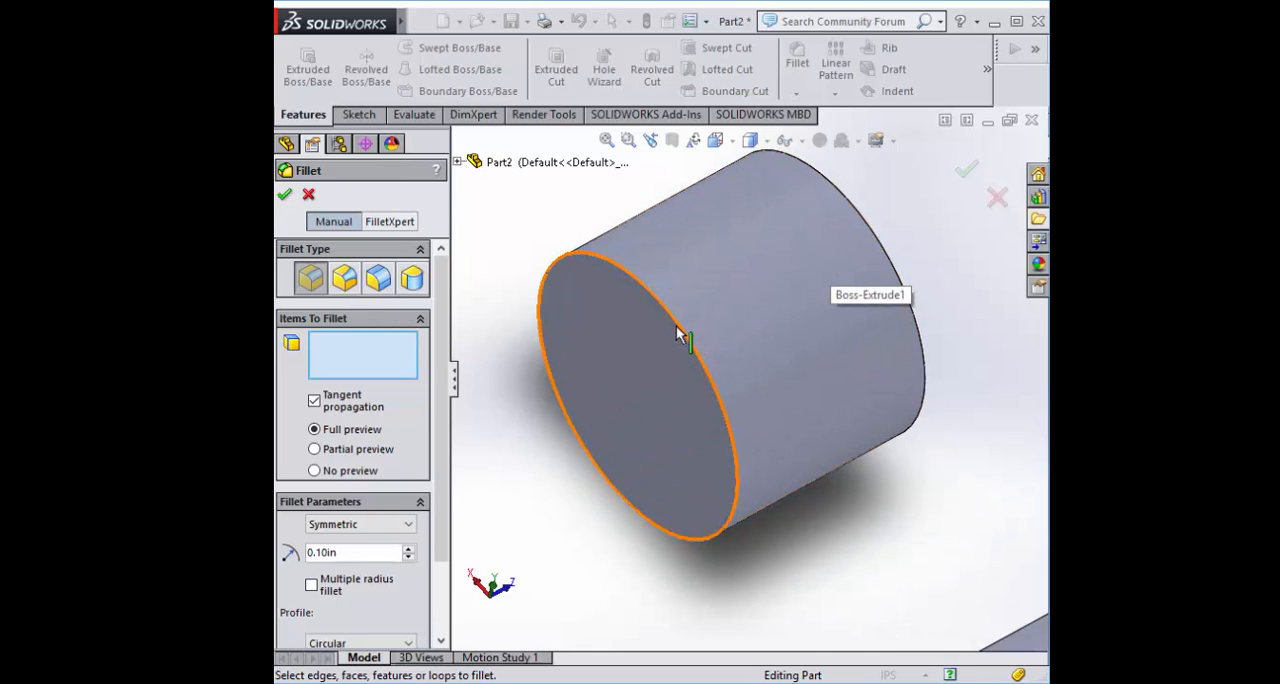
{"action": "scroll", "coordinate": [735, 385], "scroll_direction": "up", "scroll_amount": 4}
{"action": "scroll", "coordinate": [769, 450], "scroll_direction": "down", "scroll_amount": 2}
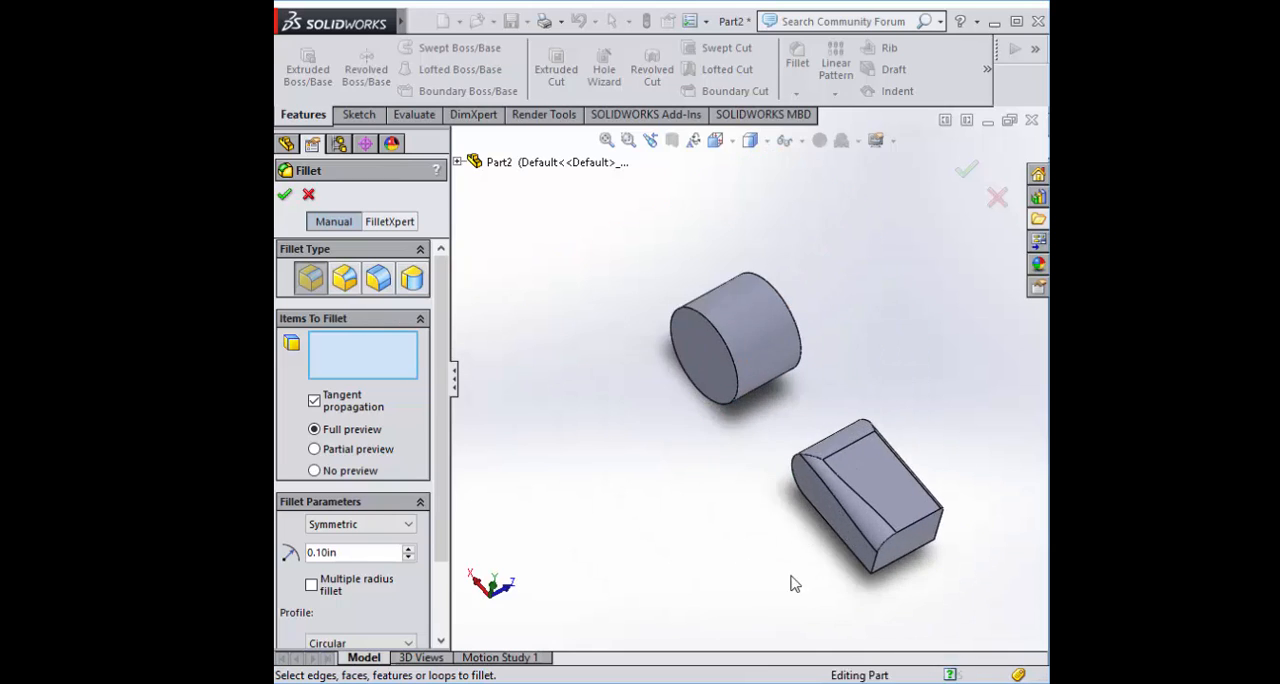
{"action": "middle_click_drag", "start_coordinate": [794, 583], "coordinate": [754, 463]}
{"action": "scroll", "coordinate": [788, 449], "scroll_direction": "down", "scroll_amount": 3}
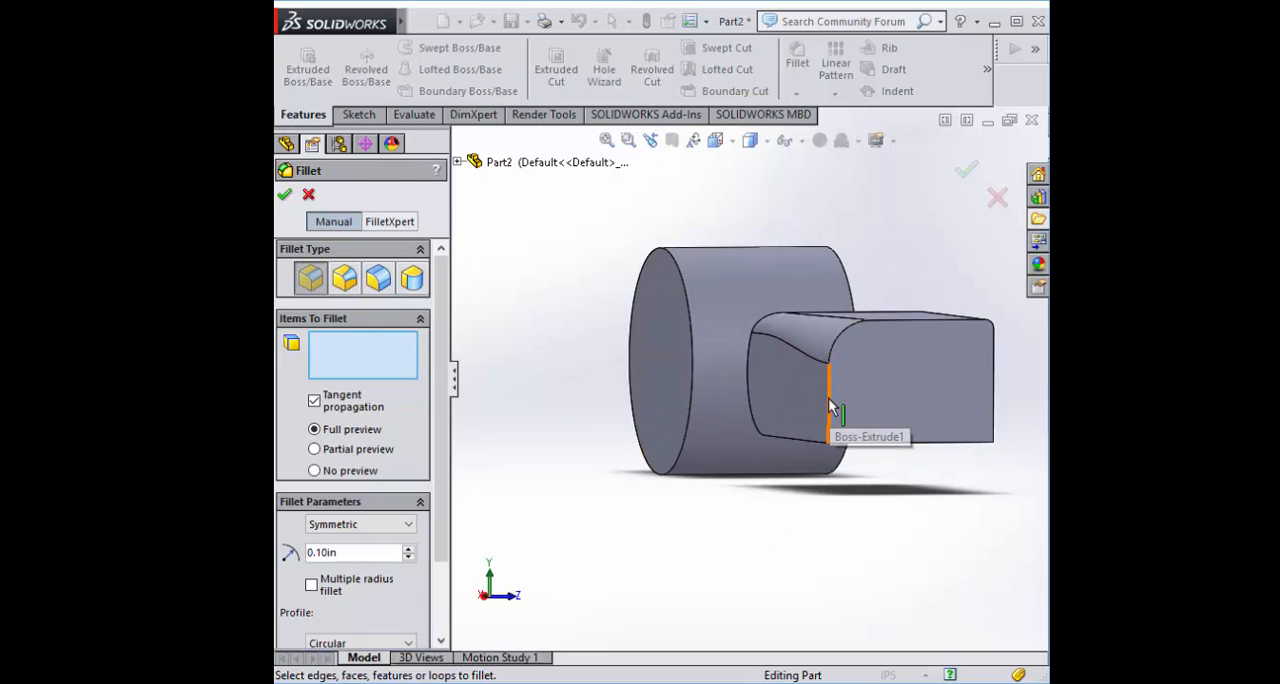
{"action": "left_click", "coordinate": [830, 428]}
{"action": "middle_click_drag", "start_coordinate": [780, 566], "coordinate": [617, 502]}
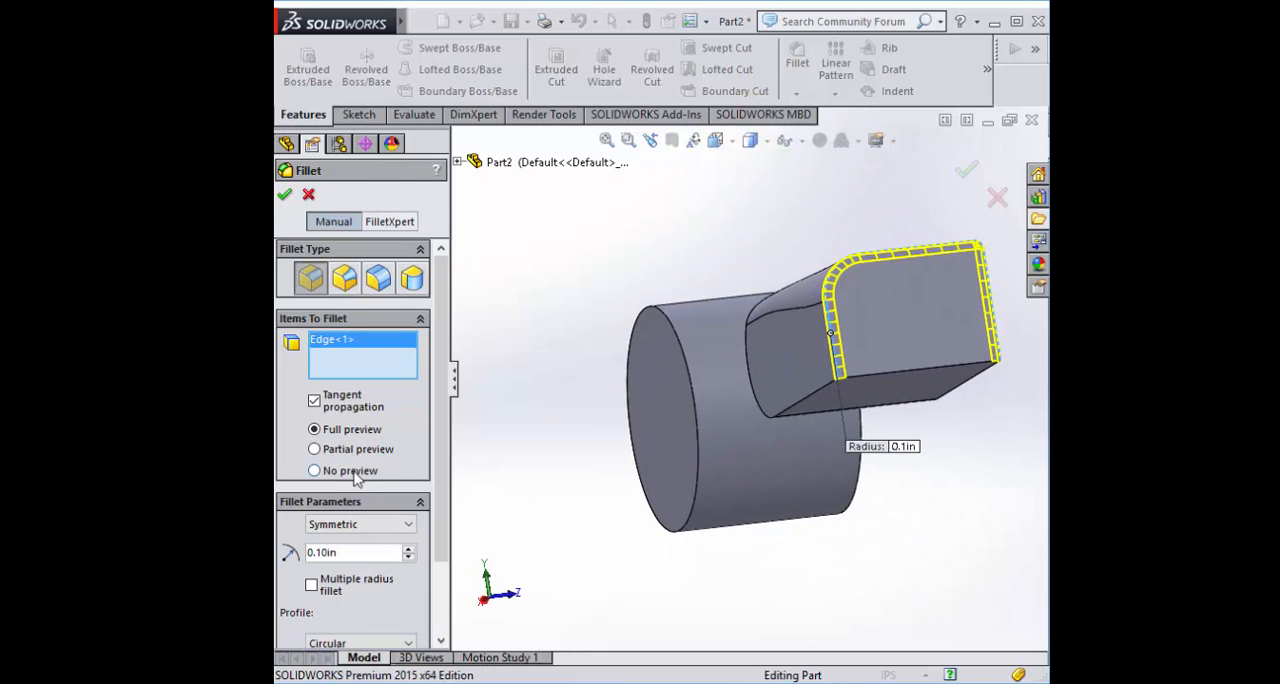
{"action": "left_click", "coordinate": [313, 402]}
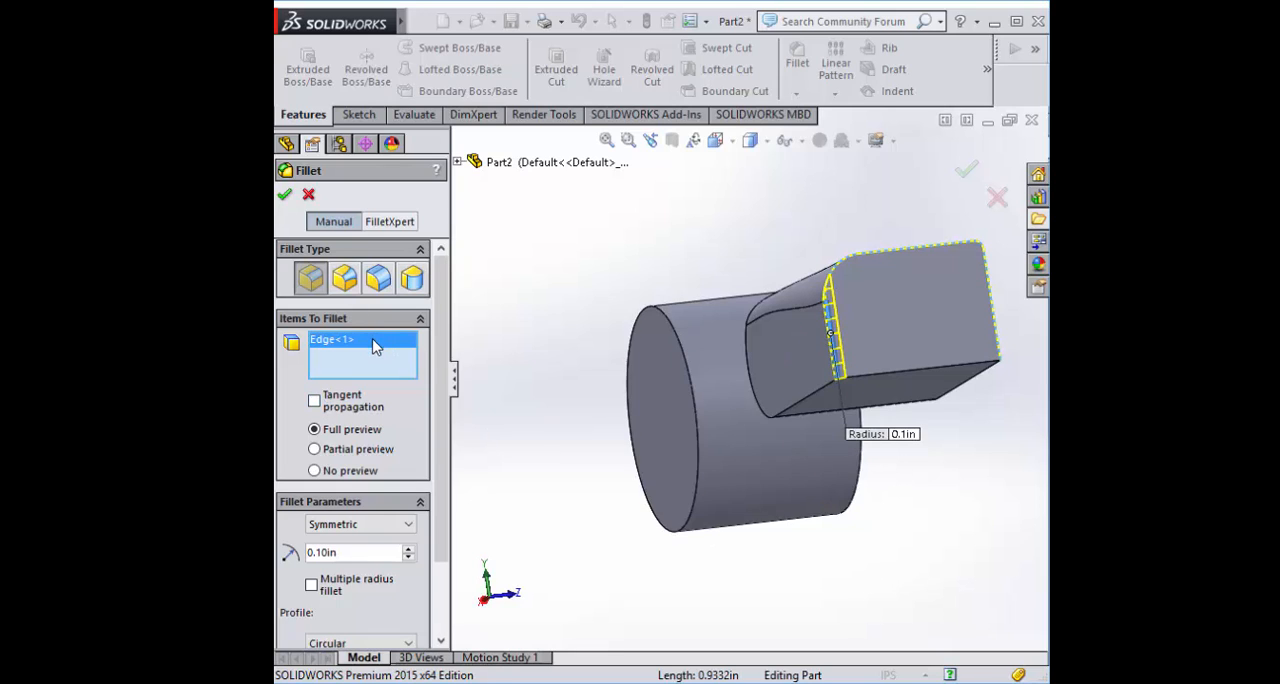
Replace the selected edge with the block's whole square end face and accept the 0.1 in fillet
{"action": "key", "text": "Delete"}
{"action": "left_click", "coordinate": [897, 315]}
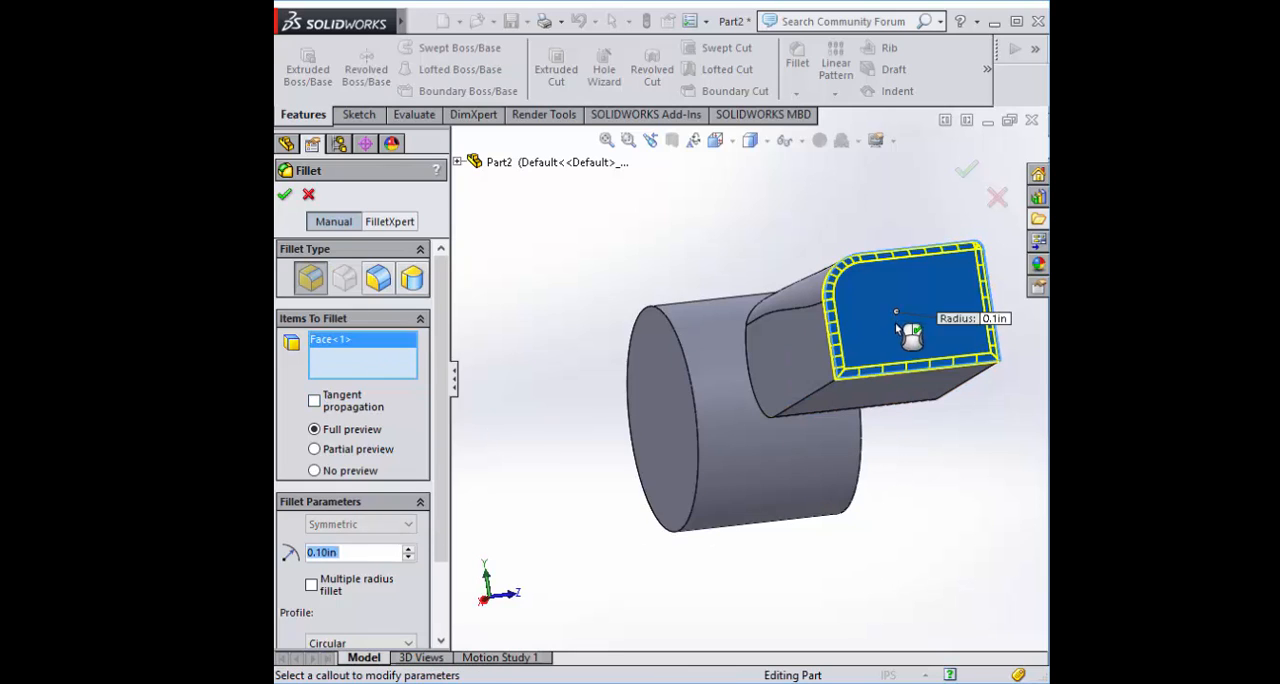
{"action": "middle_click_drag", "start_coordinate": [1014, 525], "coordinate": [884, 339]}
{"action": "scroll", "coordinate": [802, 264], "scroll_direction": "down", "scroll_amount": 3}
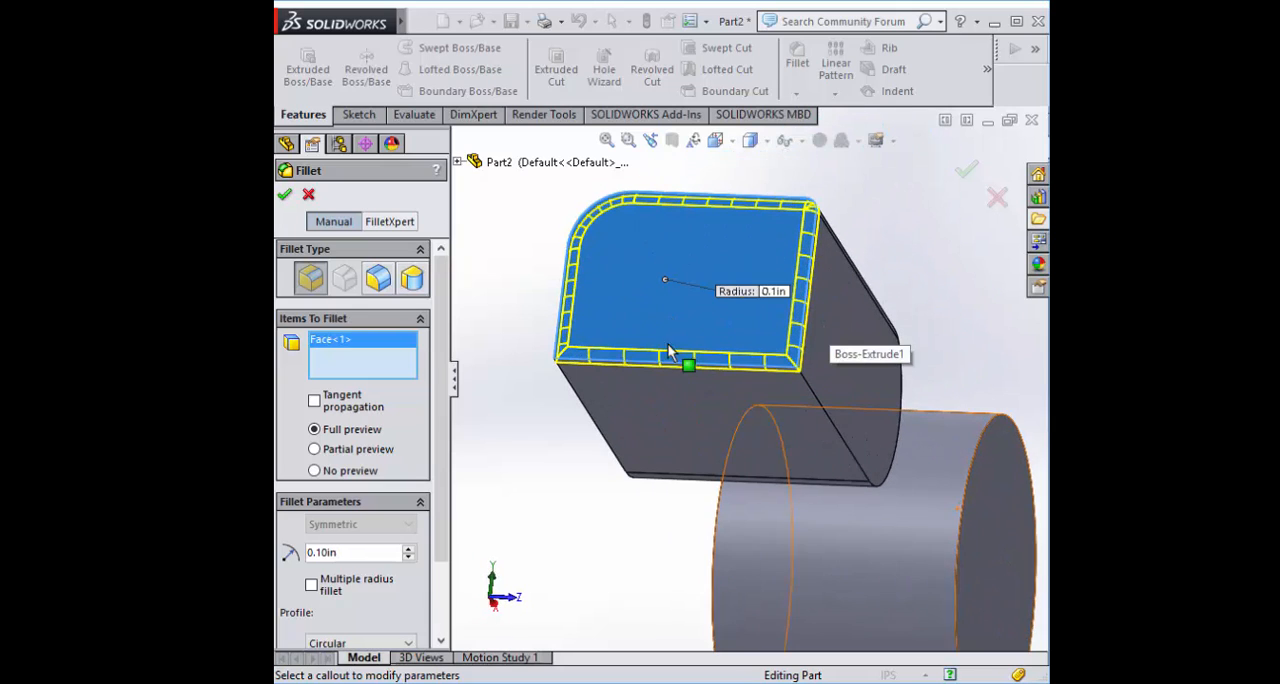
{"action": "middle_click_drag", "start_coordinate": [654, 495], "coordinate": [581, 511]}
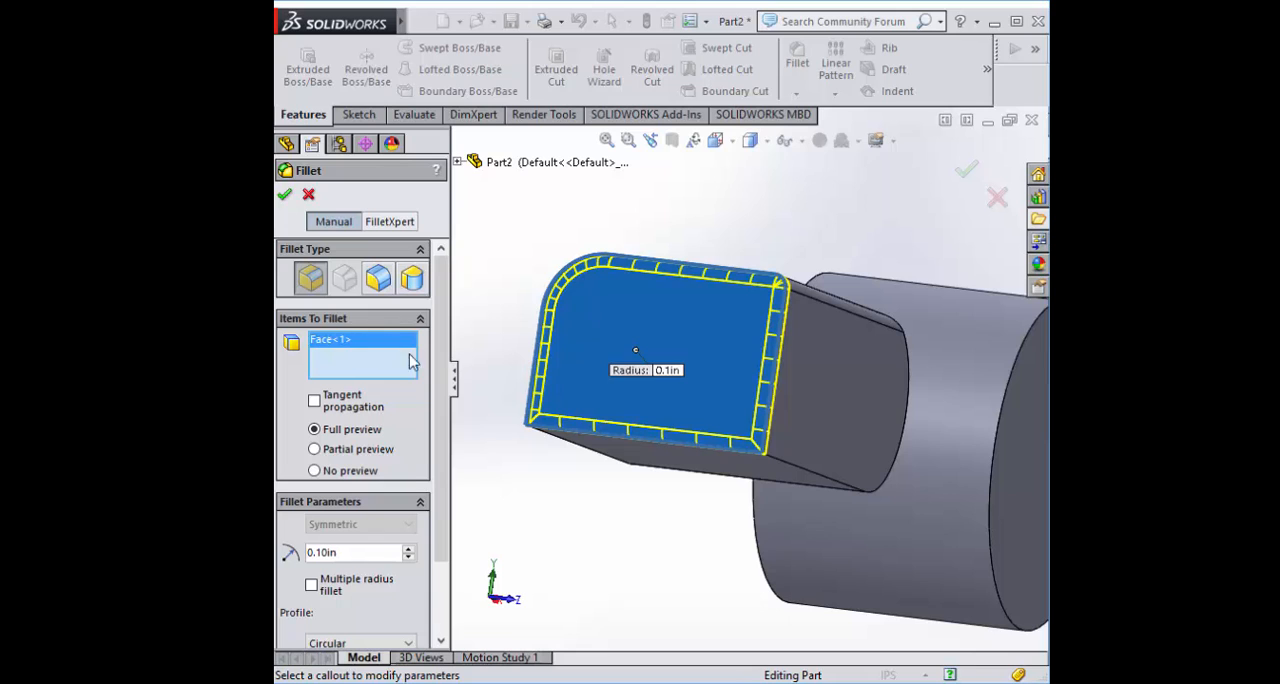
{"action": "left_click", "coordinate": [286, 194]}
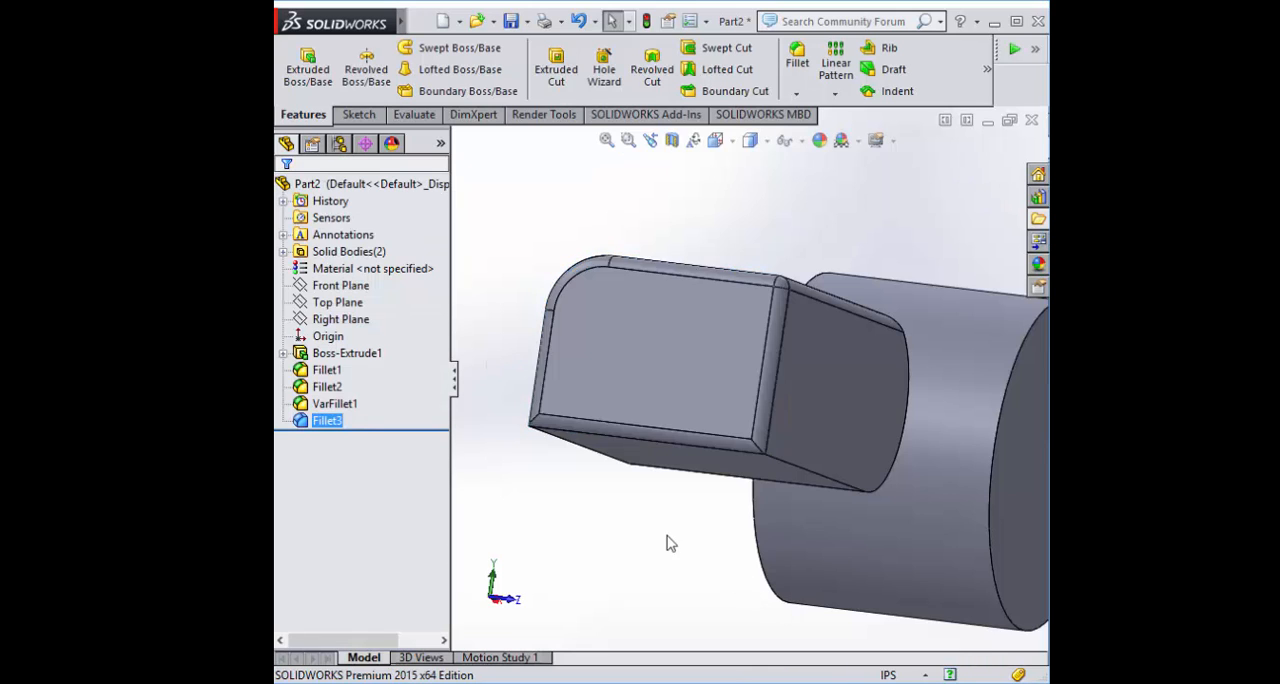
Fillet the lower straight edge of the block's +Z side at 0.1 in, with tangent propagation off
{"action": "middle_click_drag", "start_coordinate": [666, 540], "coordinate": [686, 420]}
{"action": "left_click", "coordinate": [706, 310]}
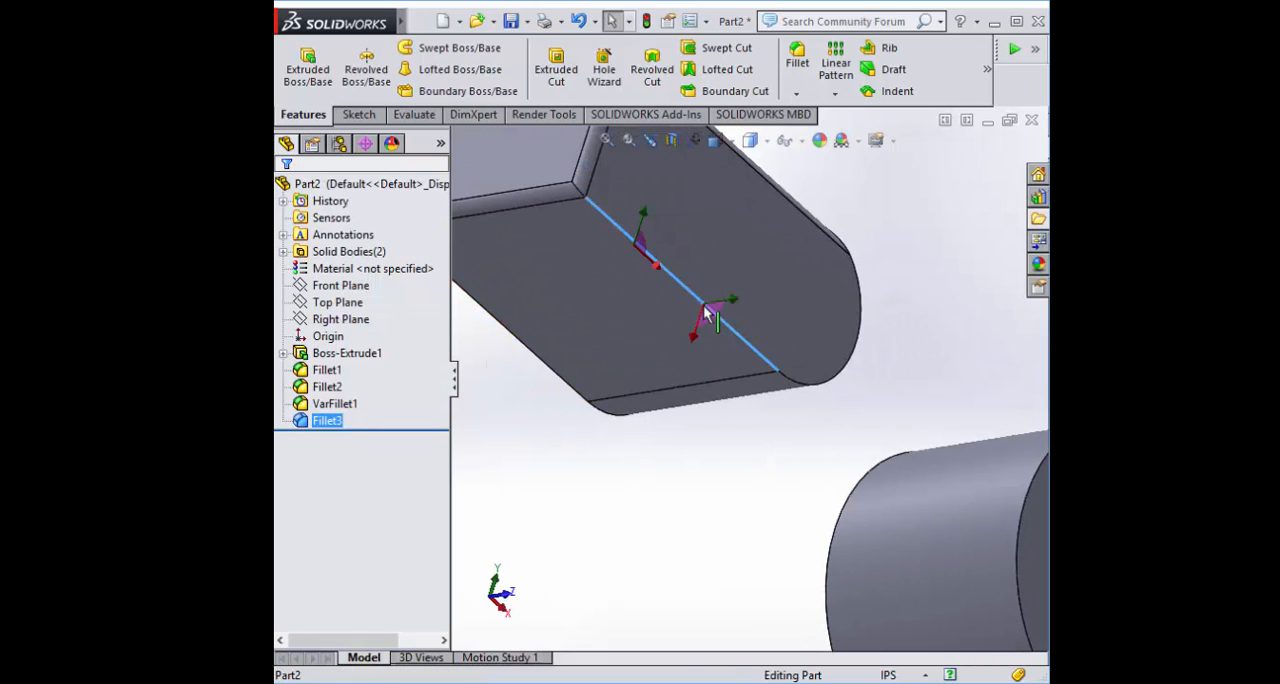
{"action": "left_click", "coordinate": [797, 60]}
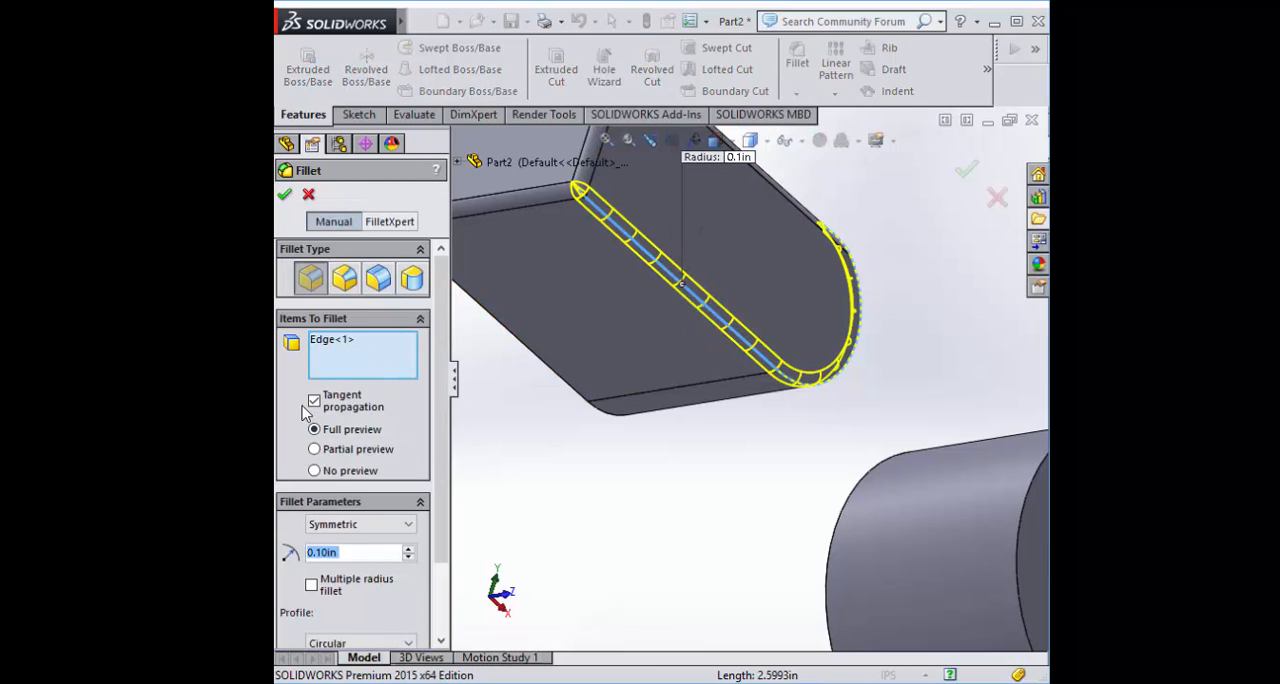
{"action": "left_click", "coordinate": [314, 401]}
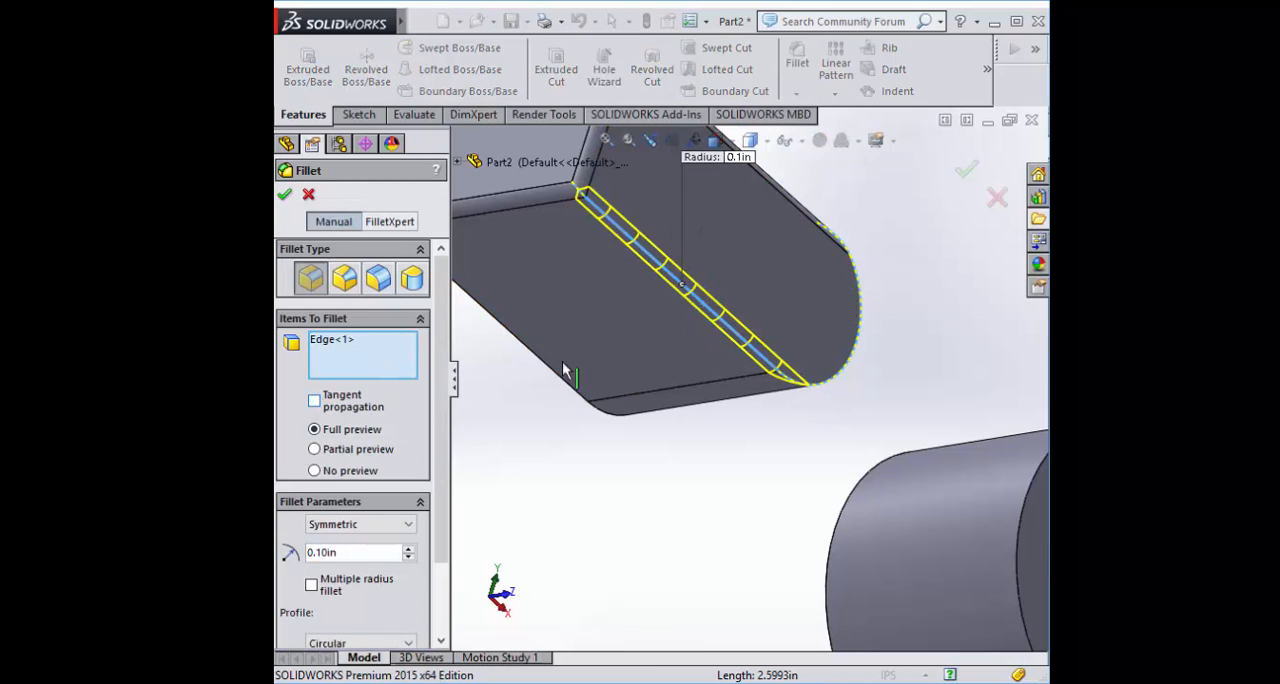
{"action": "left_click", "coordinate": [285, 196]}
Add a 0.1 in constant size fillet to the cylinder by selecting its -Z end face
{"action": "middle_click_drag", "start_coordinate": [737, 577], "coordinate": [818, 498]}
{"action": "scroll", "coordinate": [819, 493], "scroll_direction": "up", "scroll_amount": 3}
{"action": "scroll", "coordinate": [792, 284], "scroll_direction": "down", "scroll_amount": 4}
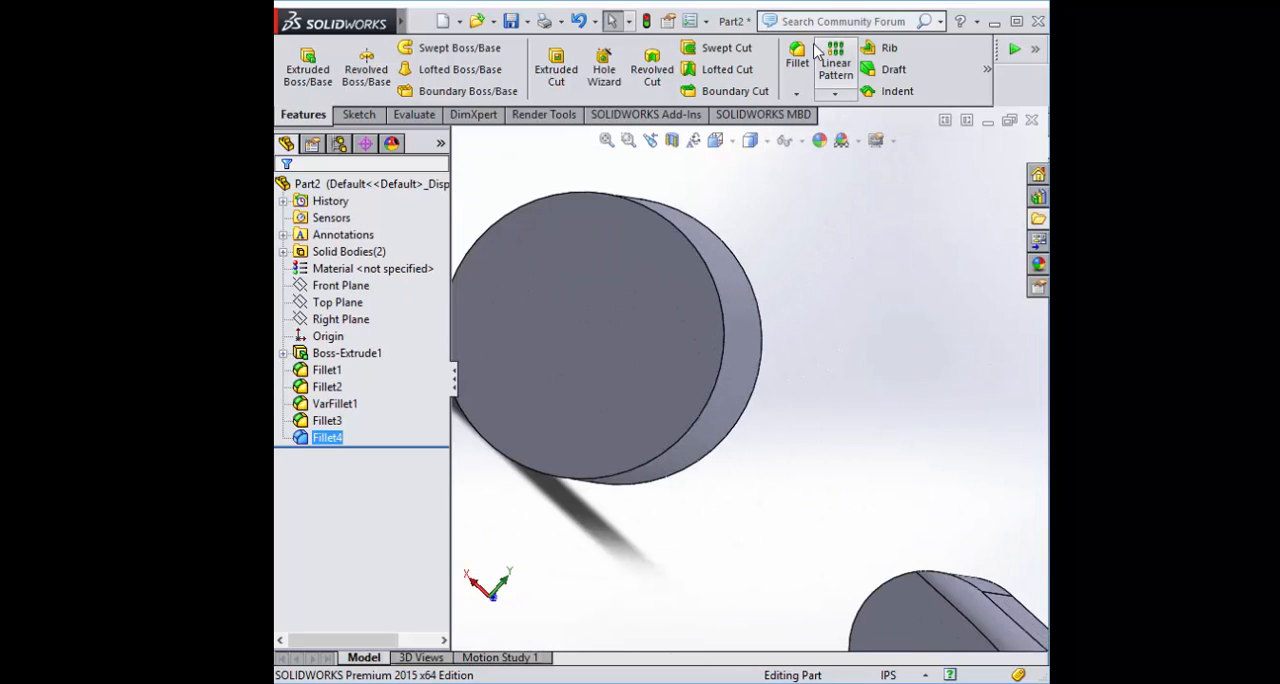
{"action": "left_click", "coordinate": [800, 55]}
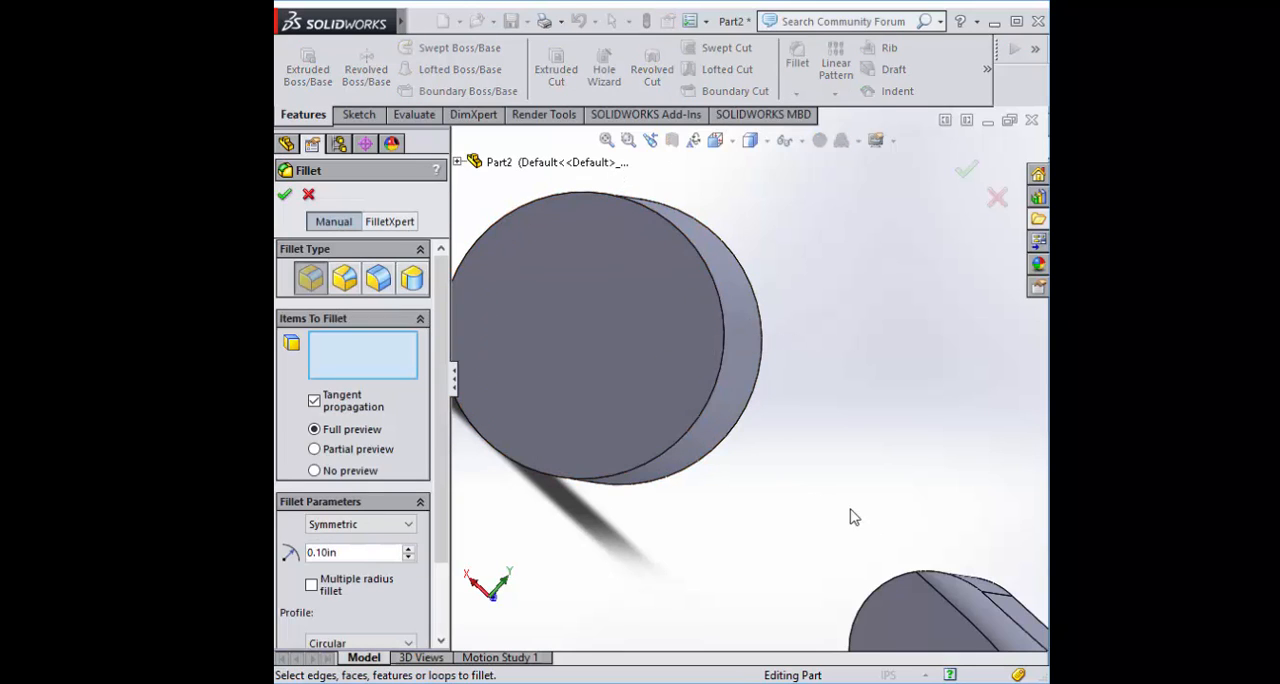
{"action": "scroll", "coordinate": [783, 385], "scroll_direction": "up", "scroll_amount": 3}
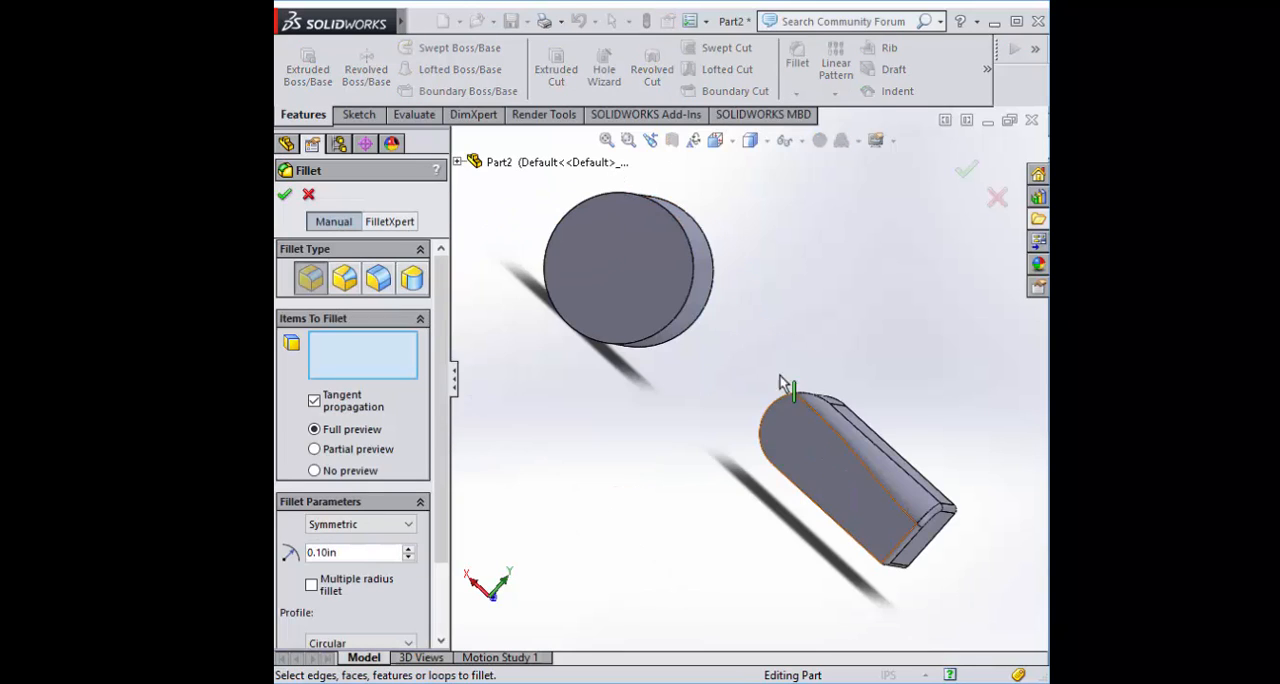
{"action": "left_click", "coordinate": [662, 268]}
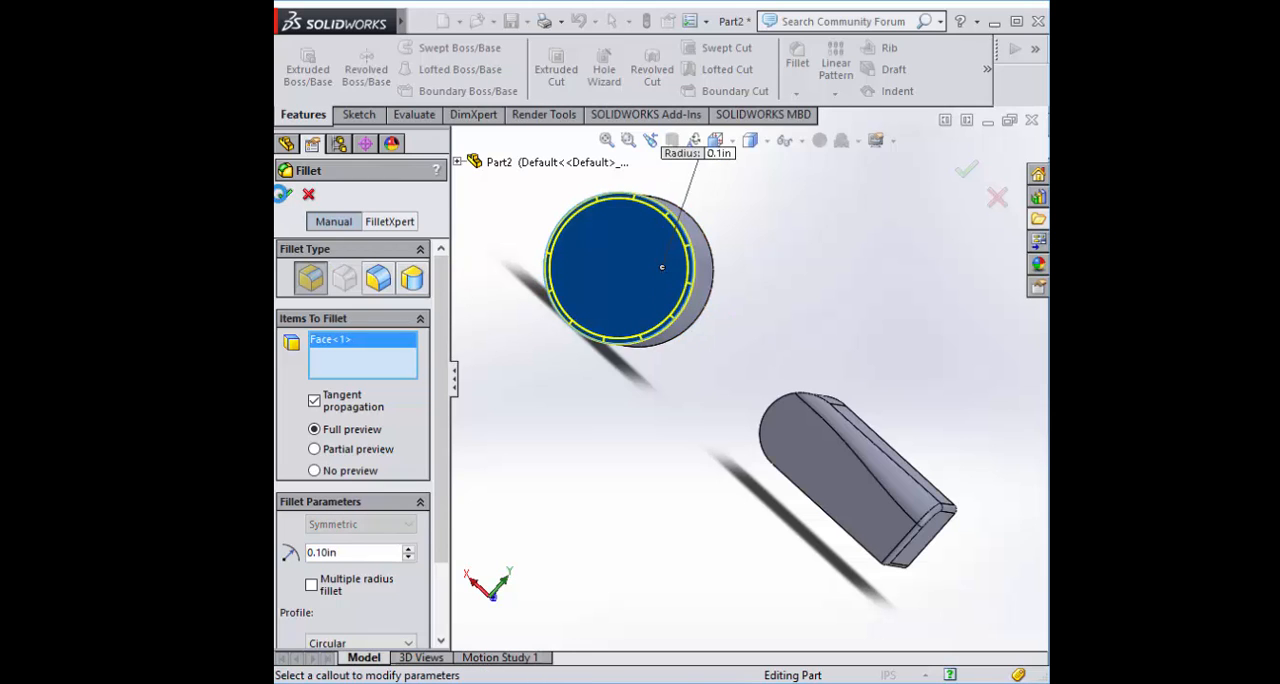
{"action": "left_click", "coordinate": [283, 194]}
Fillet the circular edge at the cylinder's +Z end with a 0.1 in radius
{"action": "middle_click_drag", "start_coordinate": [835, 270], "coordinate": [767, 182]}
{"action": "scroll", "coordinate": [767, 181], "scroll_direction": "down", "scroll_amount": 3}
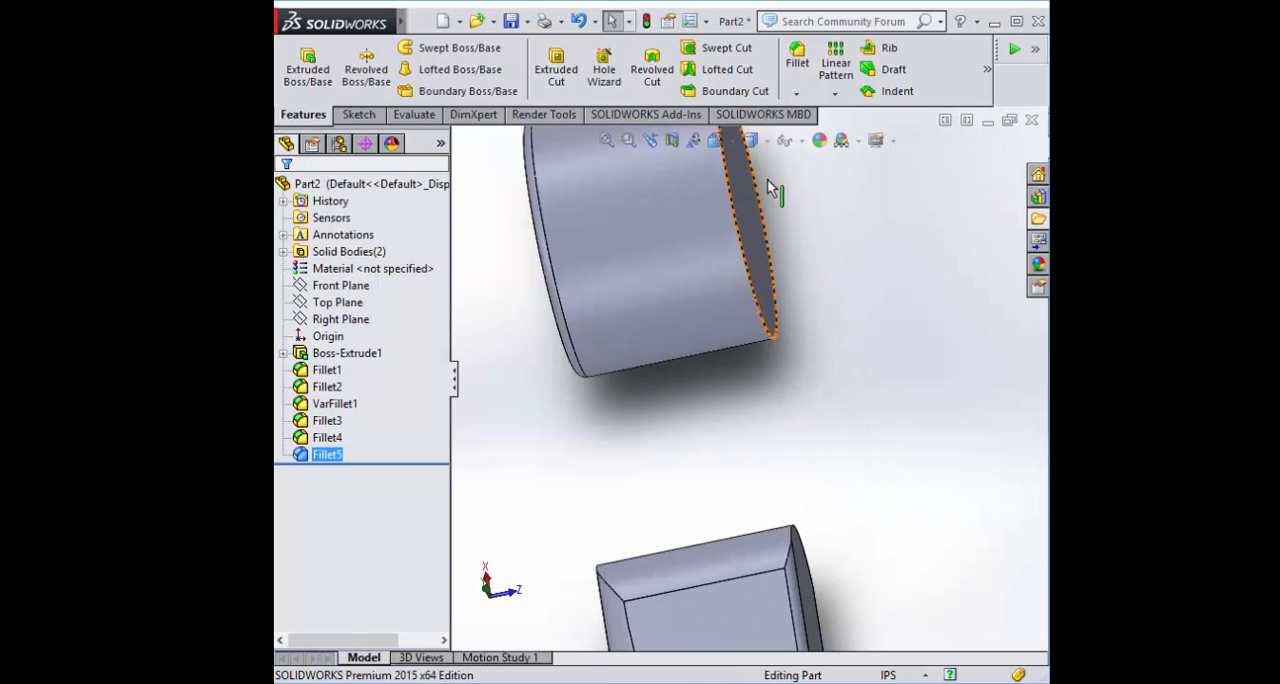
{"action": "left_click", "coordinate": [738, 250]}
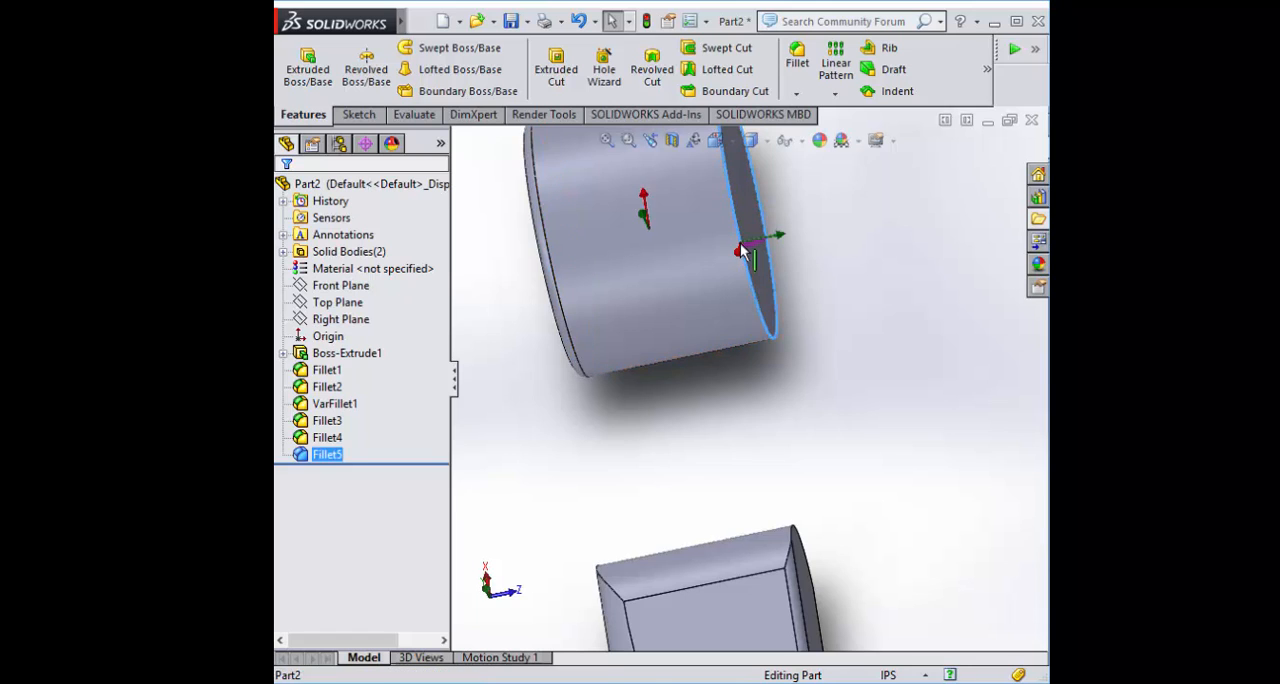
{"action": "left_click", "coordinate": [806, 55]}
{"action": "middle_click_drag", "start_coordinate": [886, 243], "coordinate": [786, 250]}
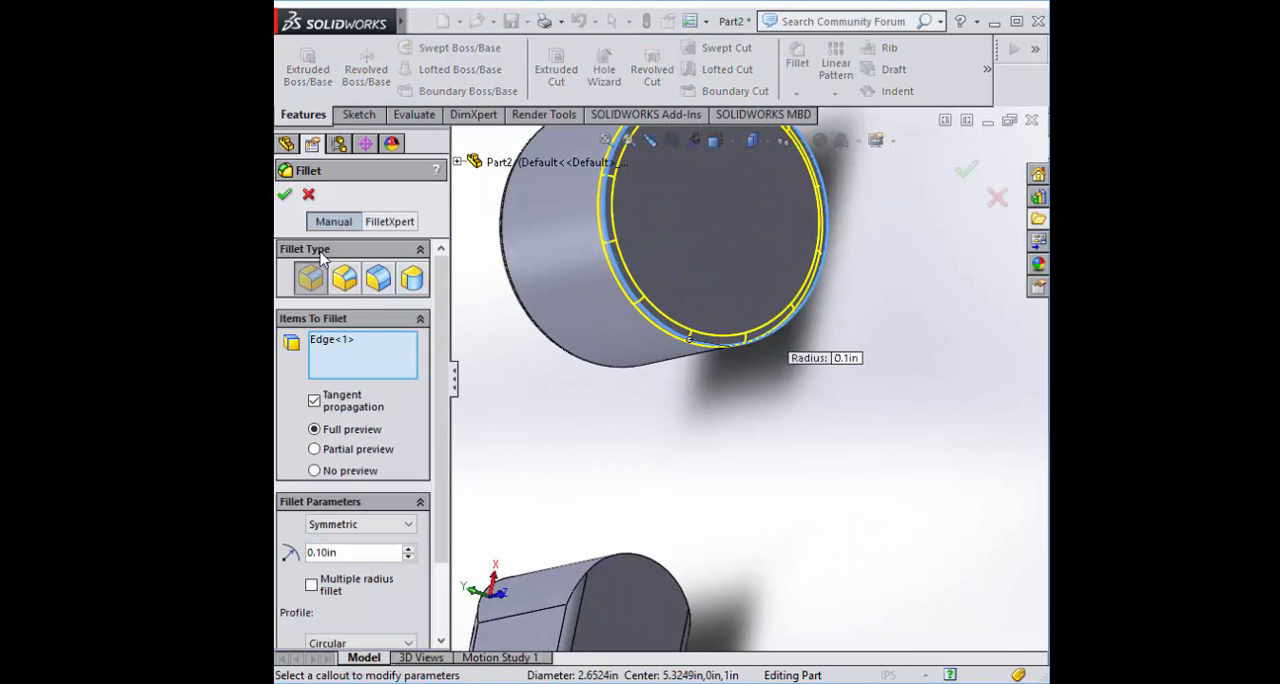
{"action": "left_click", "coordinate": [291, 197]}
Delete all the fillet features, from Fillet1 through Fillet6, leaving only the base extrusion
{"action": "scroll", "coordinate": [709, 438], "scroll_direction": "up", "scroll_amount": 5}
{"action": "middle_click_drag", "start_coordinate": [661, 414], "coordinate": [698, 283]}
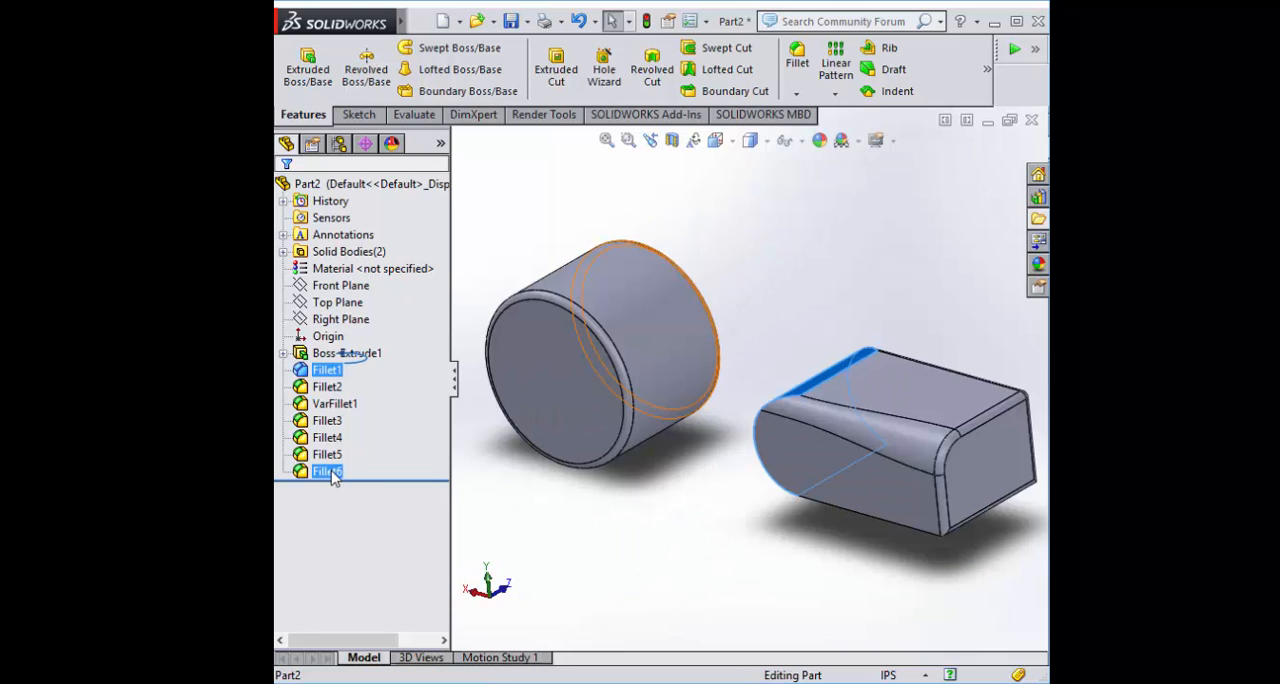
{"action": "key", "text": "Caps_Lock"}
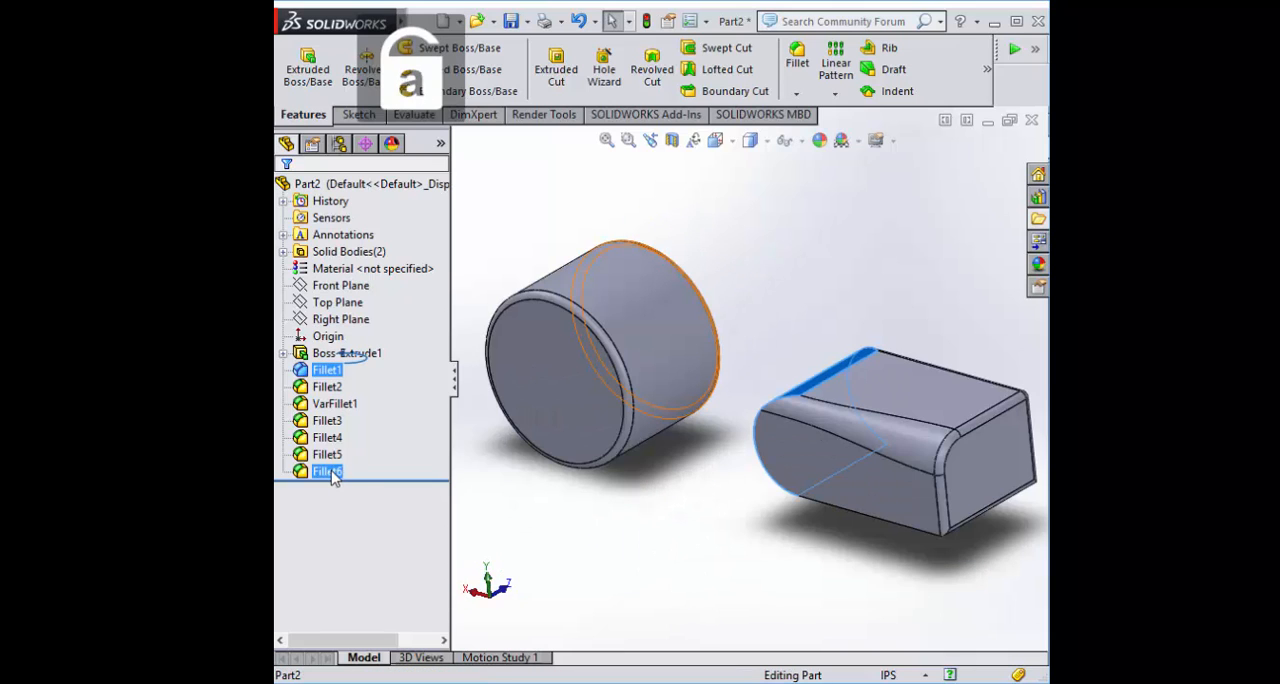
{"action": "left_click", "coordinate": [330, 471], "text": "shift"}
{"action": "key", "text": "Delete"}
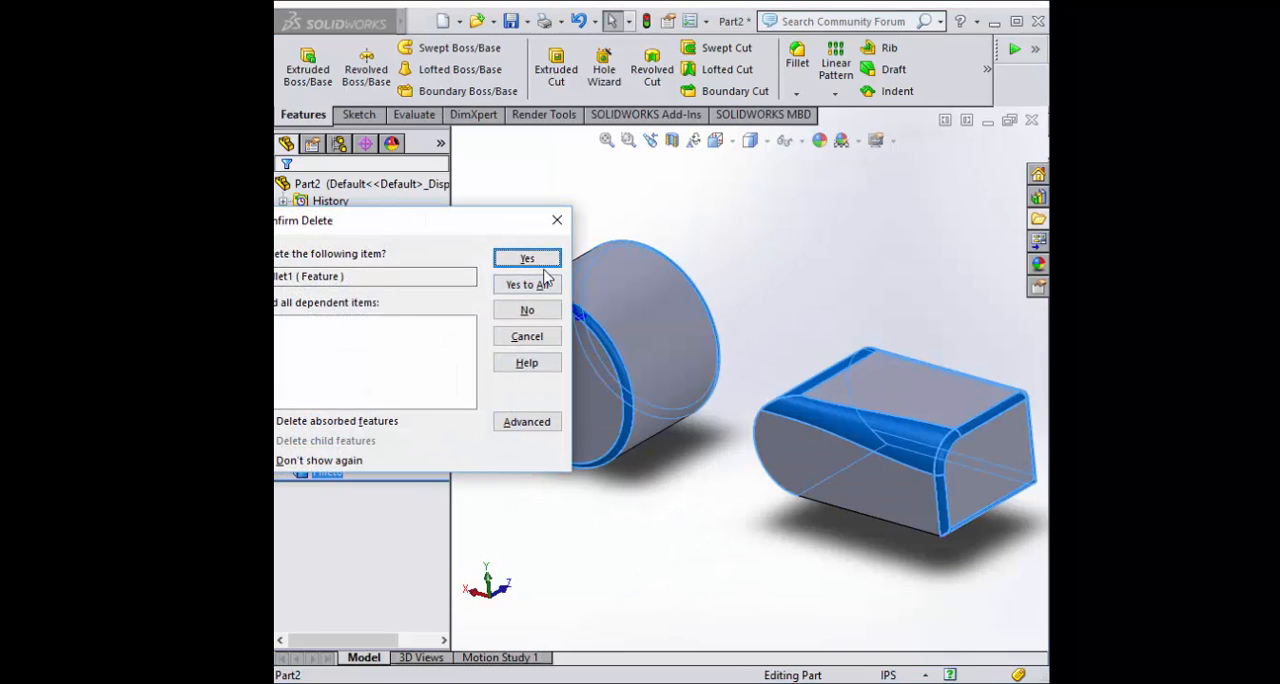
{"action": "left_click", "coordinate": [538, 262]}
{"action": "left_click", "coordinate": [530, 259]}
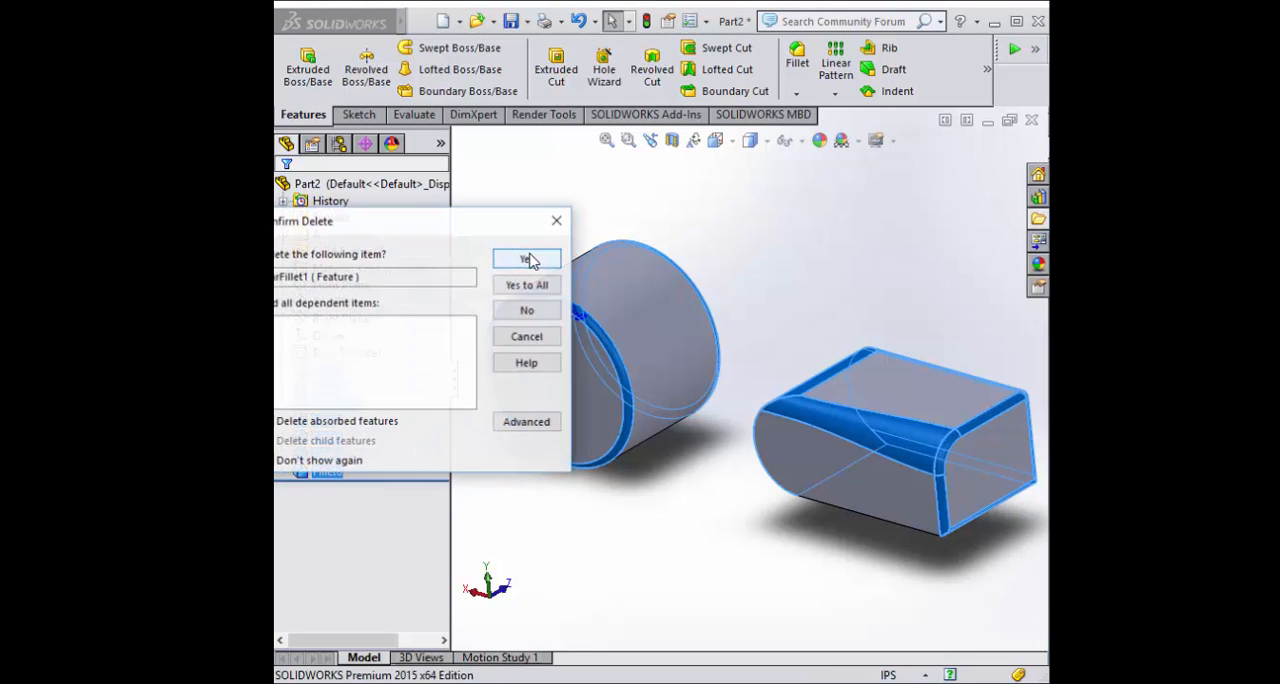
{"action": "left_click", "coordinate": [527, 285]}
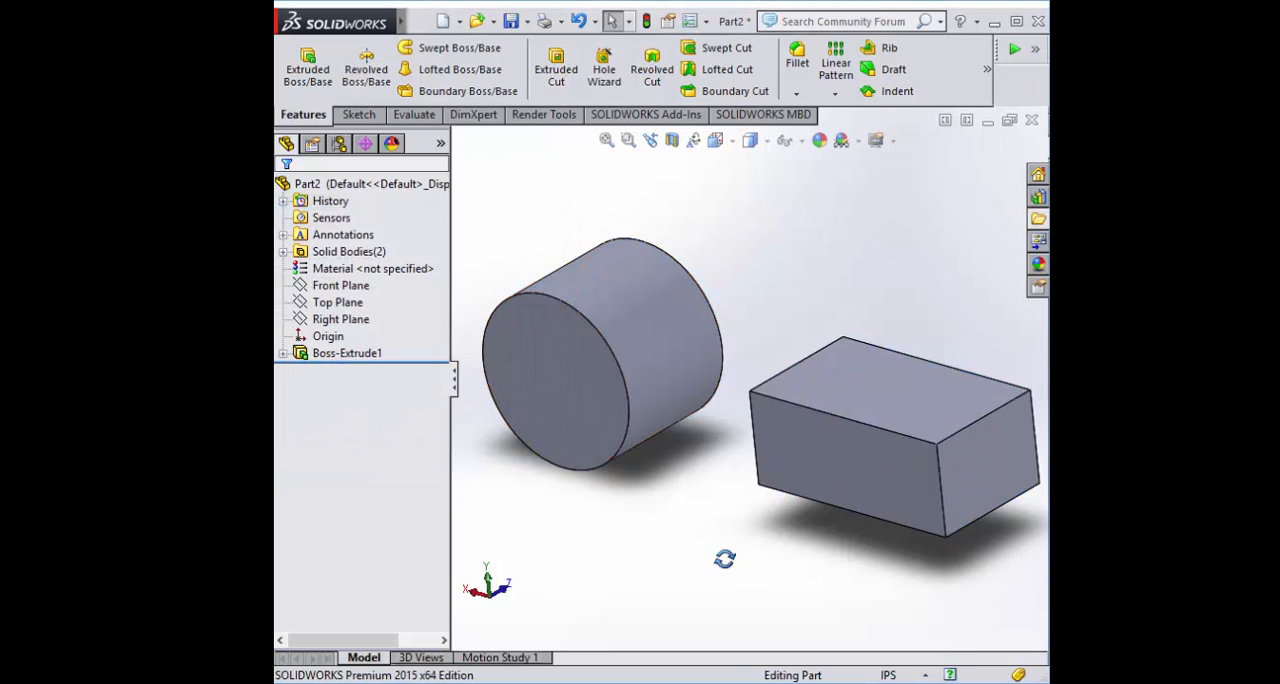
Start a chamfer with the angle distance type and review its distance and angle settings
{"action": "scroll", "coordinate": [740, 556], "scroll_direction": "down", "scroll_amount": 2}
{"action": "scroll", "coordinate": [734, 294], "scroll_direction": "up", "scroll_amount": 2}
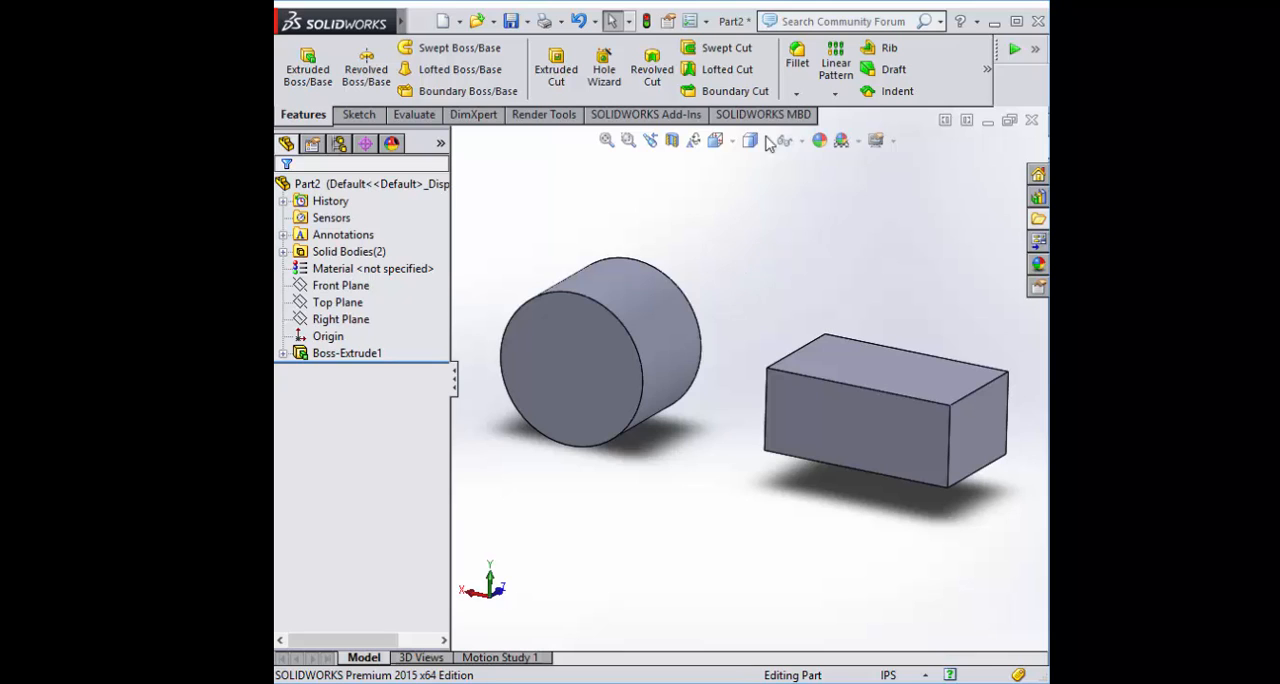
{"action": "left_click", "coordinate": [796, 93]}
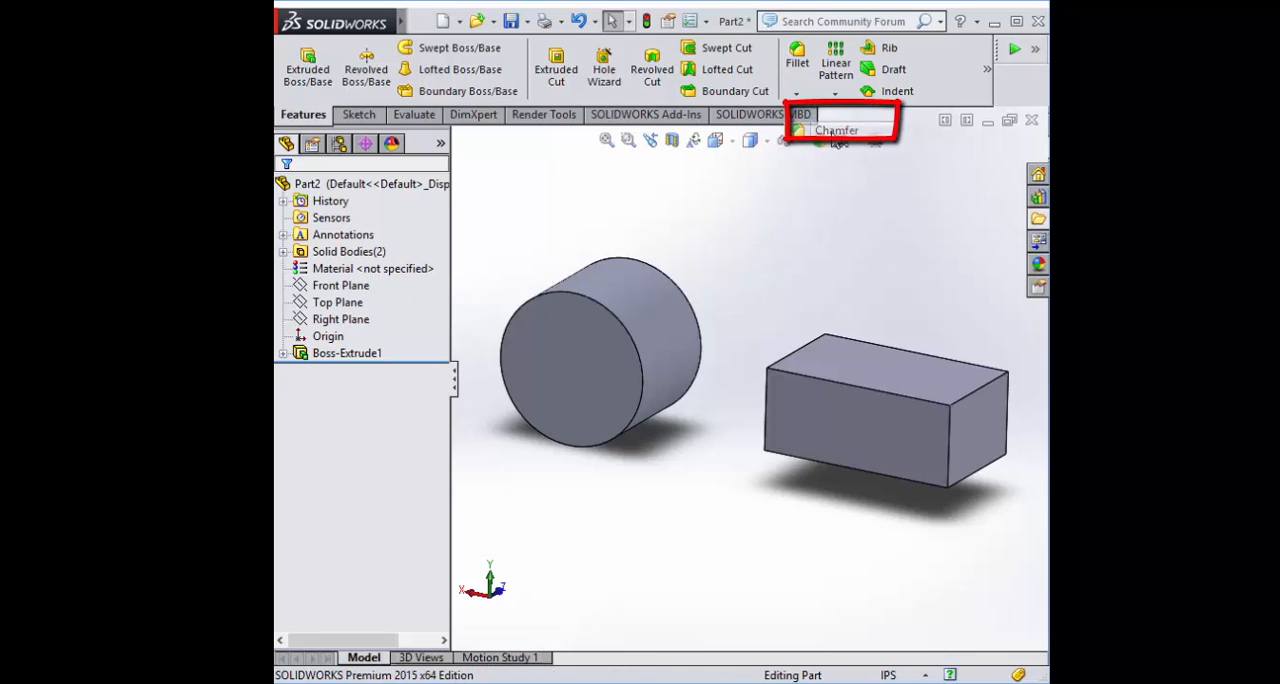
{"action": "left_click", "coordinate": [835, 132]}
{"action": "mouse_move", "coordinate": [704, 318]}
{"action": "middle_mouse_down"}
{"action": "mouse_move", "coordinate": [720, 277]}
{"action": "mouse_move", "coordinate": [703, 337]}
{"action": "middle_mouse_up"}
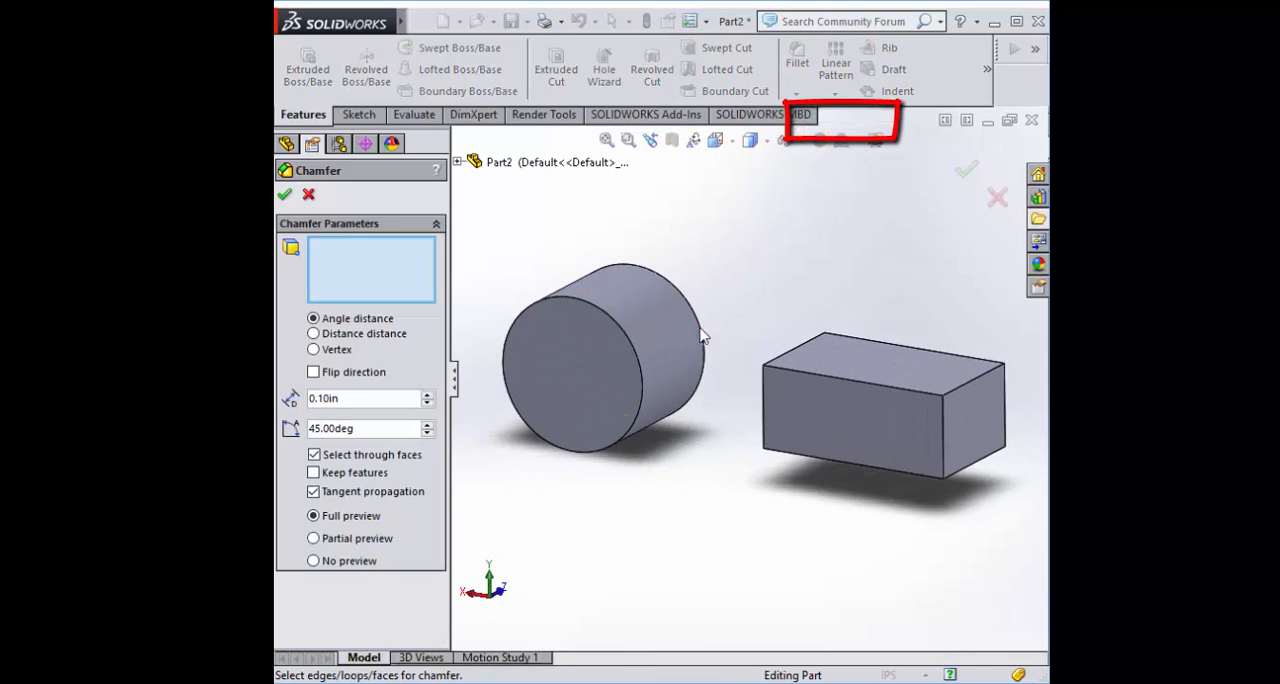
{"action": "scroll", "coordinate": [666, 314], "scroll_direction": "down", "scroll_amount": 2}
{"action": "scroll", "coordinate": [754, 309], "scroll_direction": "up", "scroll_amount": 3}
{"action": "scroll", "coordinate": [809, 352], "scroll_direction": "down", "scroll_amount": 3}
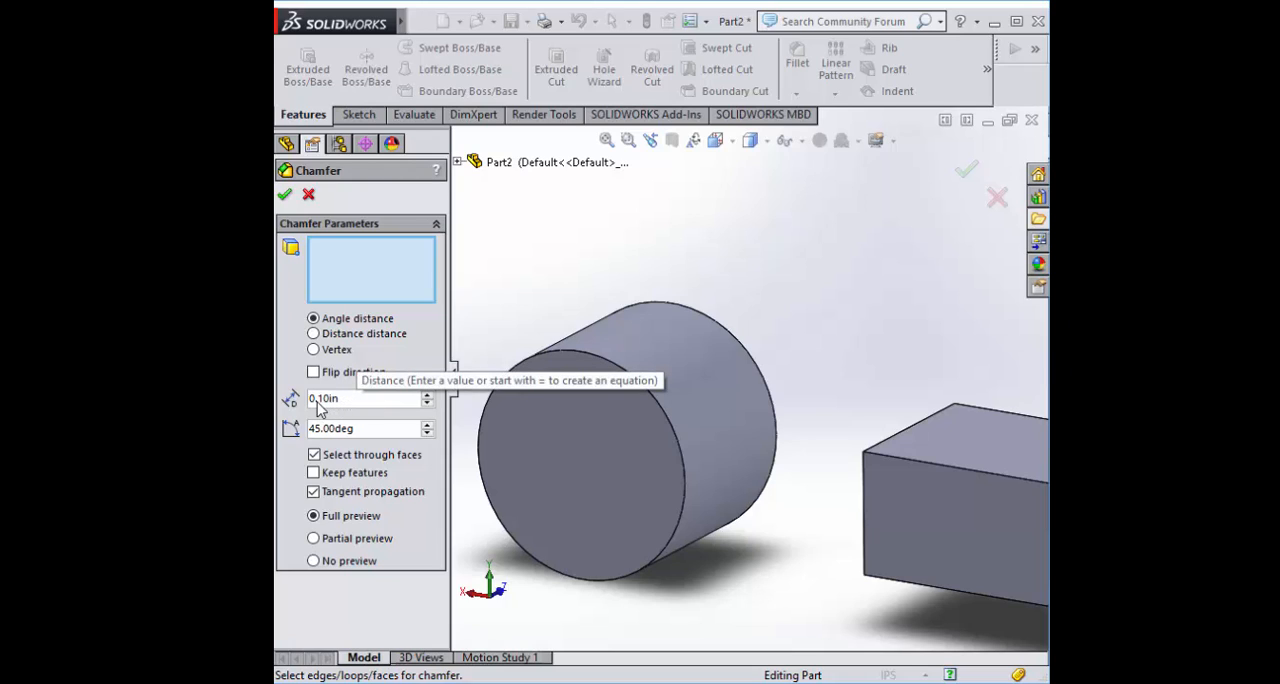
Select the block's top face for the angle distance chamfer at 0.1 in and 45 degrees
{"action": "middle_click_drag", "start_coordinate": [543, 260], "coordinate": [505, 165]}
{"action": "key", "text": "space"}
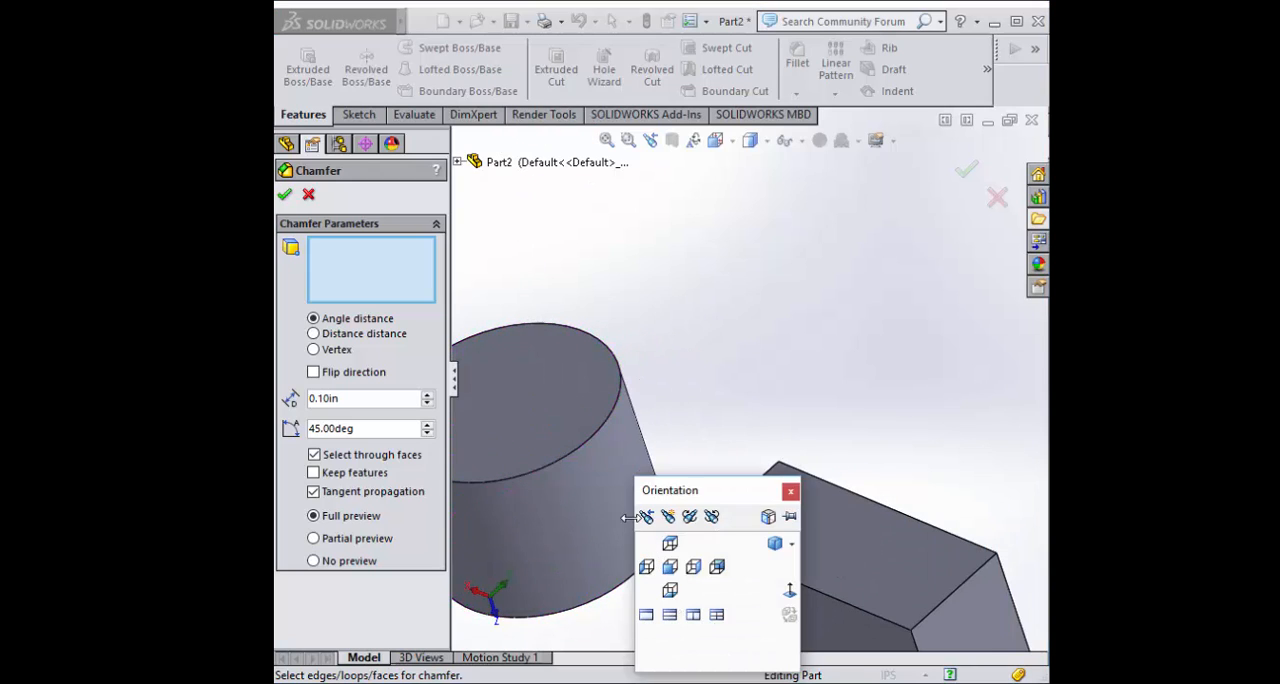
{"action": "left_click", "coordinate": [694, 567]}
{"action": "key", "text": "space"}
{"action": "key", "text": "Escape"}
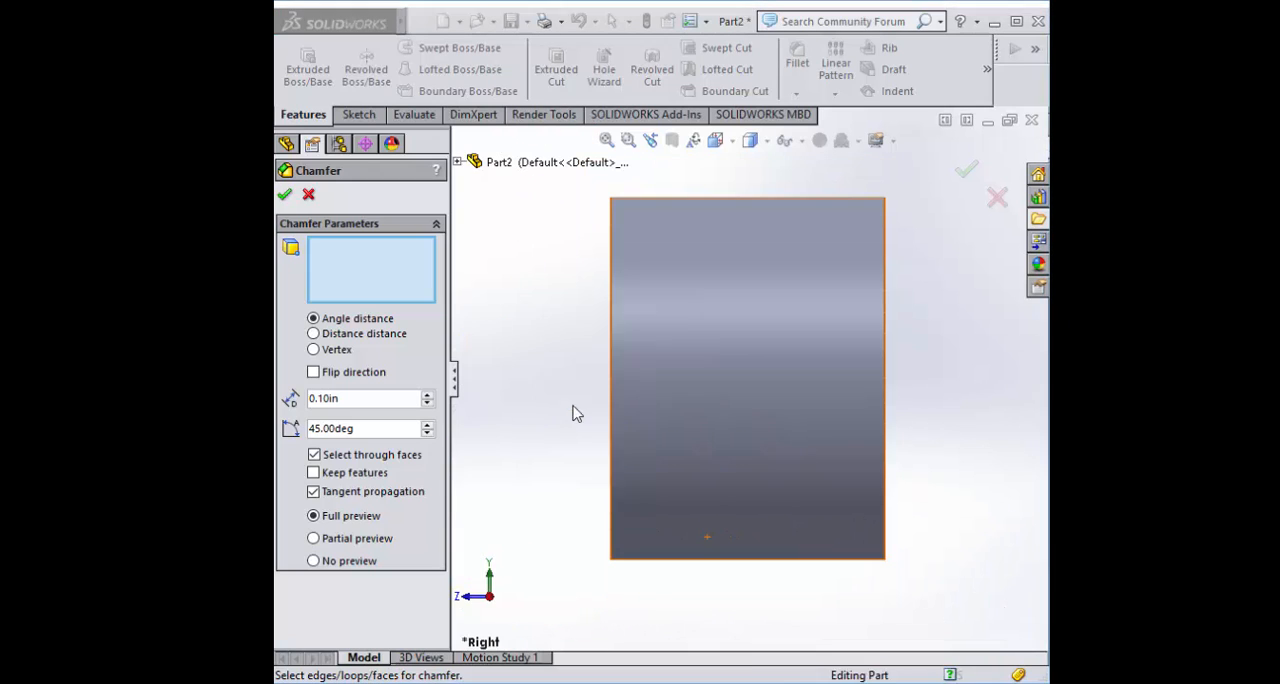
{"action": "left_click", "coordinate": [573, 406]}
{"action": "scroll", "coordinate": [634, 335], "scroll_direction": "down", "scroll_amount": 5}
{"action": "scroll", "coordinate": [634, 335], "scroll_direction": "up", "scroll_amount": 2}
{"action": "scroll", "coordinate": [686, 334], "scroll_direction": "down", "scroll_amount": 4}
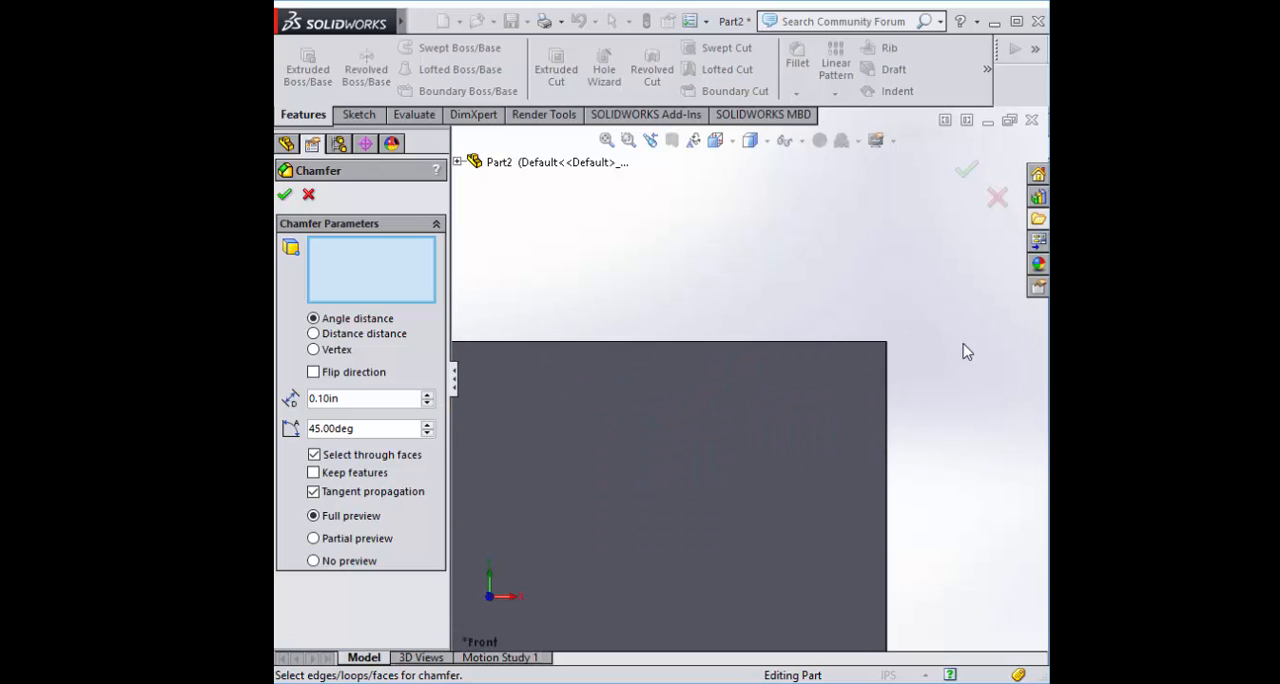
{"action": "middle_click_drag", "start_coordinate": [963, 344], "coordinate": [852, 346]}
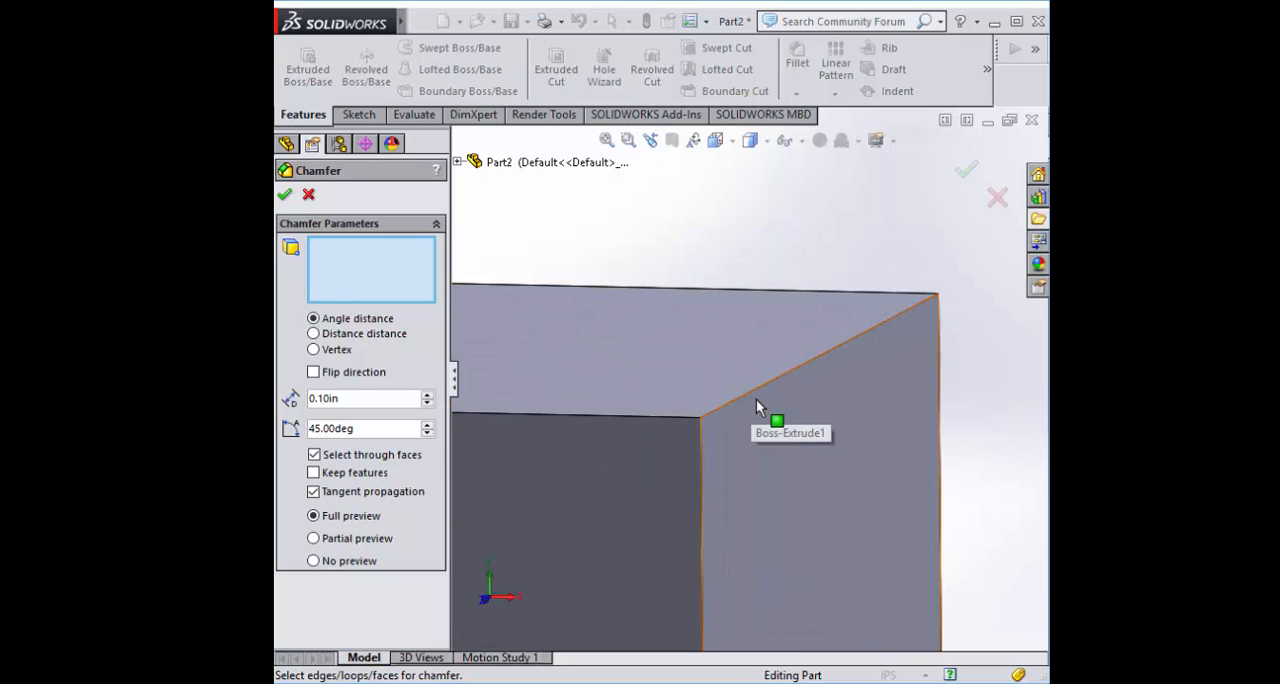
{"action": "left_click", "coordinate": [724, 366]}
{"action": "scroll", "coordinate": [713, 390], "scroll_direction": "up", "scroll_amount": 4}
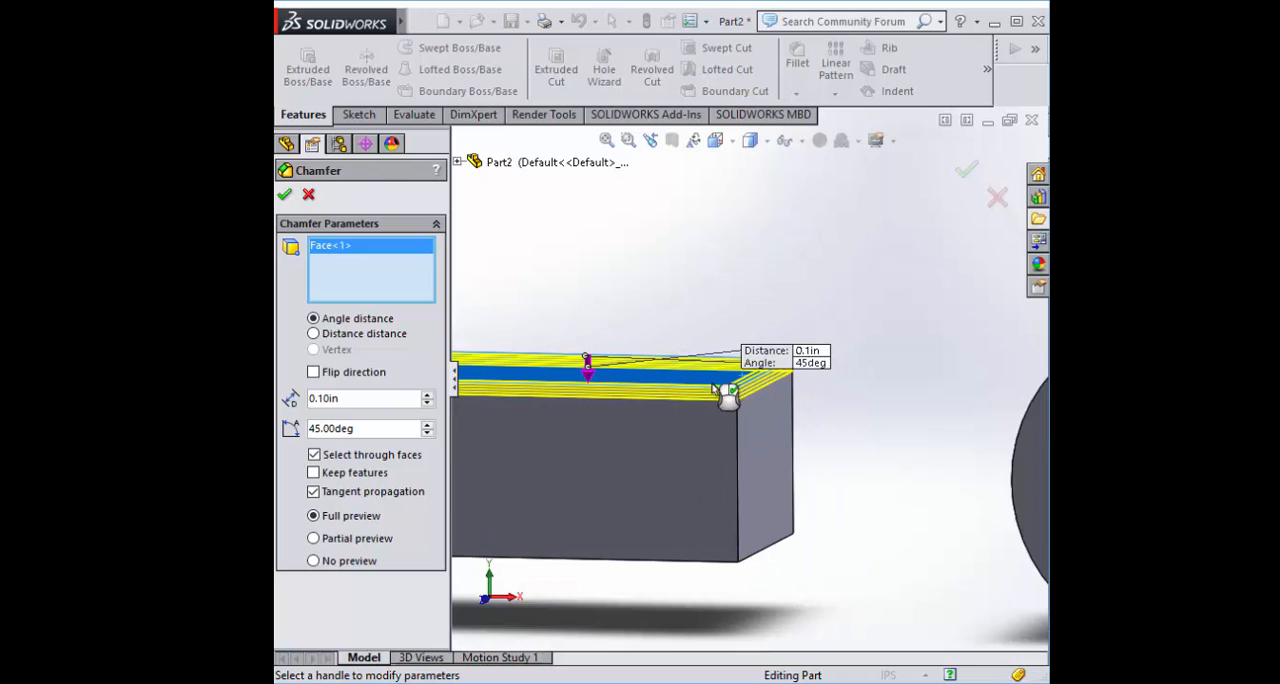
Examine the chamfer preview around the block's top face and at its +X corner
{"action": "middle_click_drag", "start_coordinate": [606, 325], "coordinate": [613, 441]}
{"action": "scroll", "coordinate": [613, 441], "scroll_direction": "up", "scroll_amount": 3}
{"action": "scroll", "coordinate": [619, 363], "scroll_direction": "down", "scroll_amount": 5}
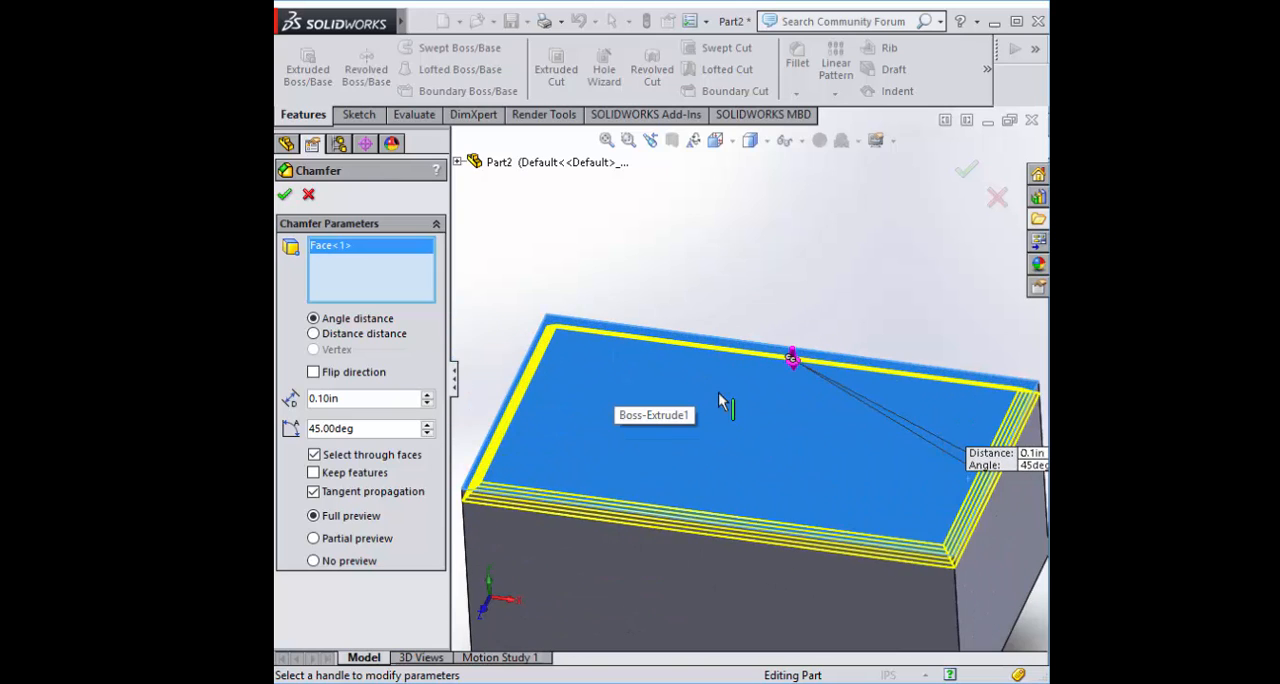
{"action": "scroll", "coordinate": [702, 456], "scroll_direction": "up", "scroll_amount": 2}
{"action": "scroll", "coordinate": [565, 462], "scroll_direction": "down", "scroll_amount": 1}
{"action": "middle_click_drag", "start_coordinate": [559, 482], "coordinate": [543, 426]}
{"action": "scroll", "coordinate": [694, 431], "scroll_direction": "down", "scroll_amount": 4}
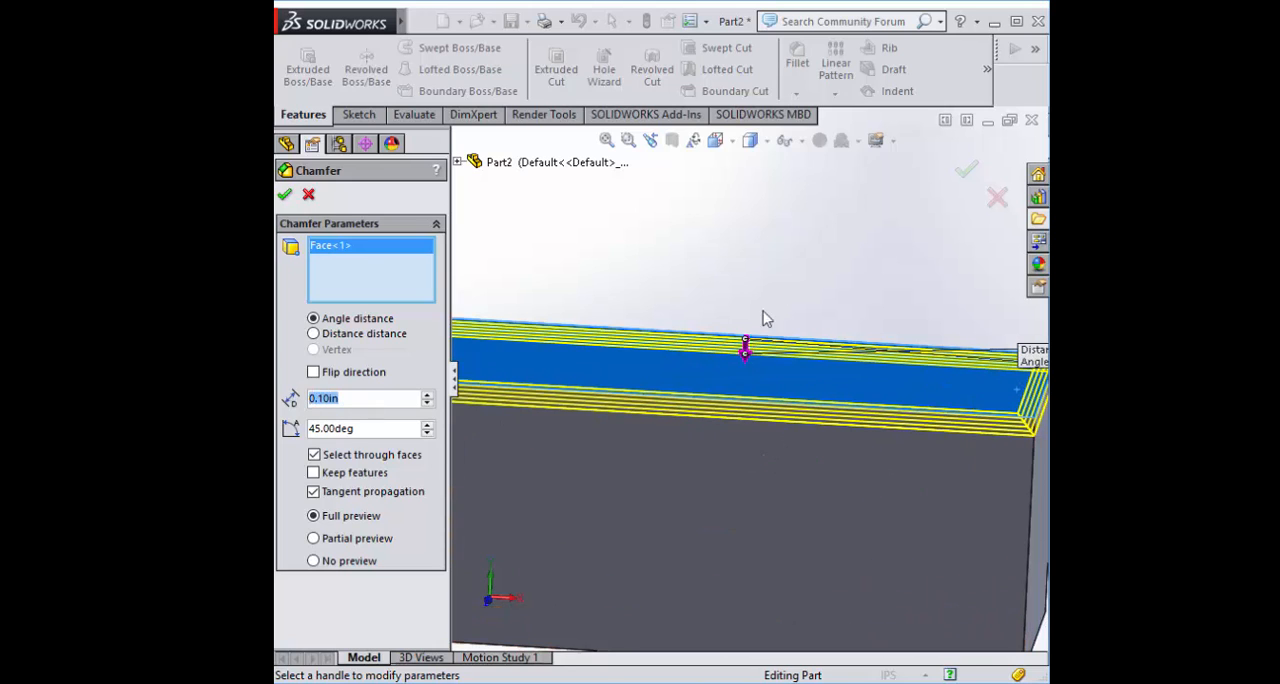
{"action": "mouse_move", "coordinate": [820, 268]}
{"action": "middle_mouse_down"}
{"action": "mouse_move", "coordinate": [818, 250]}
{"action": "mouse_move", "coordinate": [845, 264]}
{"action": "middle_mouse_up"}
{"action": "scroll", "coordinate": [852, 270], "scroll_direction": "up", "scroll_amount": 4}
{"action": "scroll", "coordinate": [938, 440], "scroll_direction": "down", "scroll_amount": 4}
{"action": "middle_click_drag", "start_coordinate": [926, 512], "coordinate": [835, 340]}
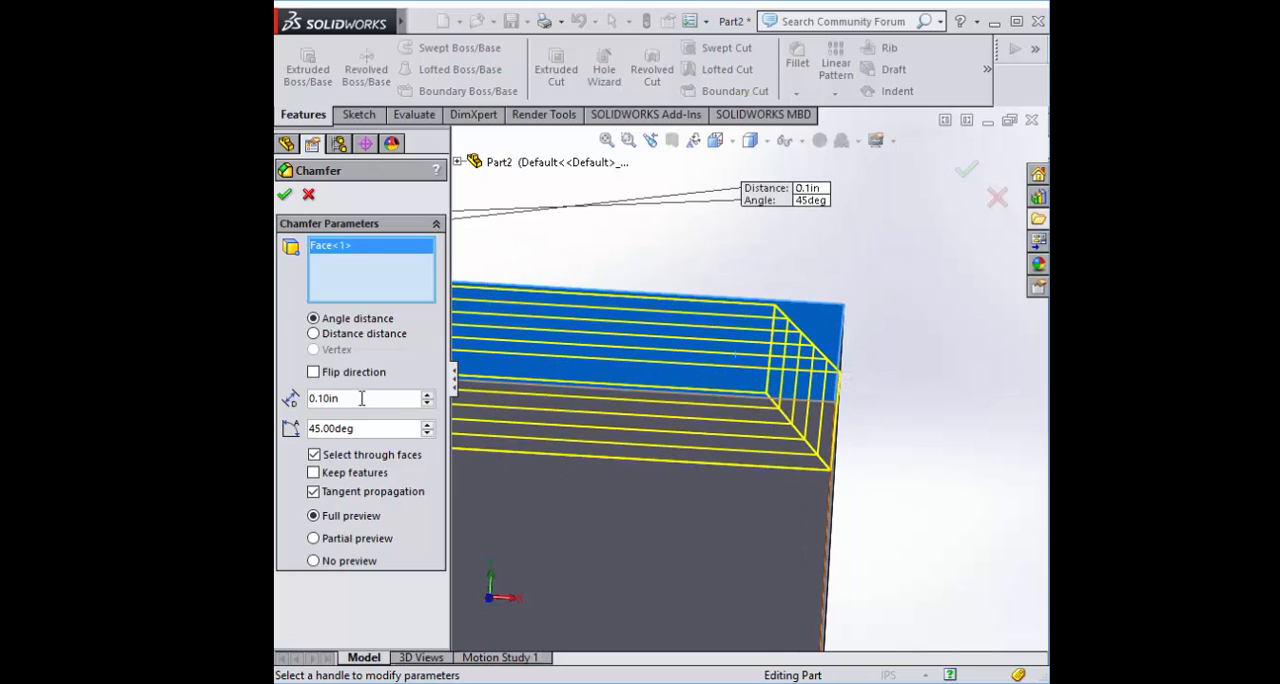
Try chamfer distances of 0.2 in and 0.3 in on the top face, and set the distance back to 0.1 in
{"action": "type", "text": "0.2"}
{"action": "key", "text": "Return"}
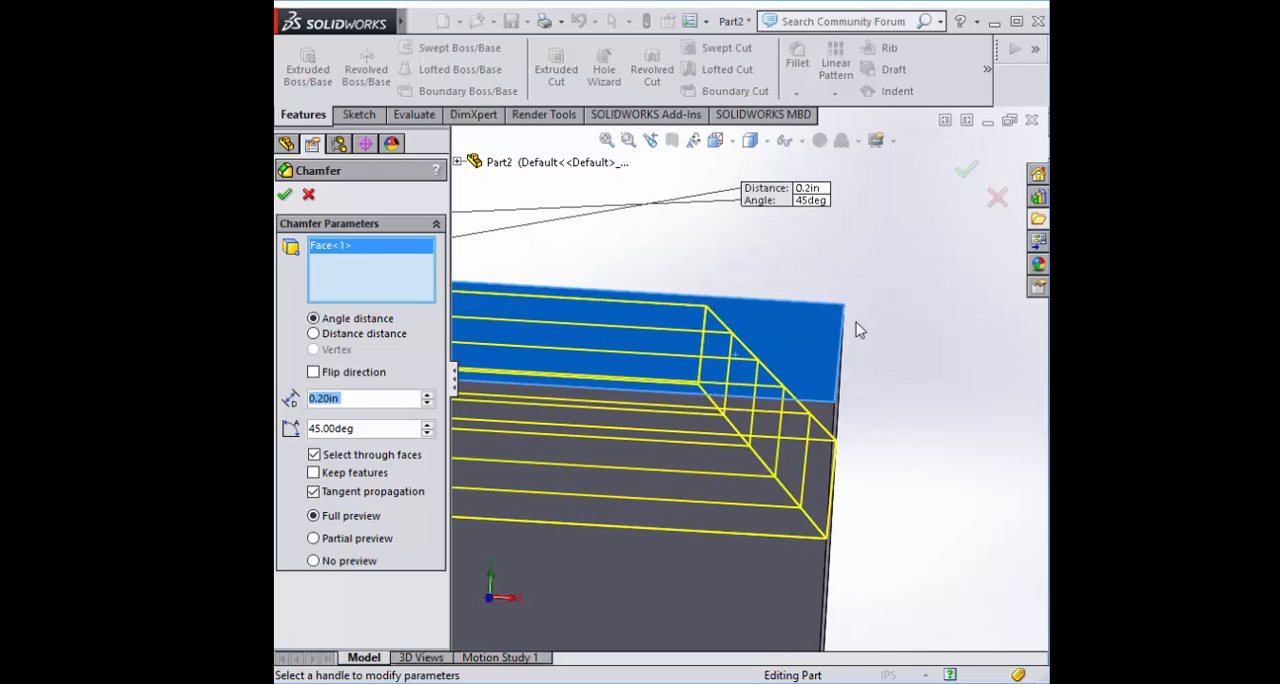
{"action": "middle_click_drag", "start_coordinate": [856, 326], "coordinate": [880, 482]}
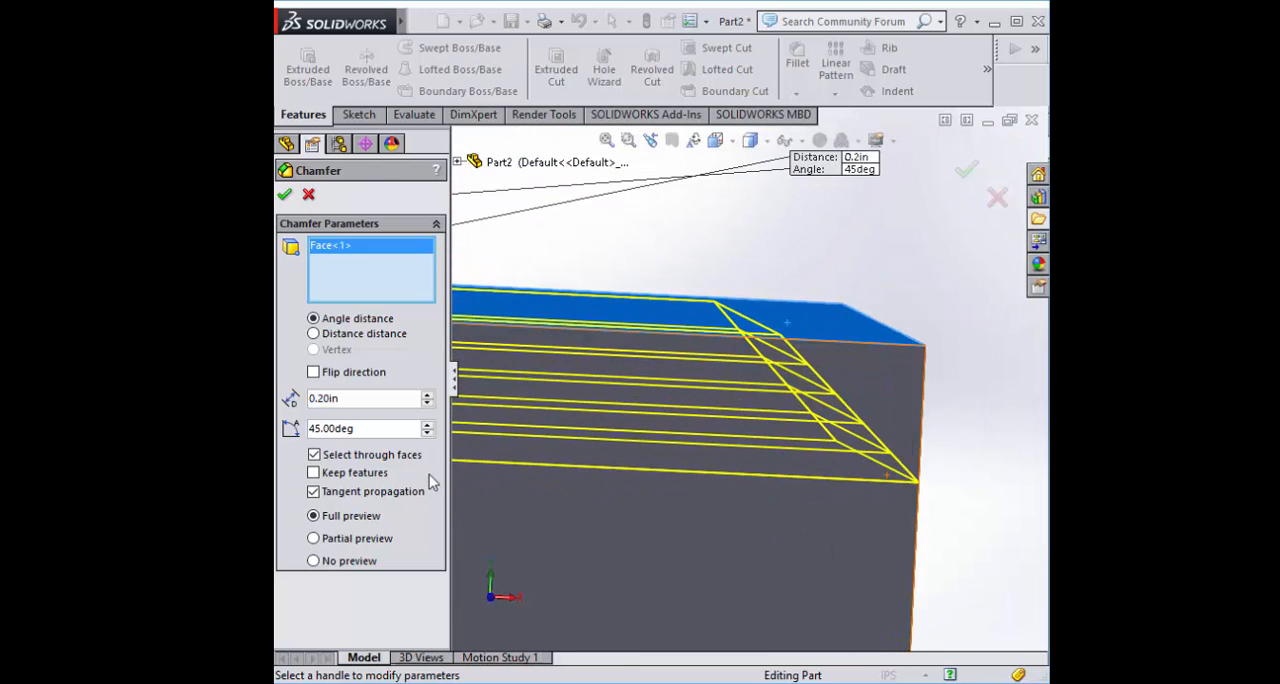
{"action": "type", "text": "0.3"}
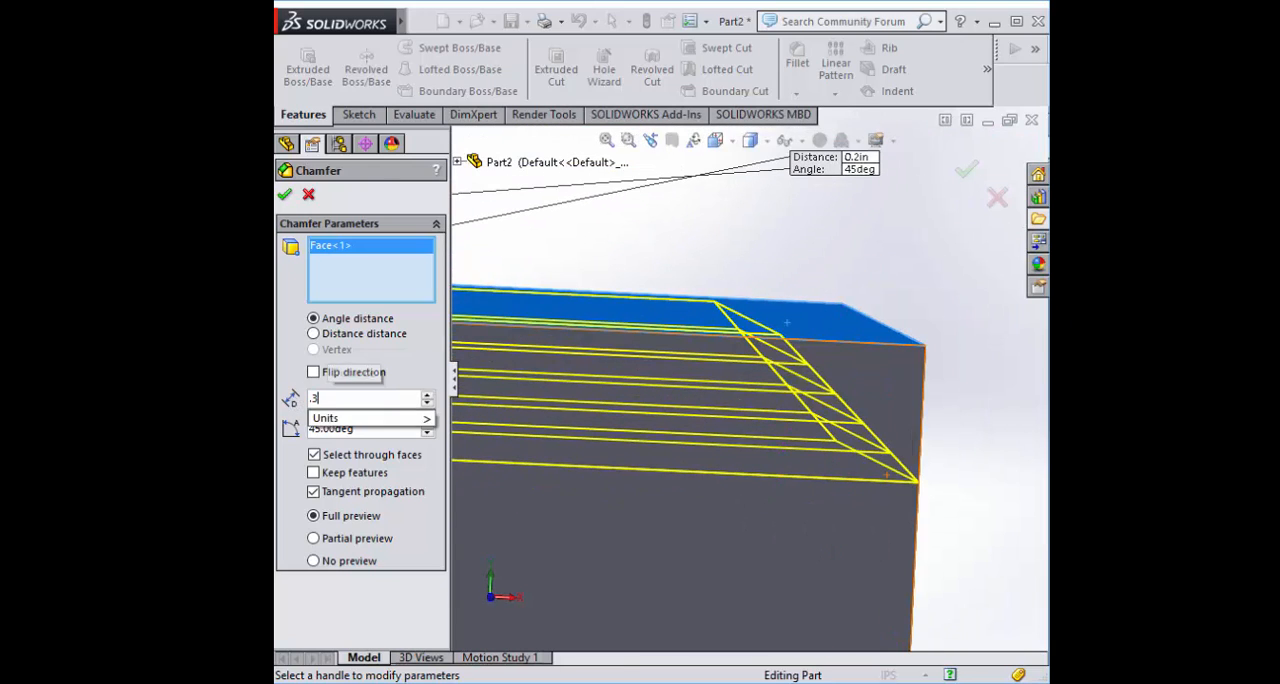
{"action": "key", "text": "Return"}
{"action": "type", "text": "0.1"}
{"action": "key", "text": "Return"}
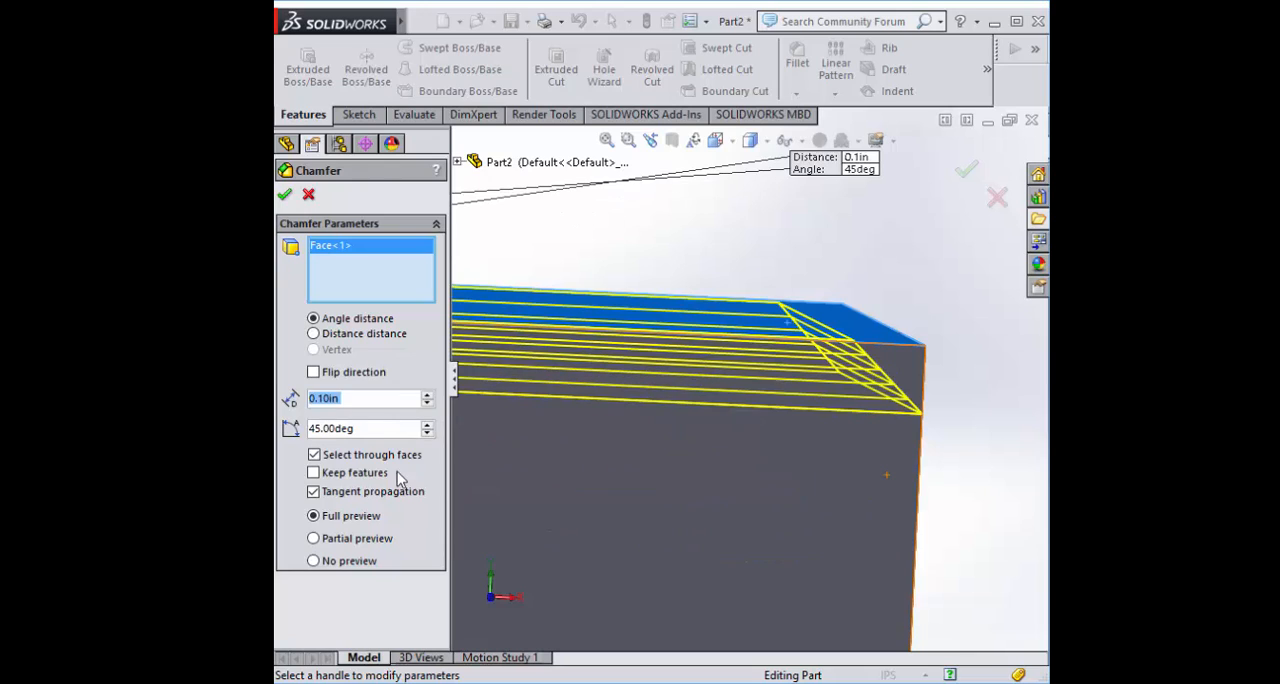
Try chamfer angles of 60, 80 and 30 degrees on the block's top face
{"action": "key", "text": "Tab"}
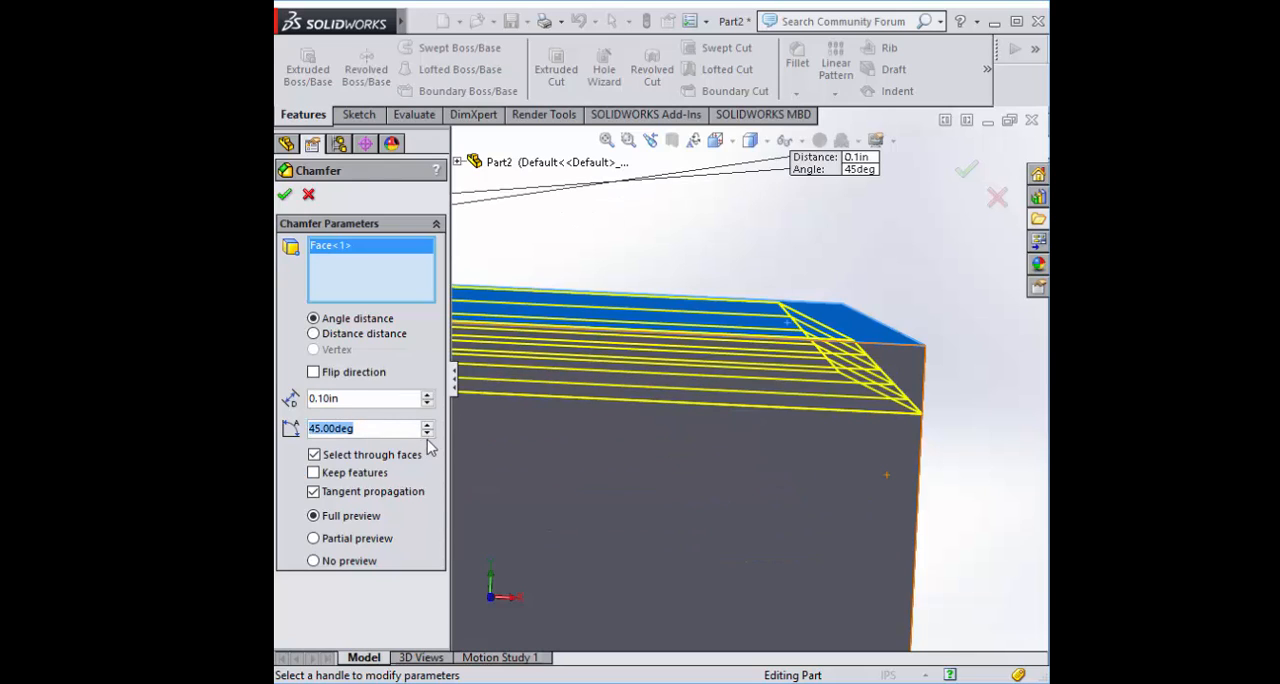
{"action": "type", "text": "60"}
{"action": "key", "text": "Return"}
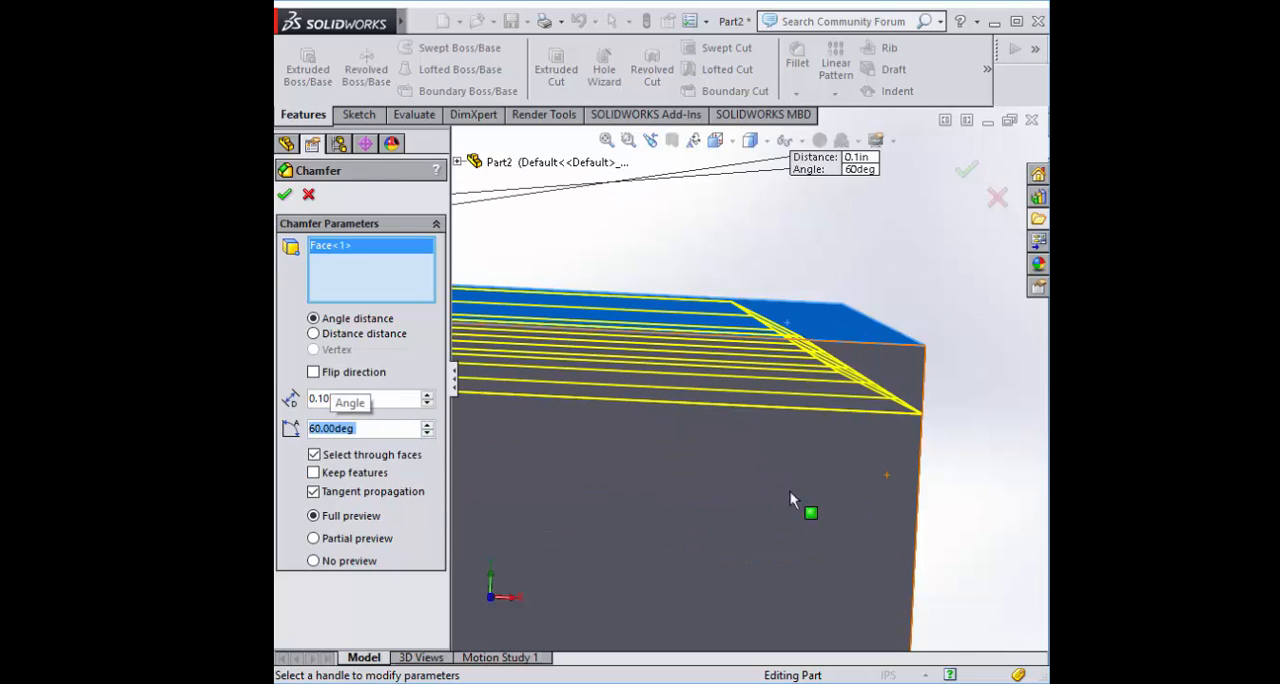
{"action": "mouse_move", "coordinate": [989, 487]}
{"action": "middle_mouse_down"}
{"action": "mouse_move", "coordinate": [997, 498]}
{"action": "mouse_move", "coordinate": [989, 490]}
{"action": "middle_mouse_up"}
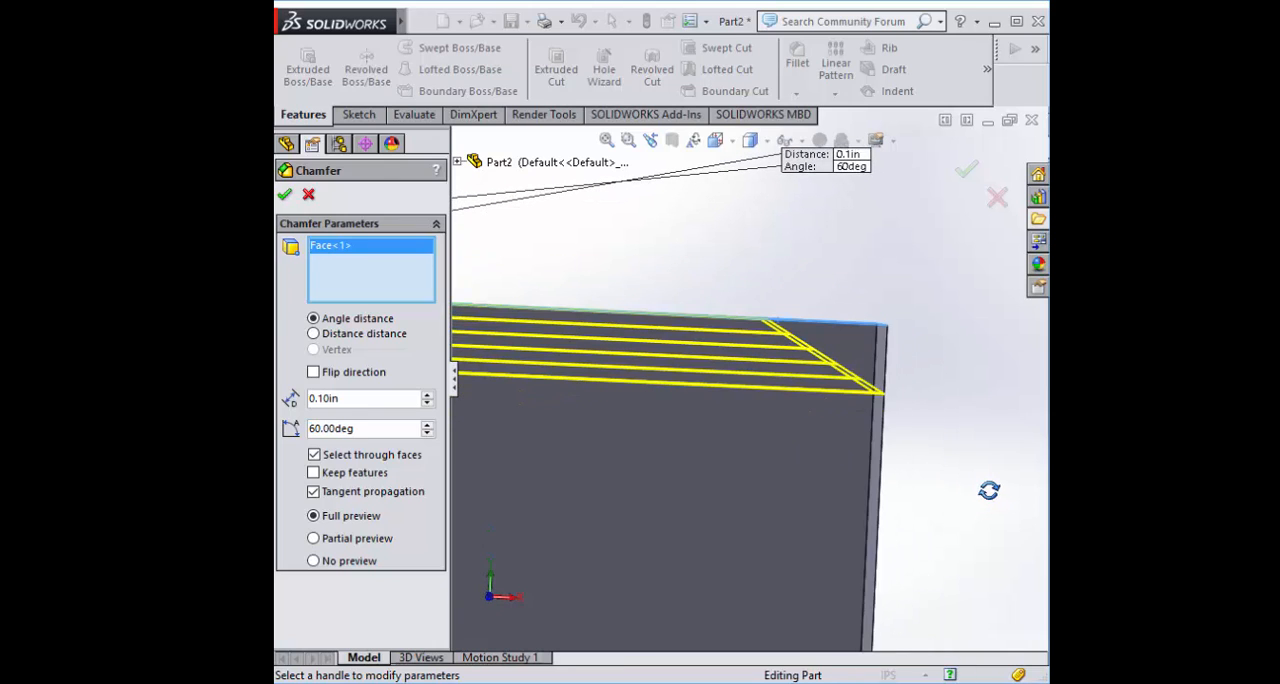
{"action": "left_click_drag", "start_coordinate": [382, 434], "coordinate": [303, 416]}
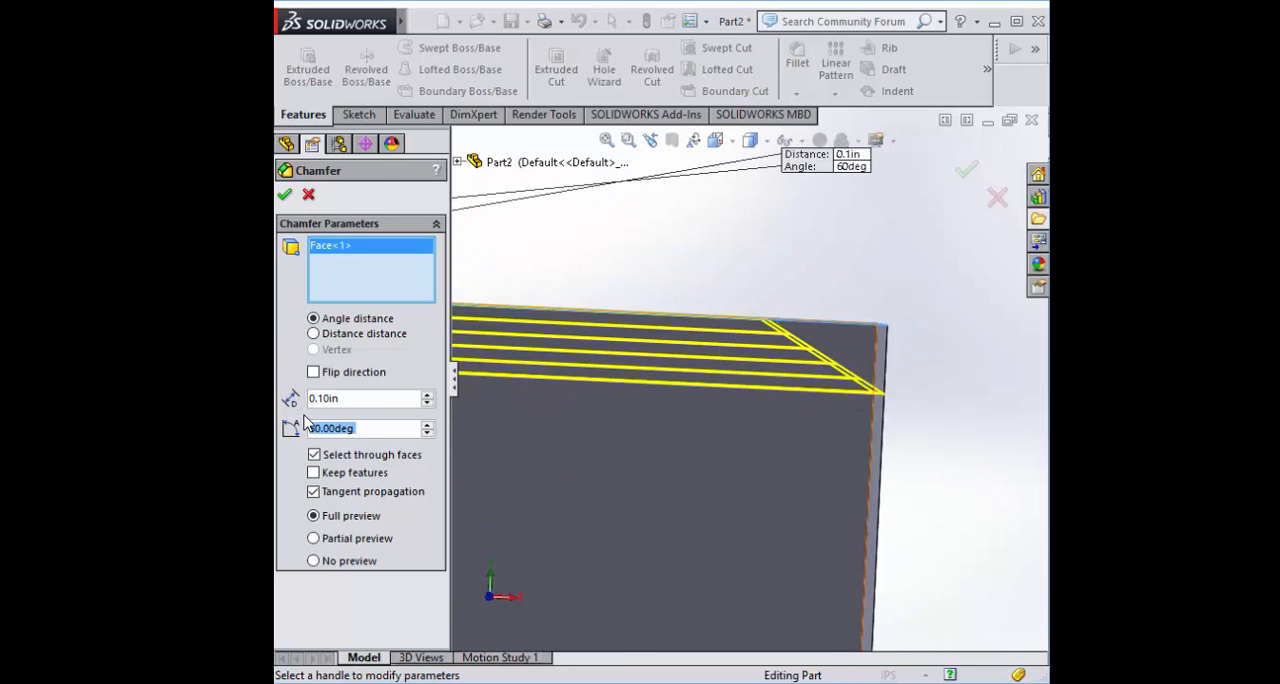
{"action": "type", "text": "80"}
{"action": "key", "text": "Return"}
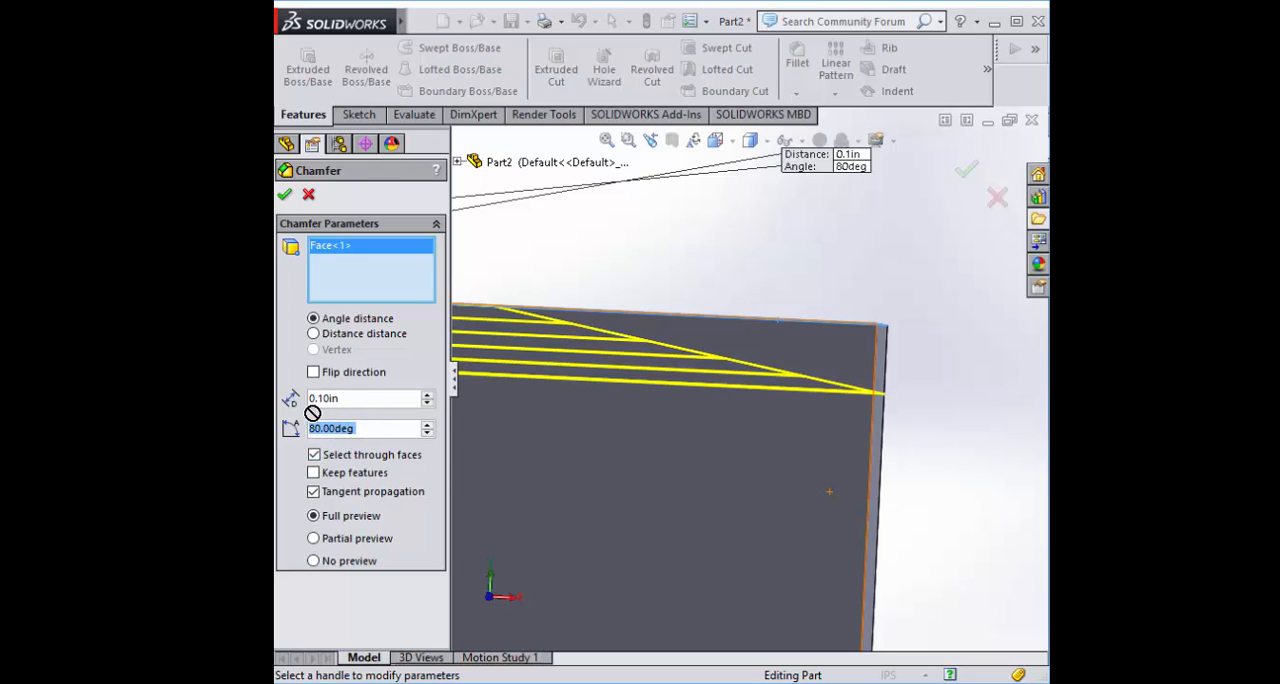
{"action": "type", "text": "30"}
{"action": "key", "text": "Return"}
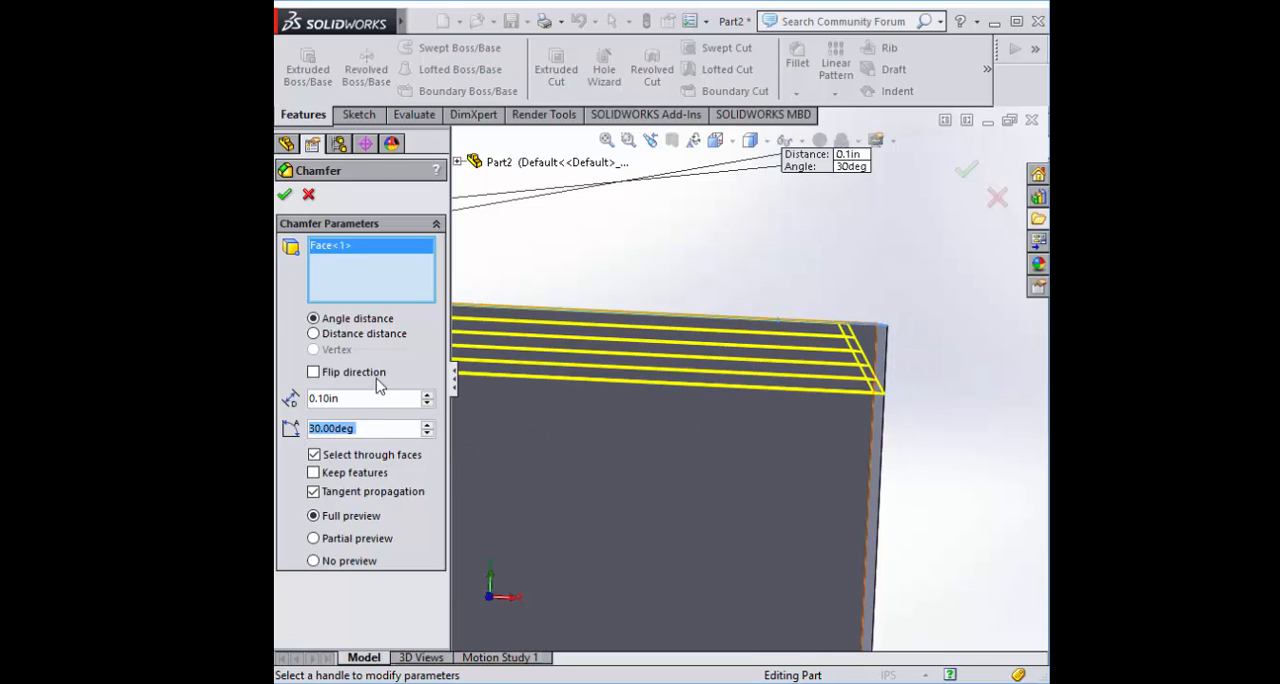
Replace the top face in the chamfer selection with the block's top edge on its +X side
{"action": "middle_click_drag", "start_coordinate": [668, 256], "coordinate": [667, 263]}
{"action": "left_click", "coordinate": [667, 263]}
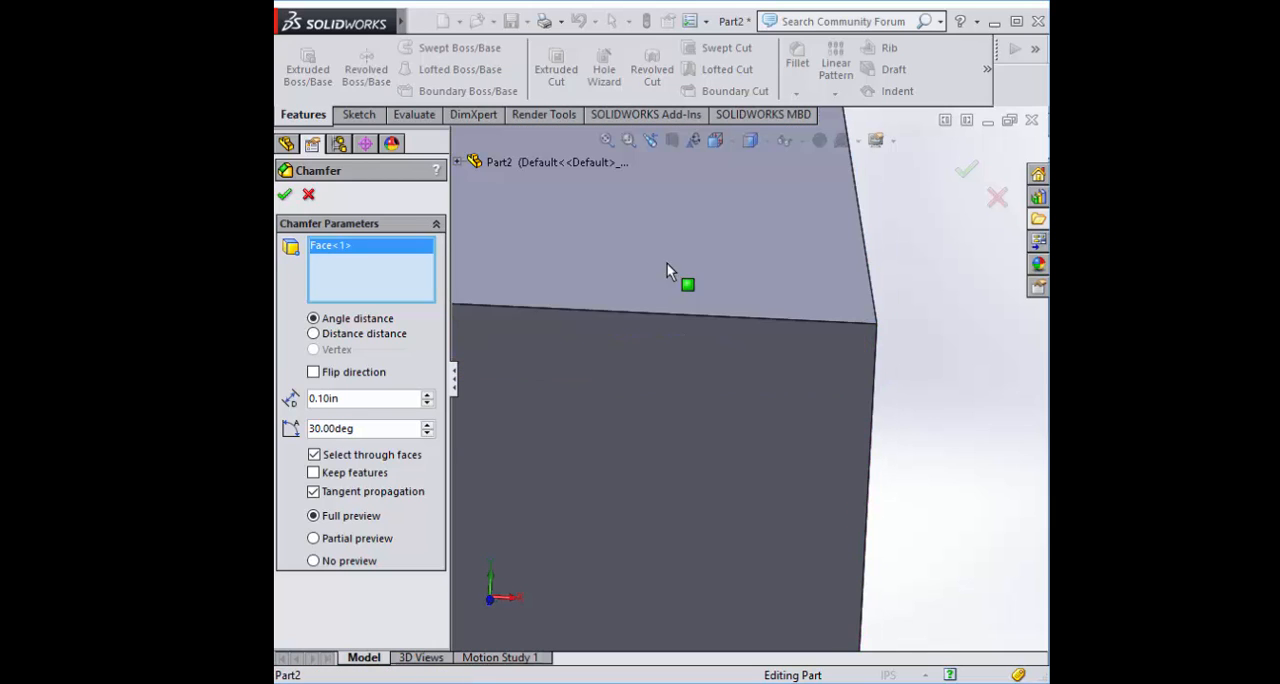
{"action": "left_click", "coordinate": [873, 277]}
{"action": "middle_click_drag", "start_coordinate": [873, 277], "coordinate": [880, 312]}
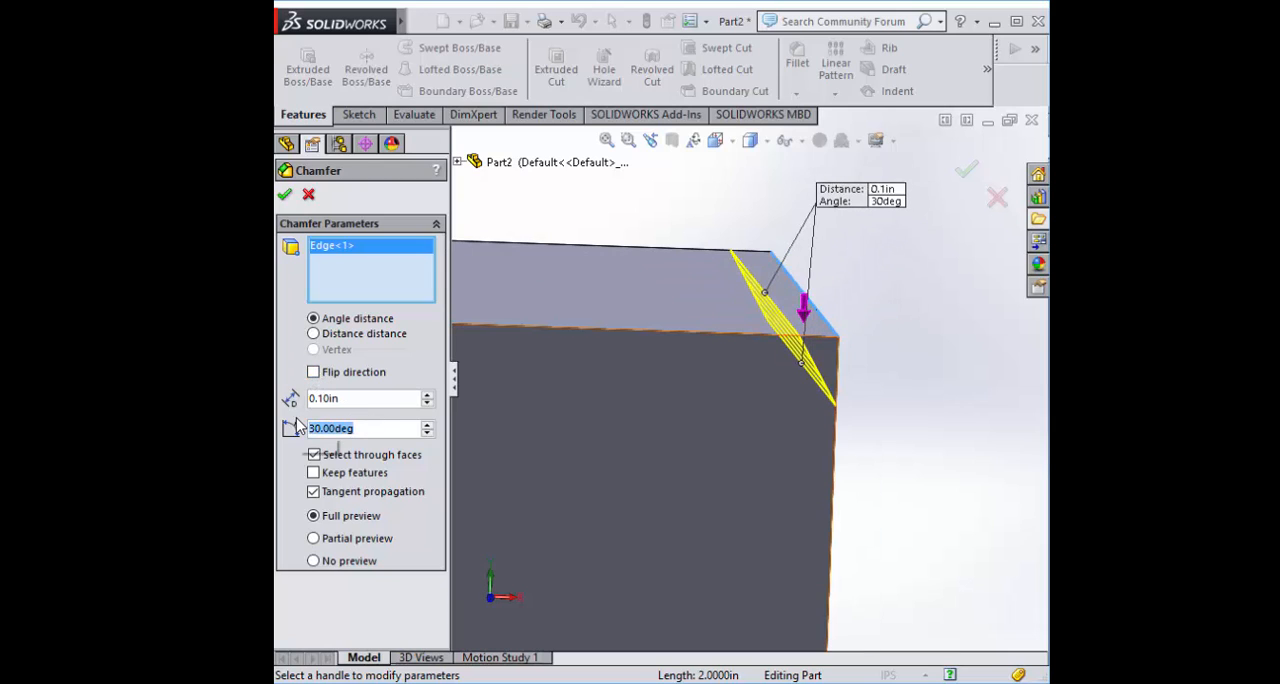
Set the edge chamfer's angle to 60 degrees and compare the preview with and without the flipped direction
{"action": "type", "text": "60"}
{"action": "middle_click_drag", "start_coordinate": [974, 420], "coordinate": [968, 413]}
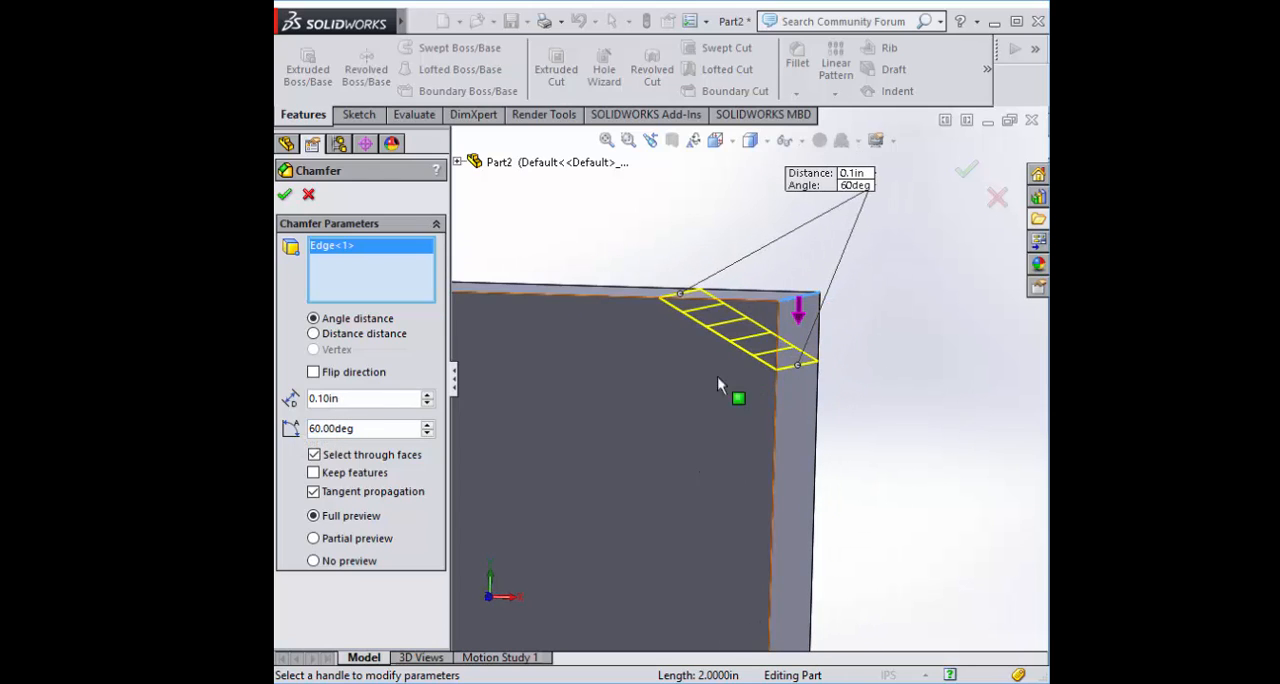
{"action": "left_click", "coordinate": [313, 373]}
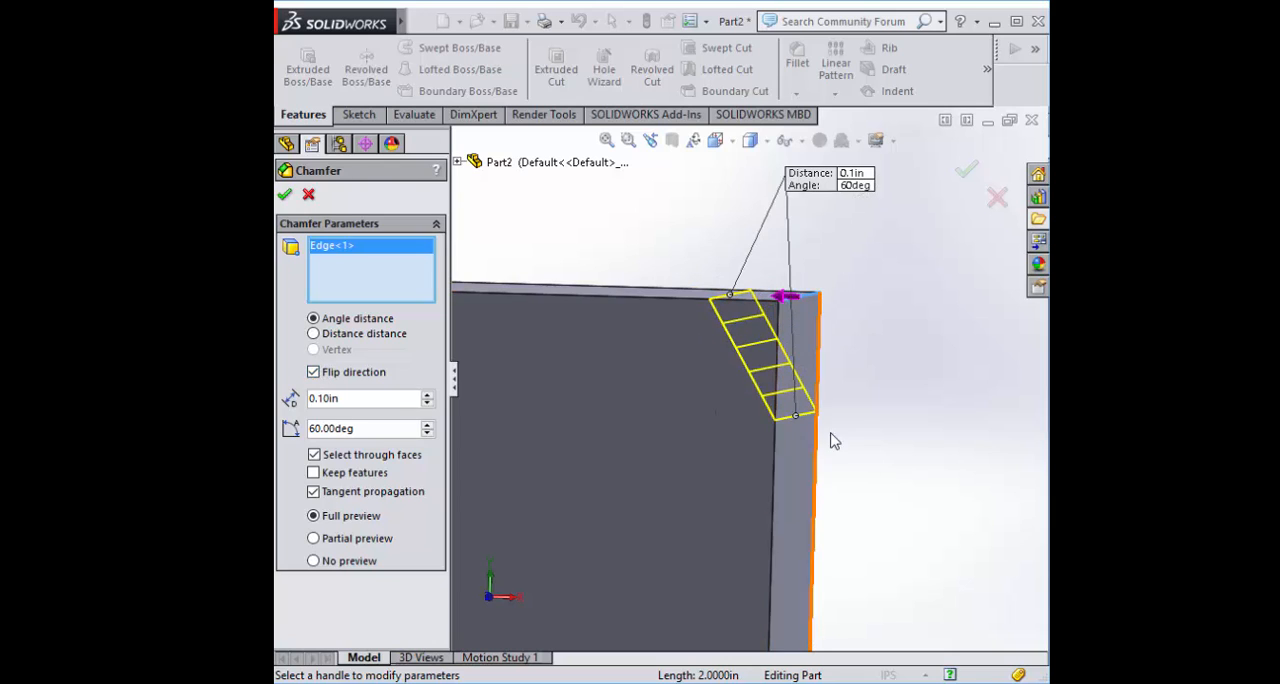
{"action": "left_click", "coordinate": [313, 373]}
{"action": "left_click", "coordinate": [313, 373]}
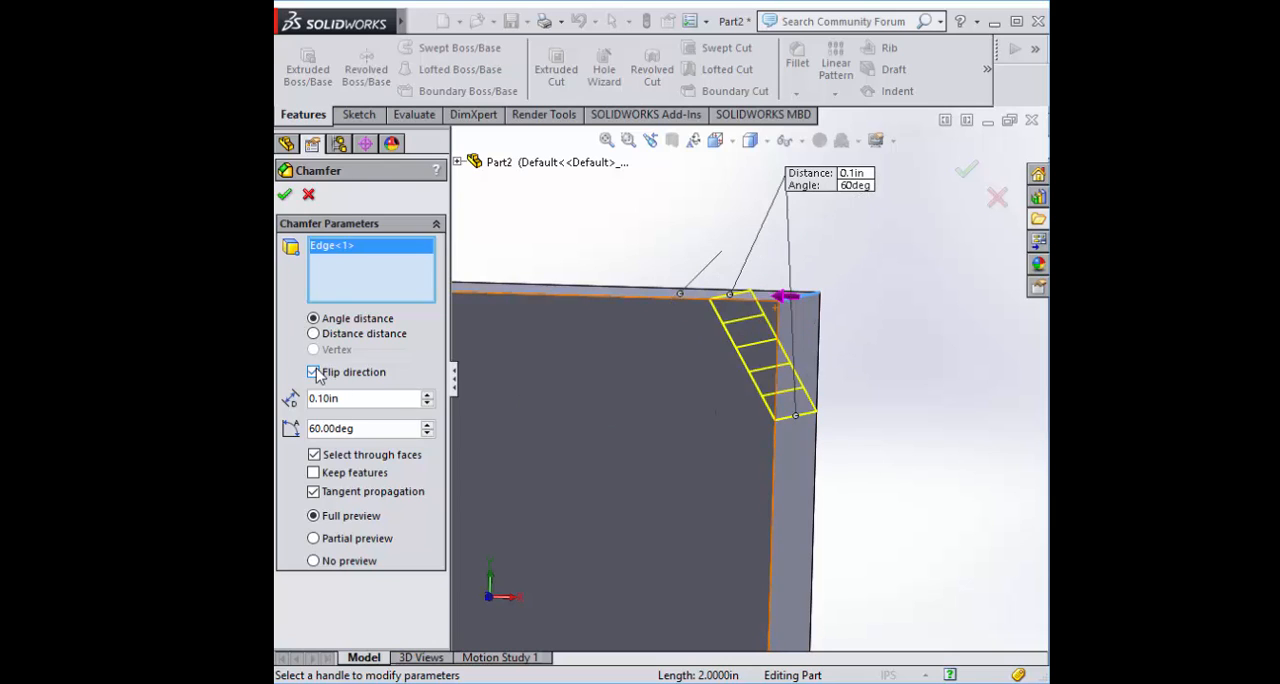
Change the edge chamfer to the distance distance type and set its second distance to 0.5 in
{"action": "left_click", "coordinate": [316, 338]}
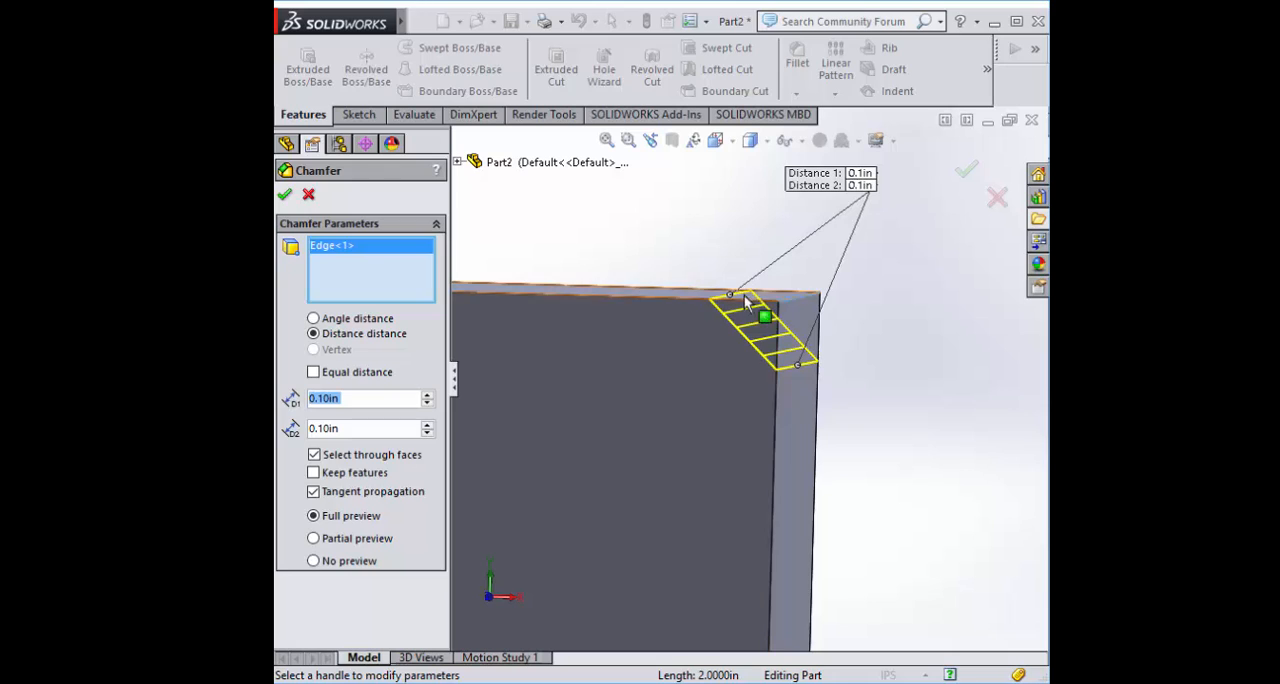
{"action": "key", "text": "Tab"}
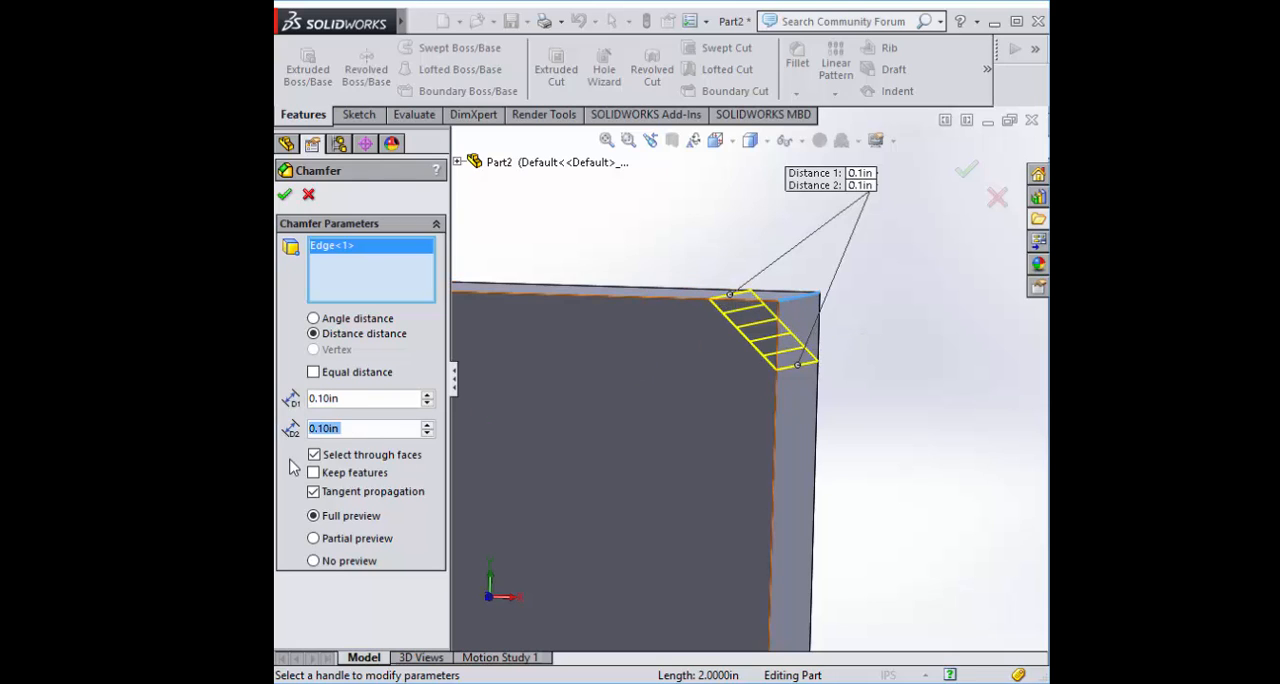
{"action": "type", "text": "0.5"}
{"action": "key", "text": "Return"}
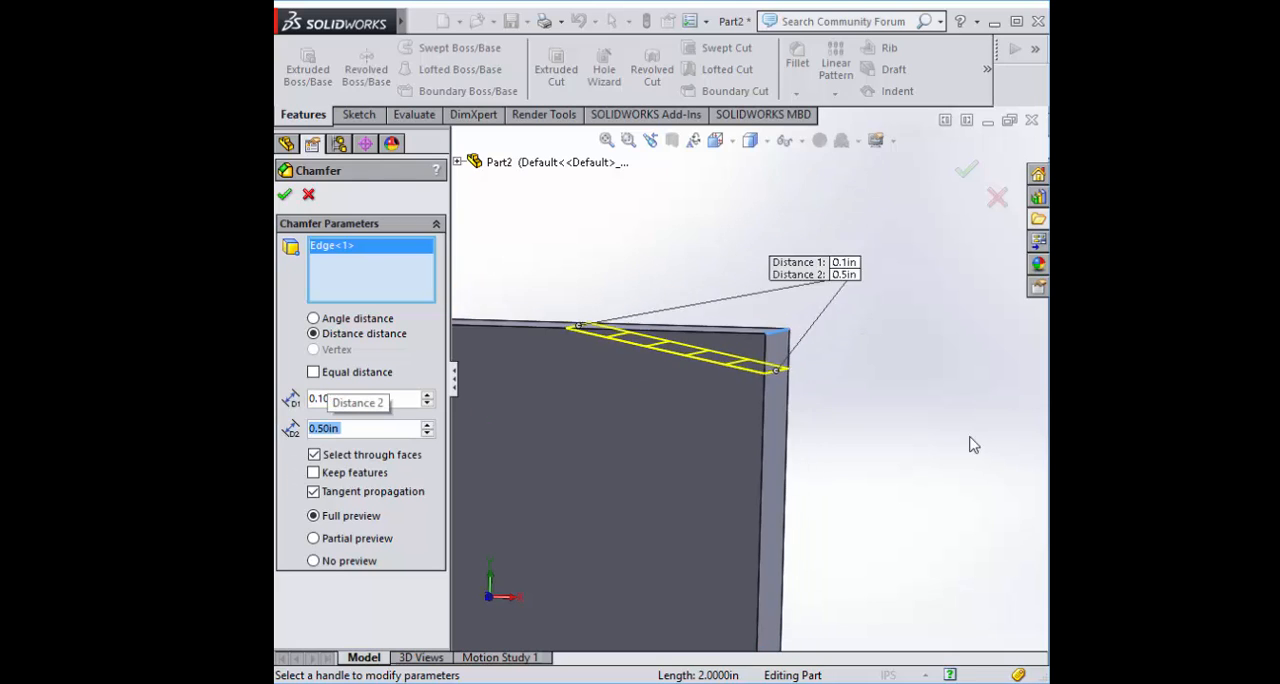
{"action": "scroll", "coordinate": [668, 327], "scroll_direction": "up", "scroll_amount": 2}
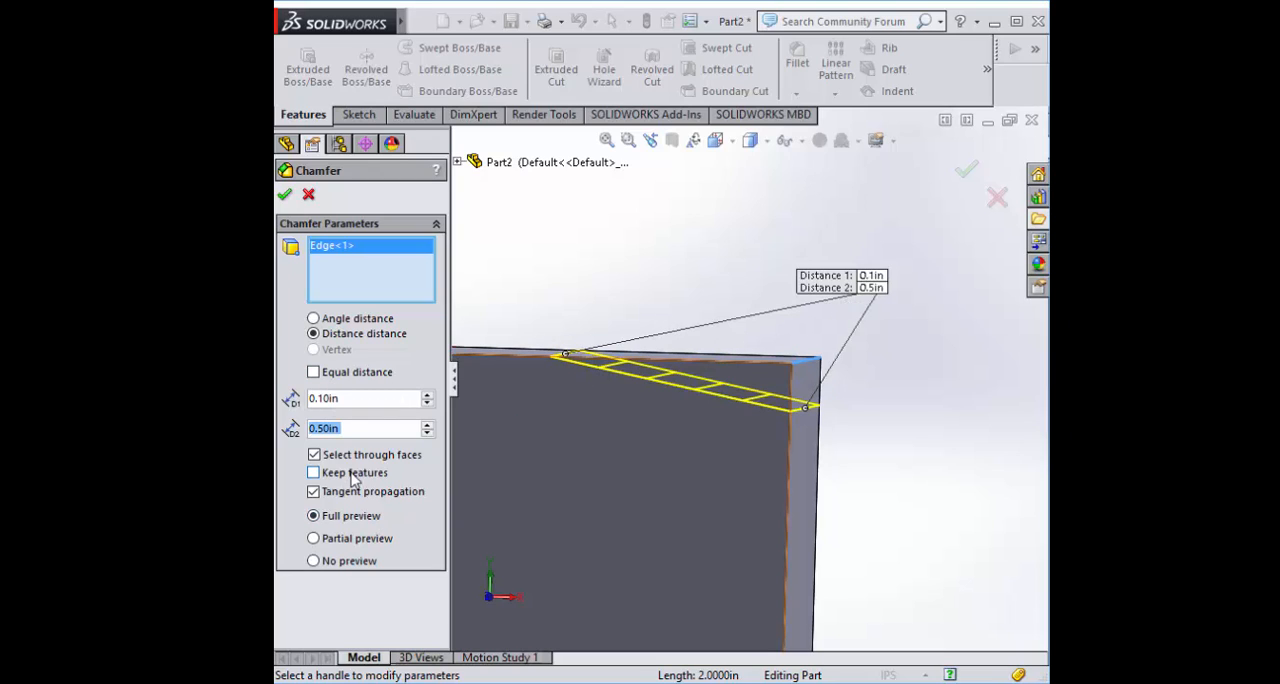
Try an equal distance of 0.2 in, and accept the edge chamfer with separate distances of 0.1 in and 0.5 in
{"action": "left_click", "coordinate": [314, 374]}
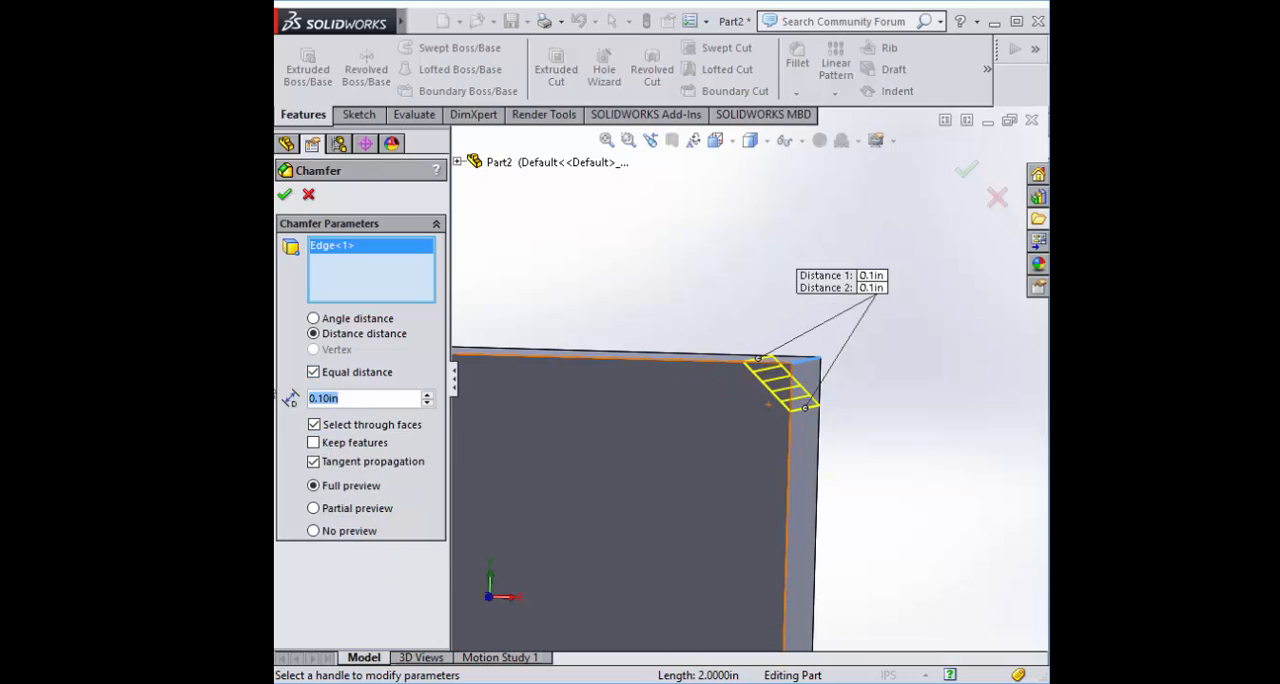
{"action": "type", "text": "0.2"}
{"action": "key", "text": "Return"}
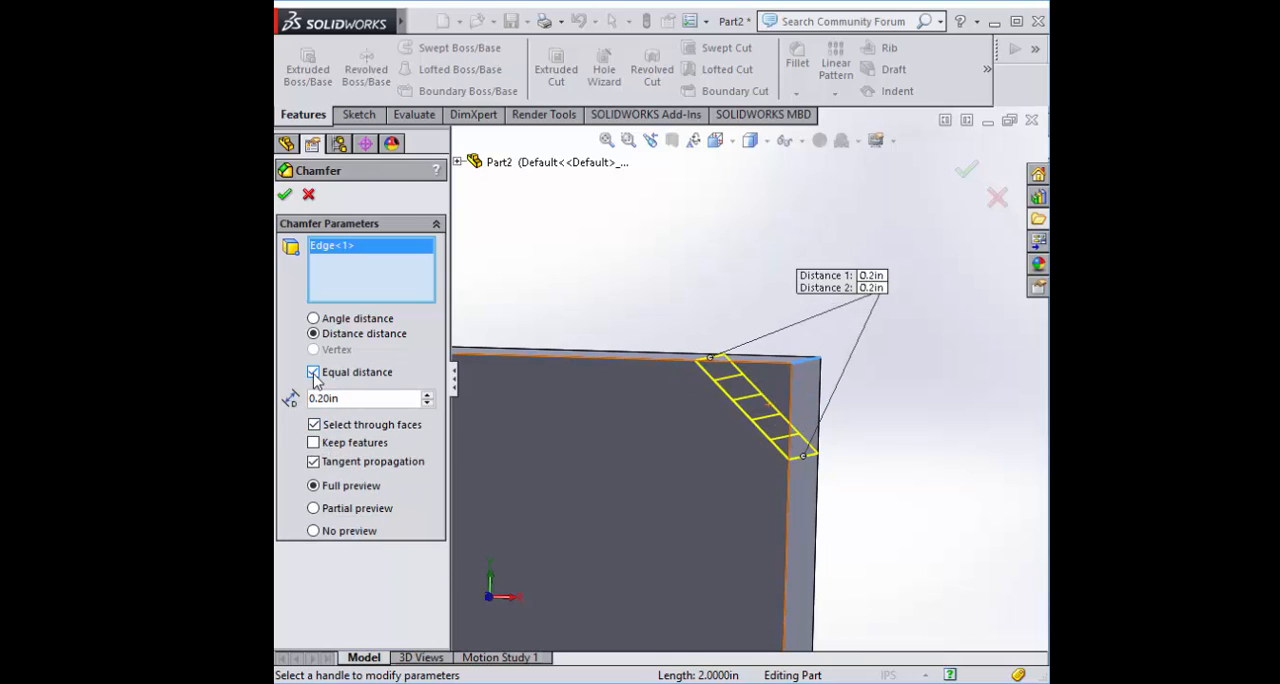
{"action": "left_click", "coordinate": [314, 373]}
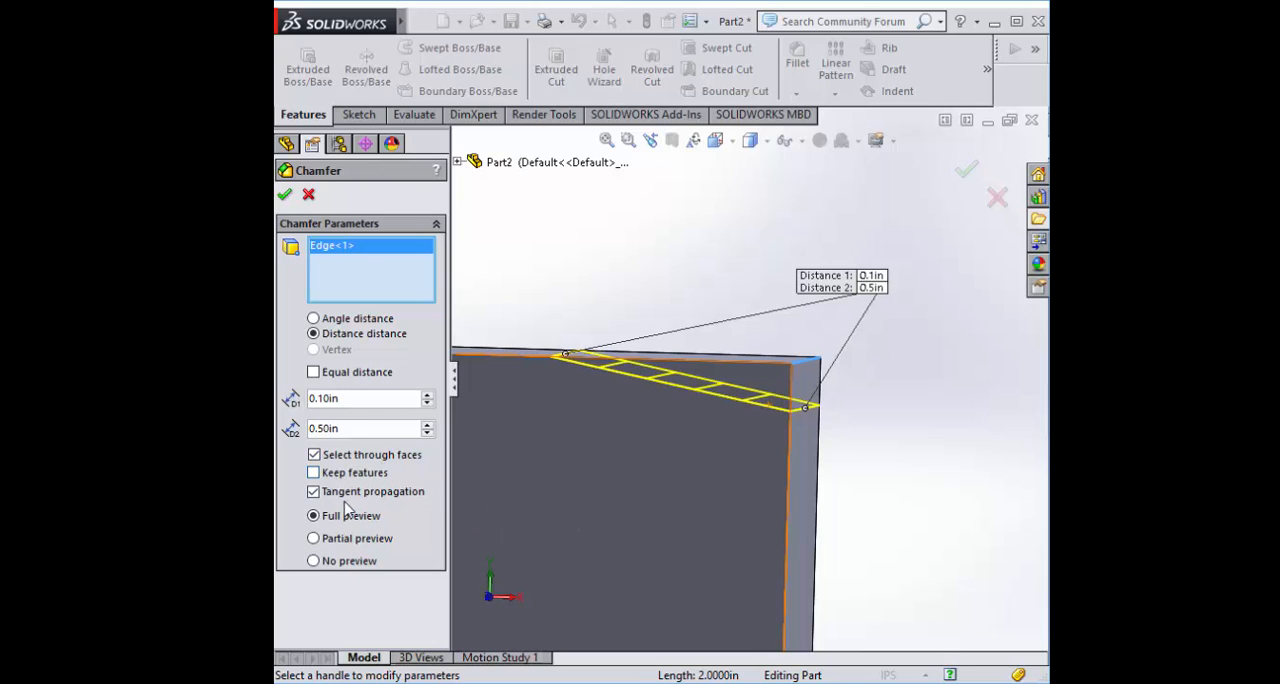
{"action": "left_click", "coordinate": [285, 196]}
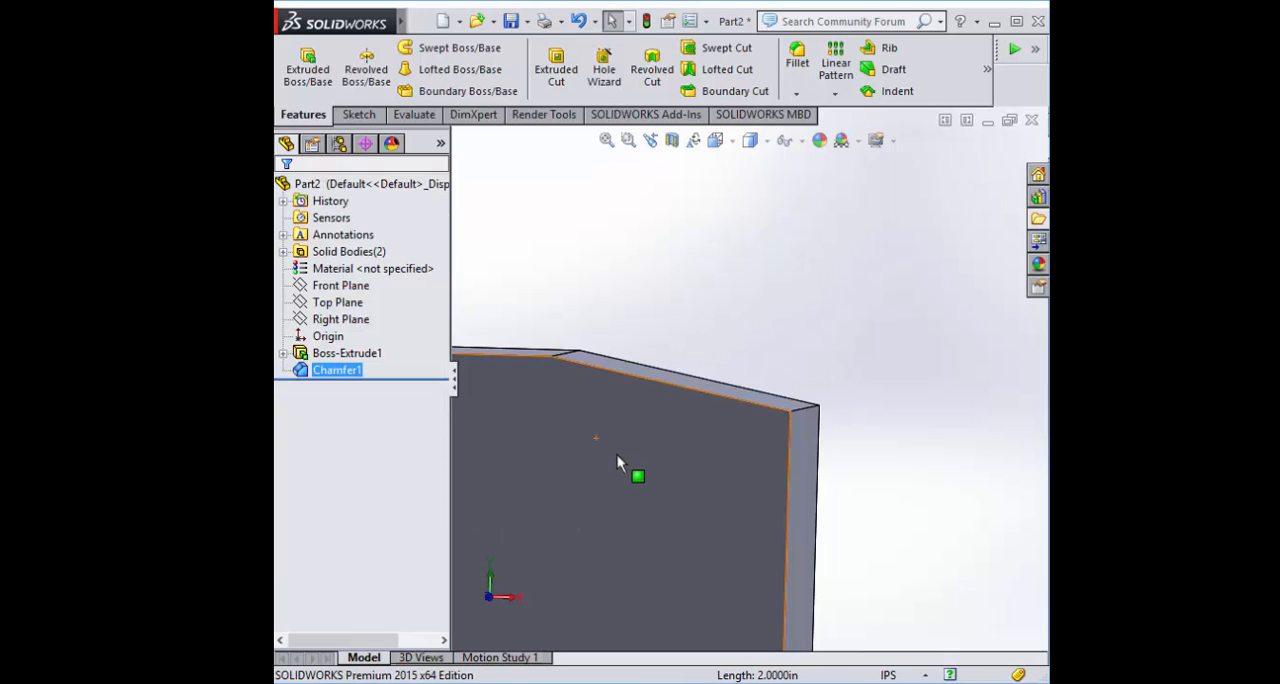
Start a vertex chamfer on the block's front top corner on its -X side
{"action": "left_click", "coordinate": [796, 93]}
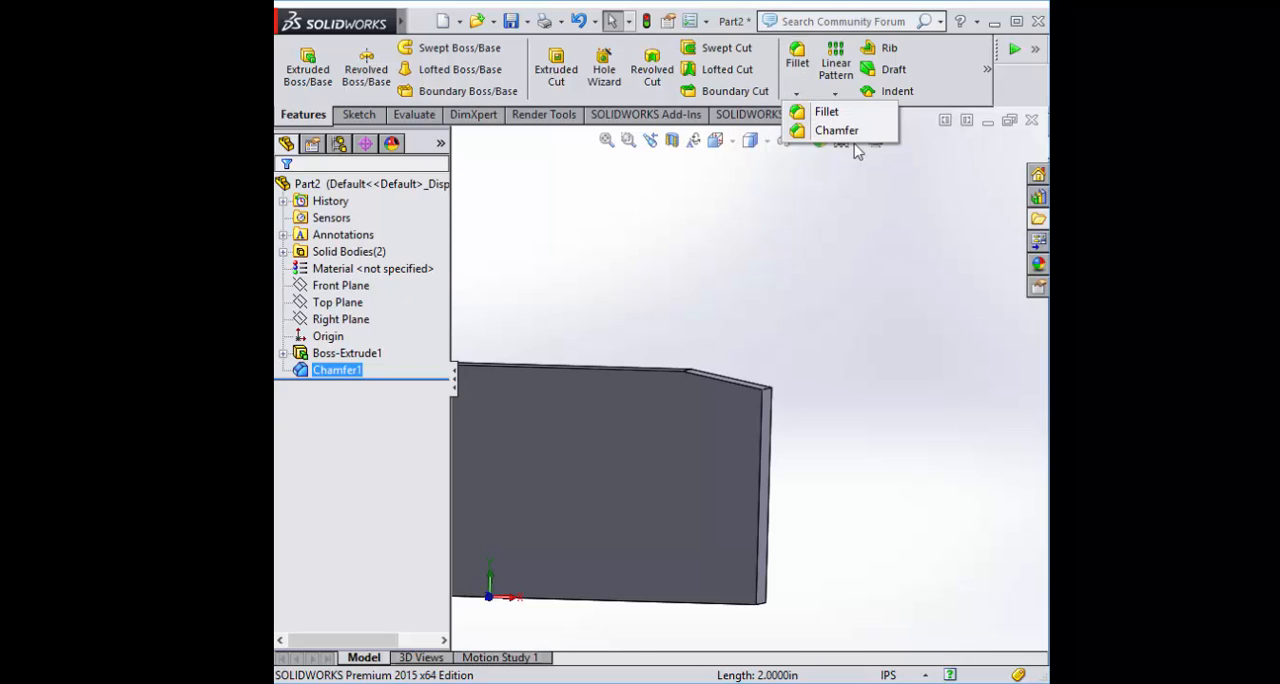
{"action": "left_click", "coordinate": [834, 129]}
{"action": "scroll", "coordinate": [686, 306], "scroll_direction": "up", "scroll_amount": 4}
{"action": "scroll", "coordinate": [592, 306], "scroll_direction": "down", "scroll_amount": 1}
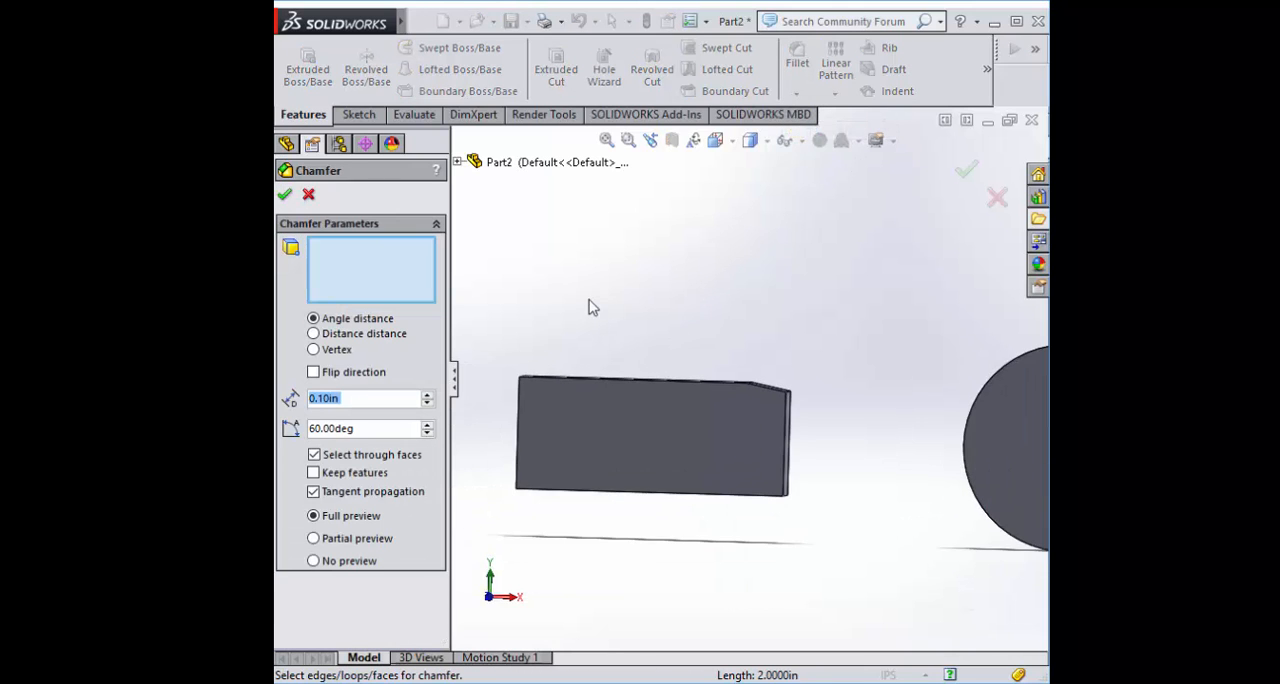
{"action": "middle_click_drag", "start_coordinate": [592, 306], "coordinate": [611, 334]}
{"action": "scroll", "coordinate": [578, 318], "scroll_direction": "down", "scroll_amount": 1}
{"action": "scroll", "coordinate": [563, 334], "scroll_direction": "up", "scroll_amount": 1}
{"action": "scroll", "coordinate": [620, 400], "scroll_direction": "down", "scroll_amount": 5}
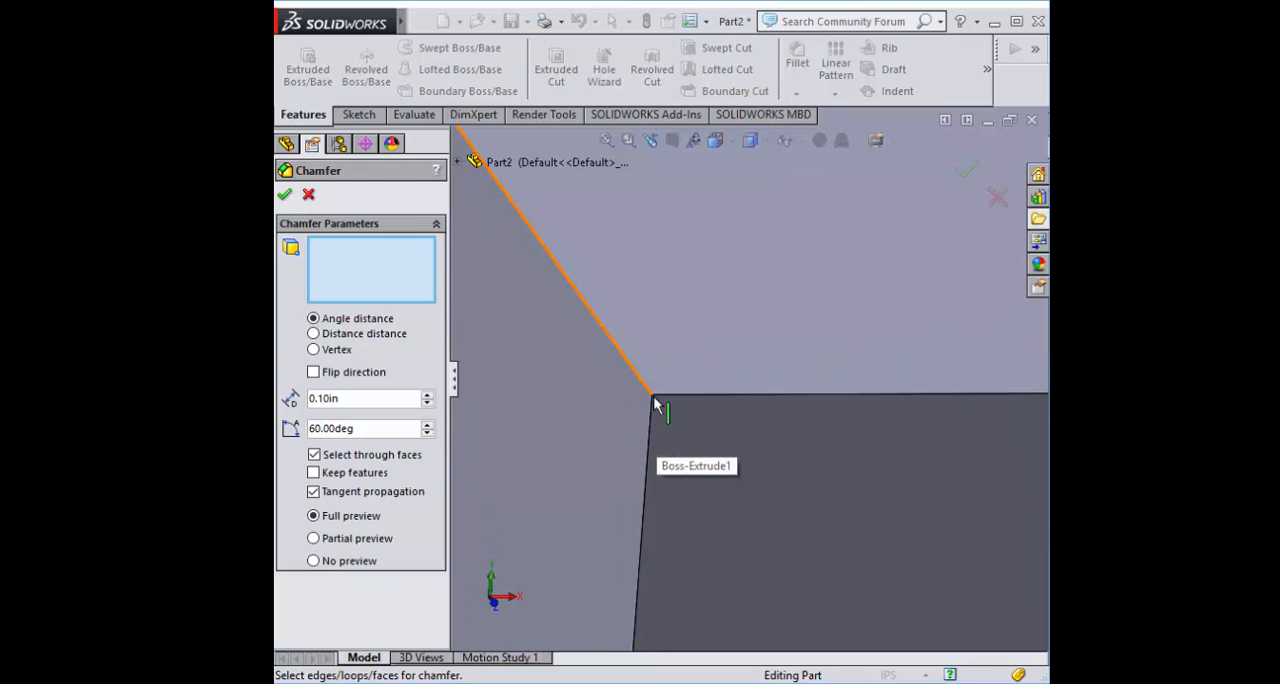
{"action": "left_click", "coordinate": [313, 349]}
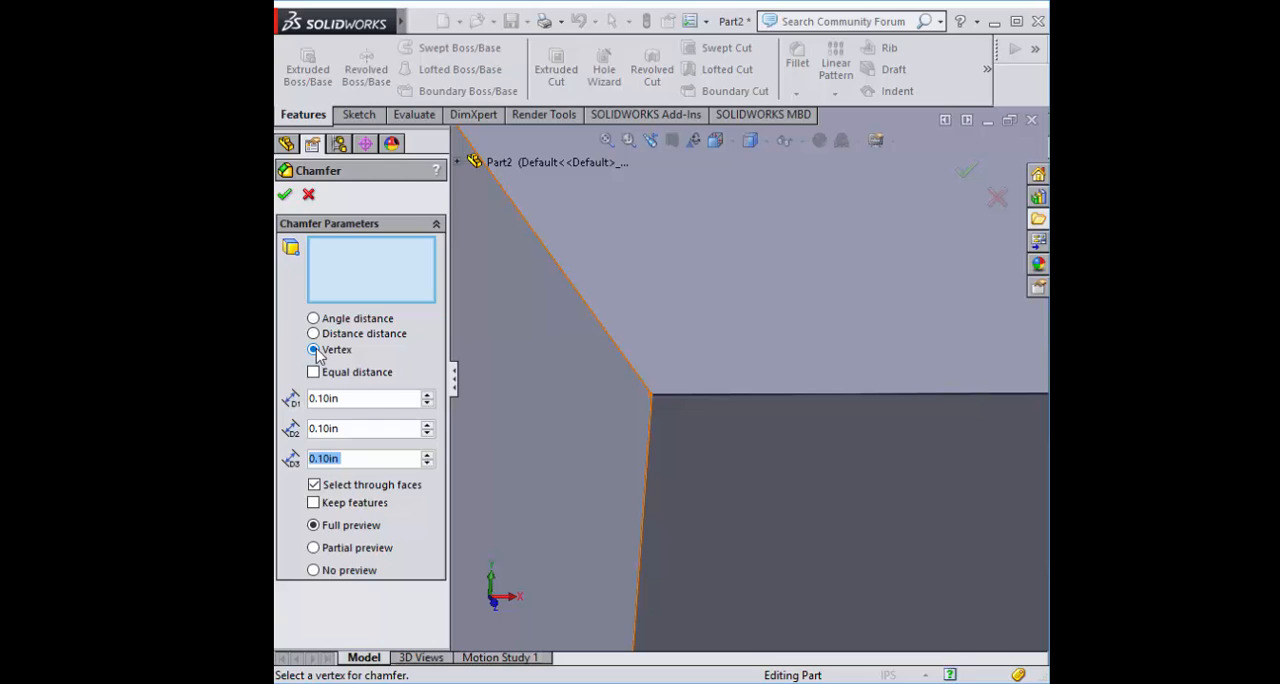
{"action": "left_click", "coordinate": [651, 397]}
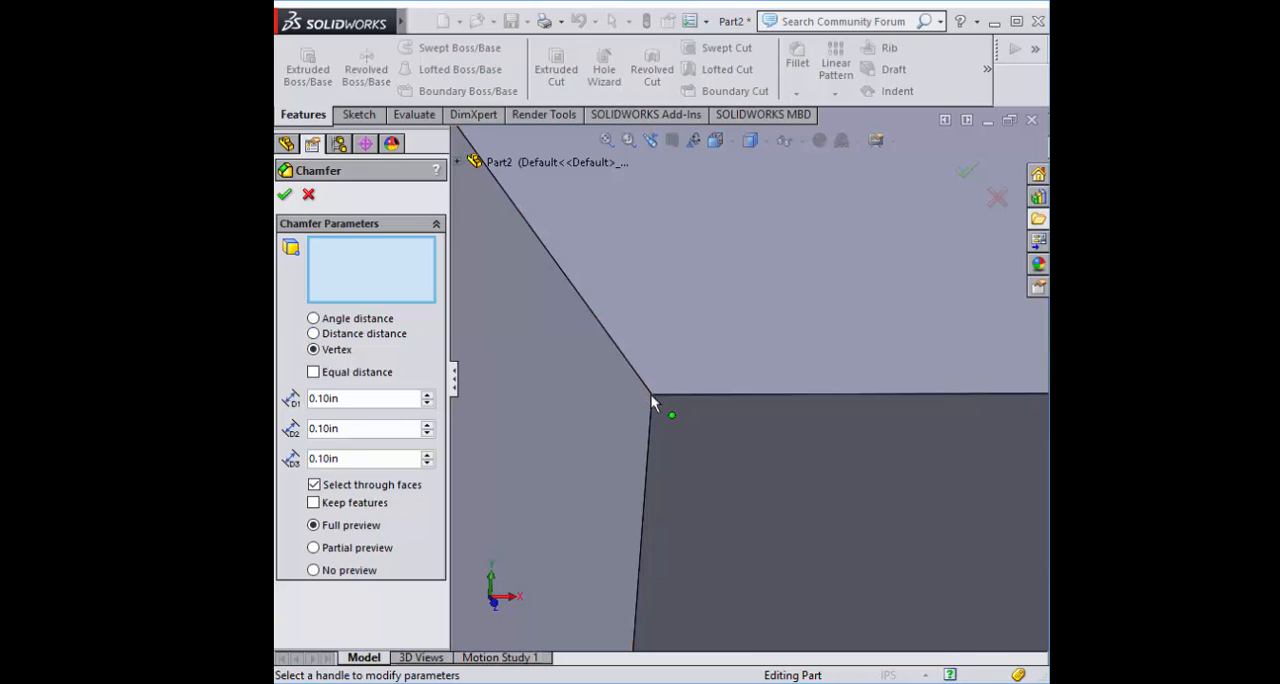
{"action": "scroll", "coordinate": [763, 393], "scroll_direction": "up", "scroll_amount": 3}
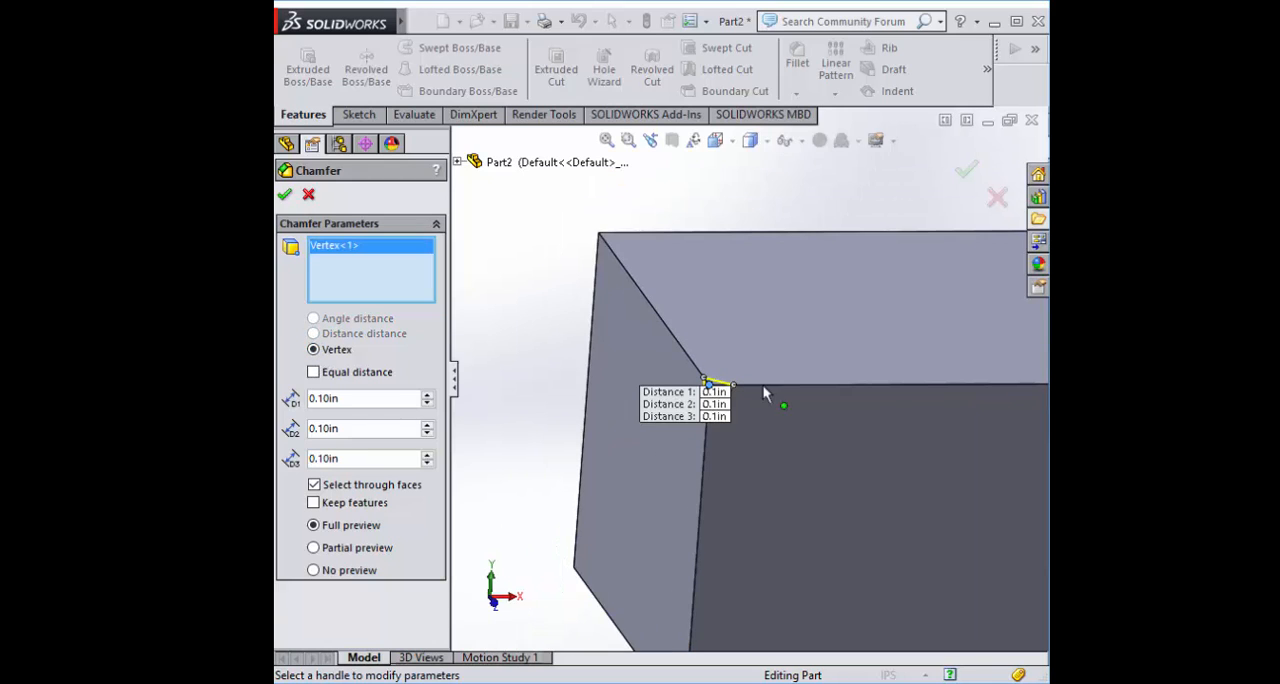
Set the vertex chamfer's three distances to 0.5 in, 0.3 in and 0.05 in, and accept it
{"action": "scroll", "coordinate": [920, 466], "scroll_direction": "down", "scroll_amount": 2}
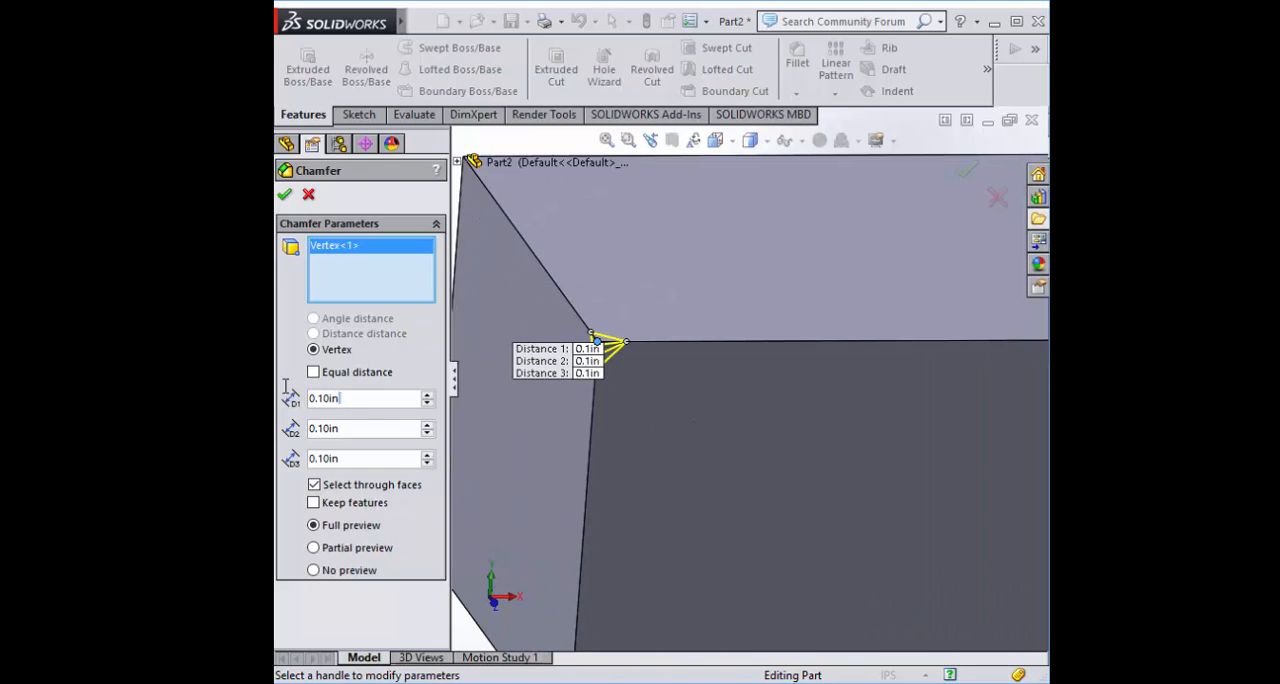
{"action": "type", "text": "0.5"}
{"action": "key", "text": "Return"}
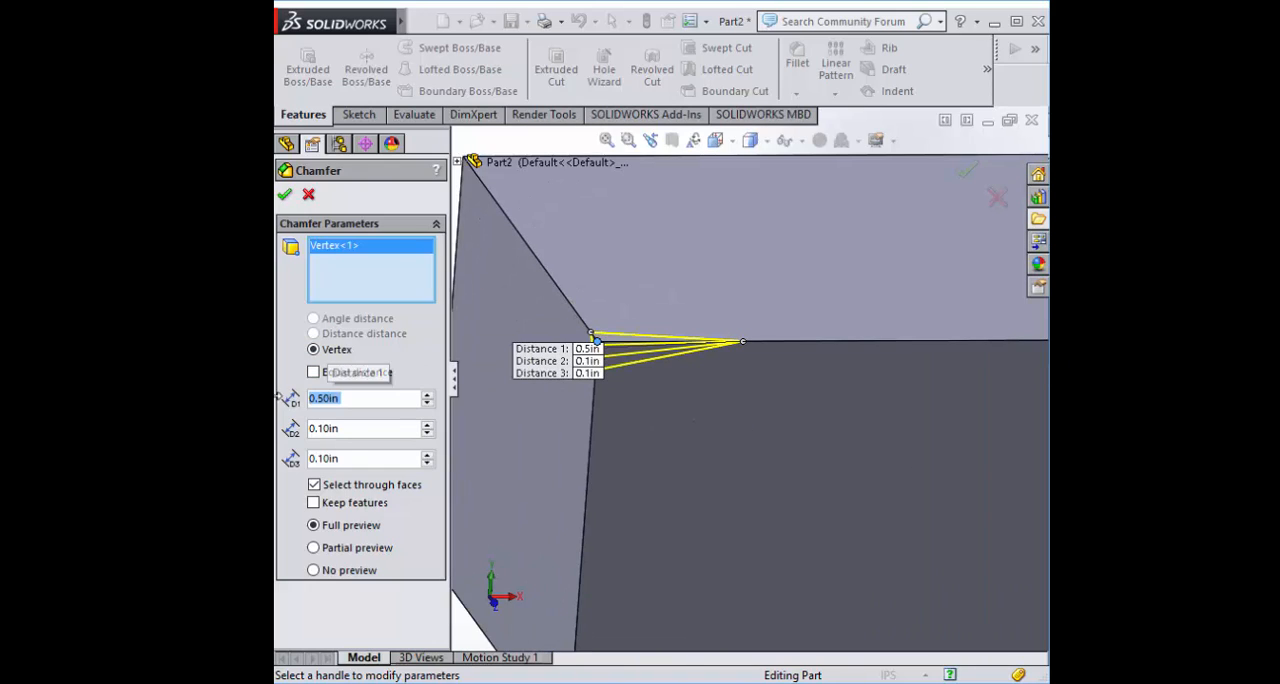
{"action": "double_click", "coordinate": [323, 430]}
{"action": "type", "text": "0.3"}
{"action": "key", "text": "Return"}
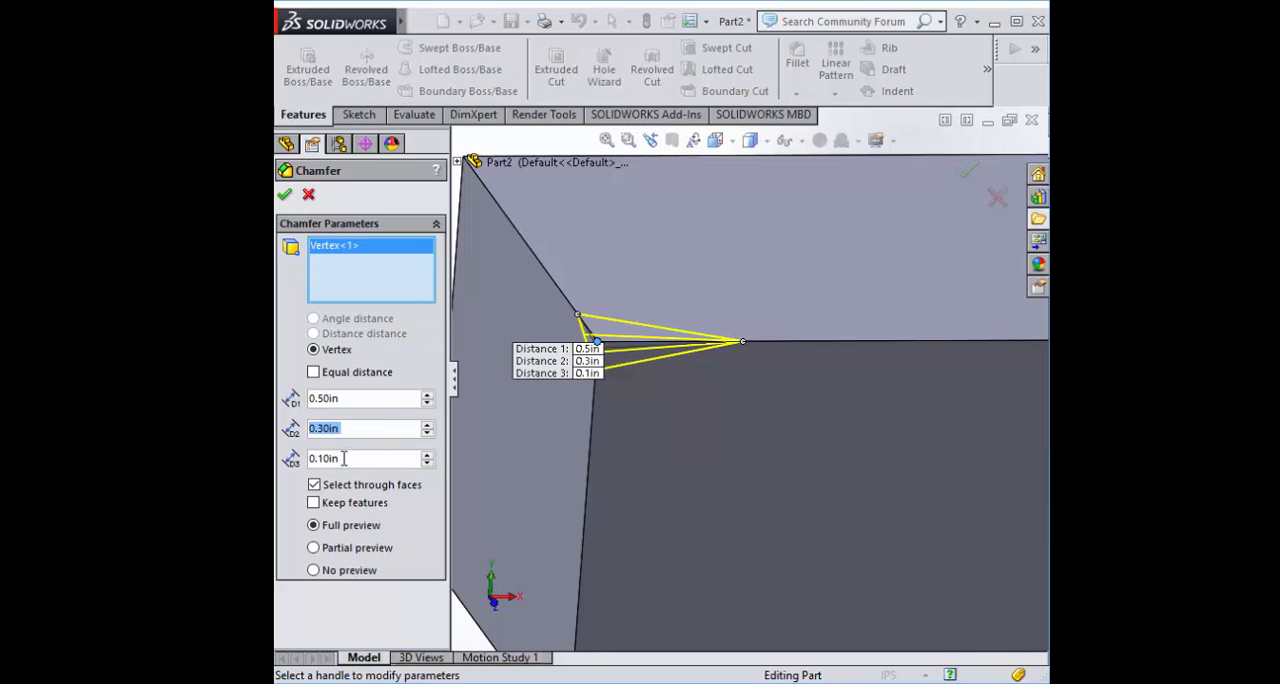
{"action": "key", "text": "Tab"}
{"action": "type", "text": "0.05"}
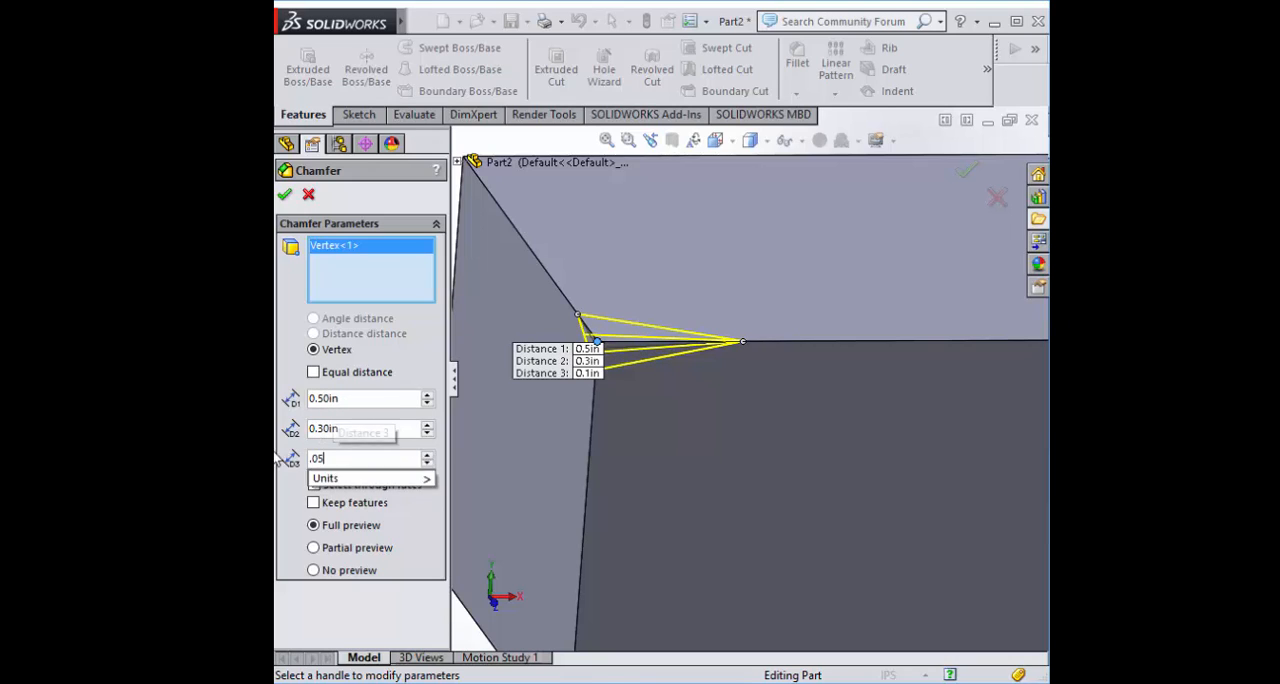
{"action": "key", "text": "Return"}
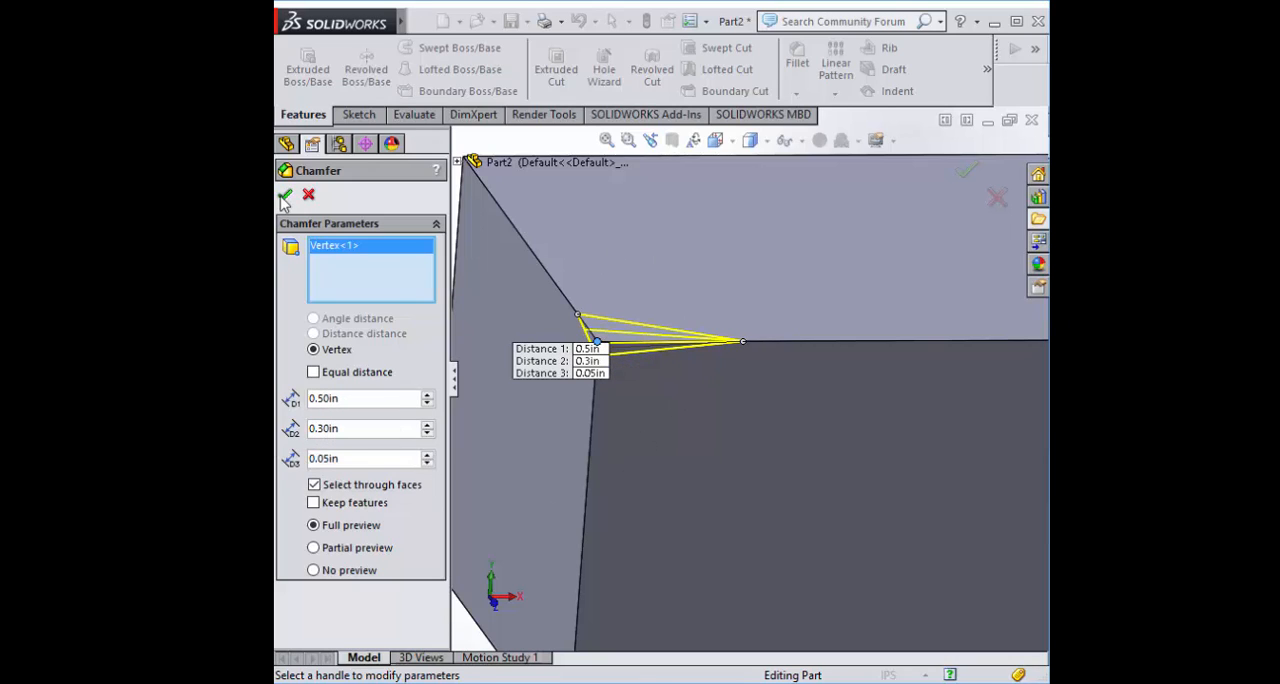
{"action": "left_click", "coordinate": [285, 196]}
{"action": "middle_click_drag", "start_coordinate": [590, 304], "coordinate": [549, 321]}
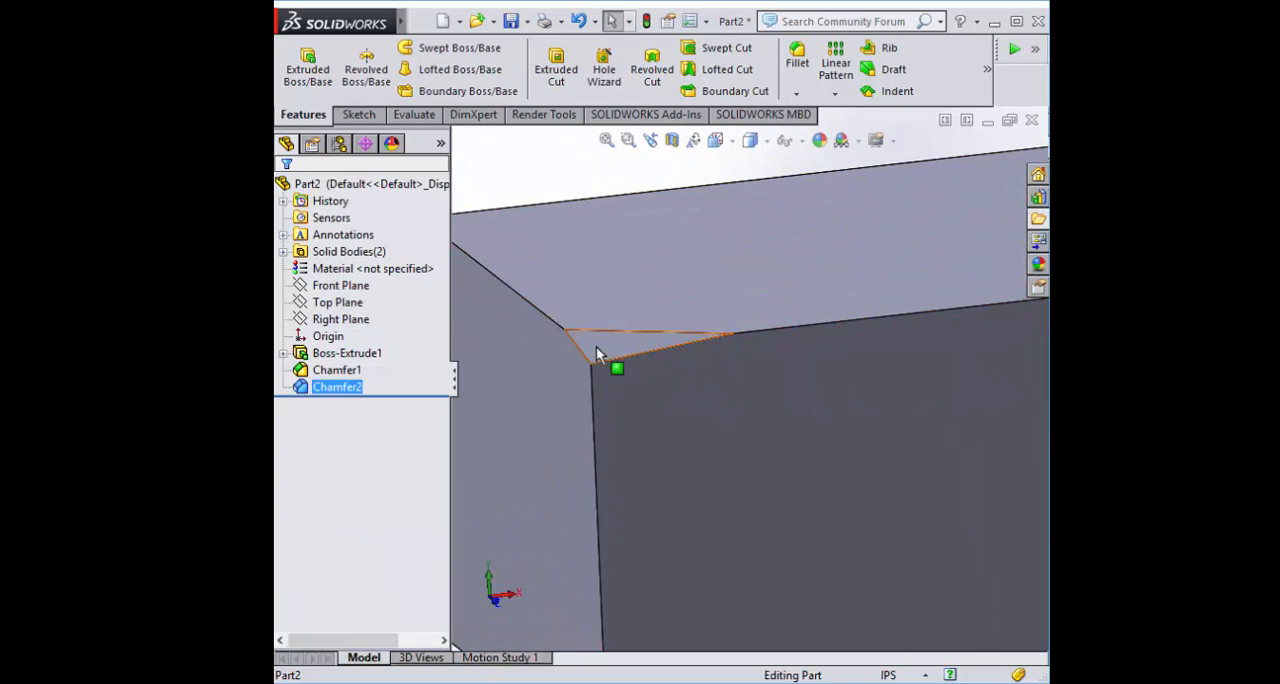
{"action": "middle_click_drag", "start_coordinate": [639, 369], "coordinate": [659, 321]}
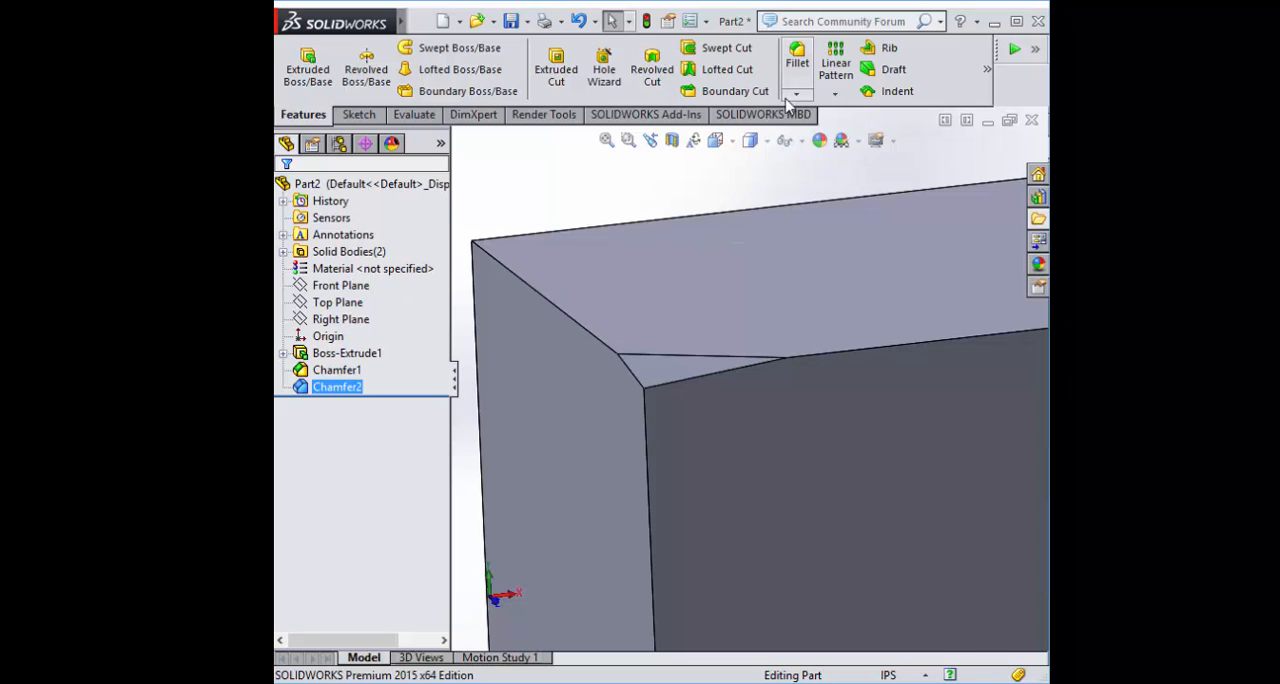
Edit the vertex chamfer to use an equal distance of 0.5 in and accept the change
{"action": "left_click", "coordinate": [337, 387]}
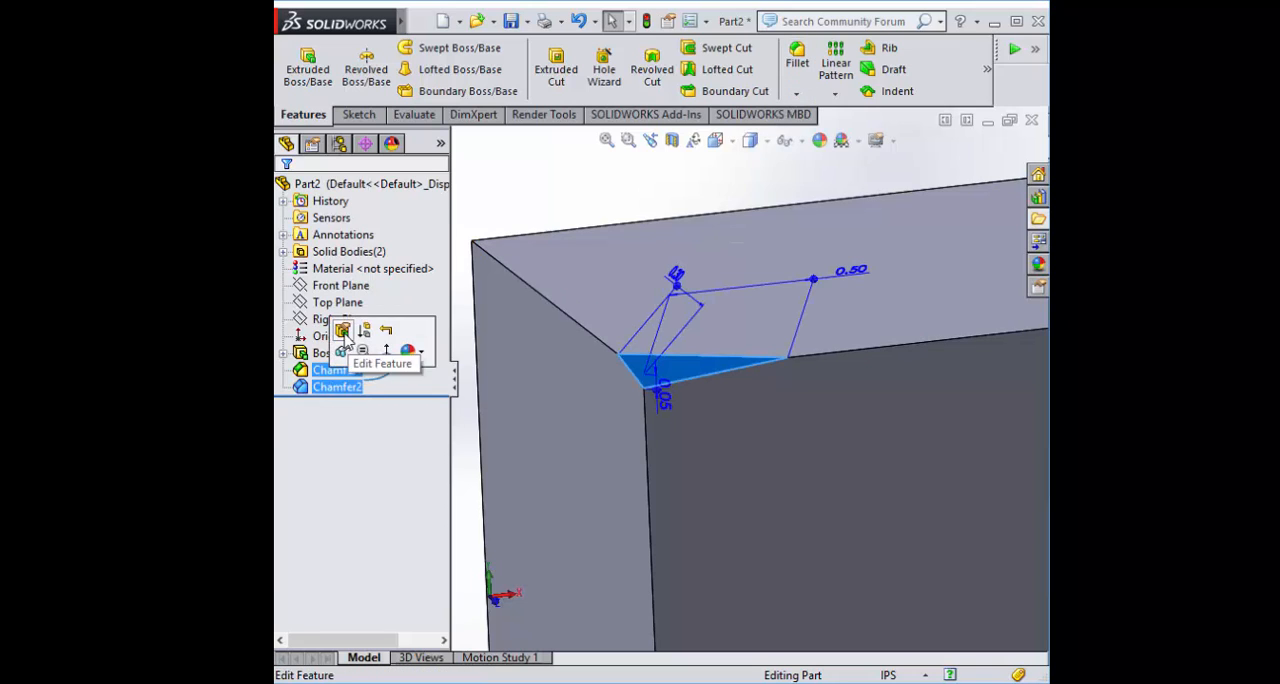
{"action": "left_click", "coordinate": [343, 330]}
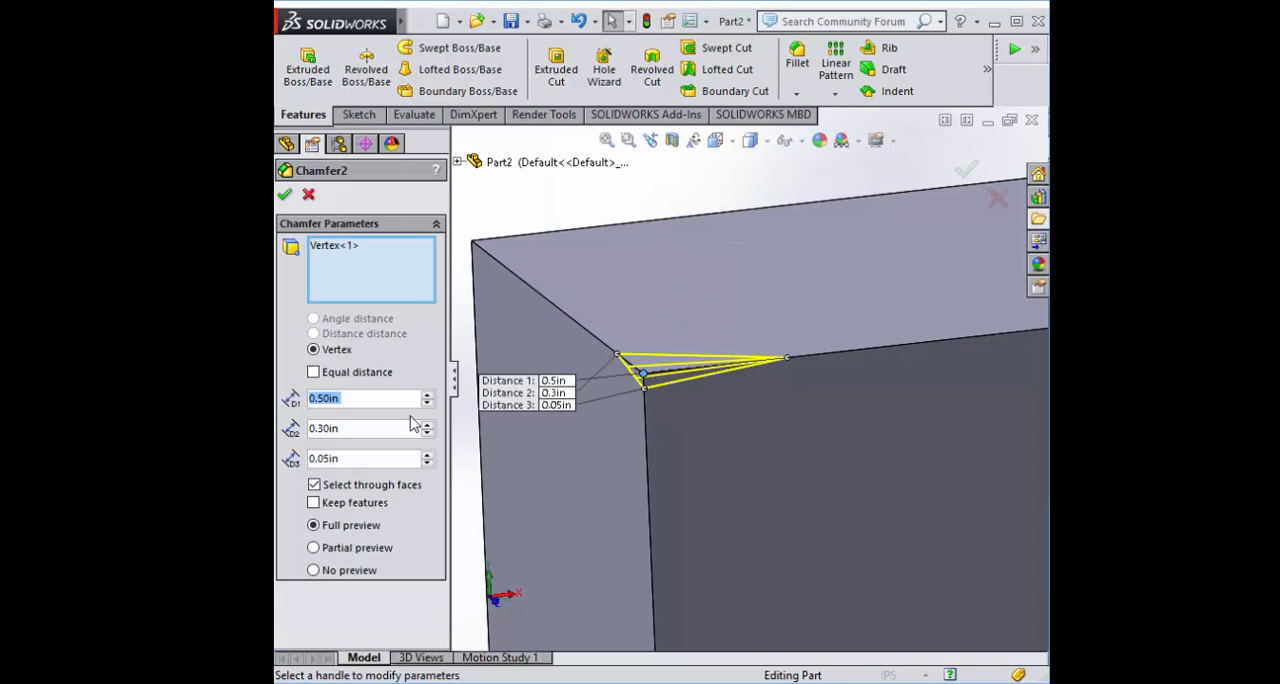
{"action": "left_click", "coordinate": [314, 372]}
{"action": "scroll", "coordinate": [721, 335], "scroll_direction": "up", "scroll_amount": 1}
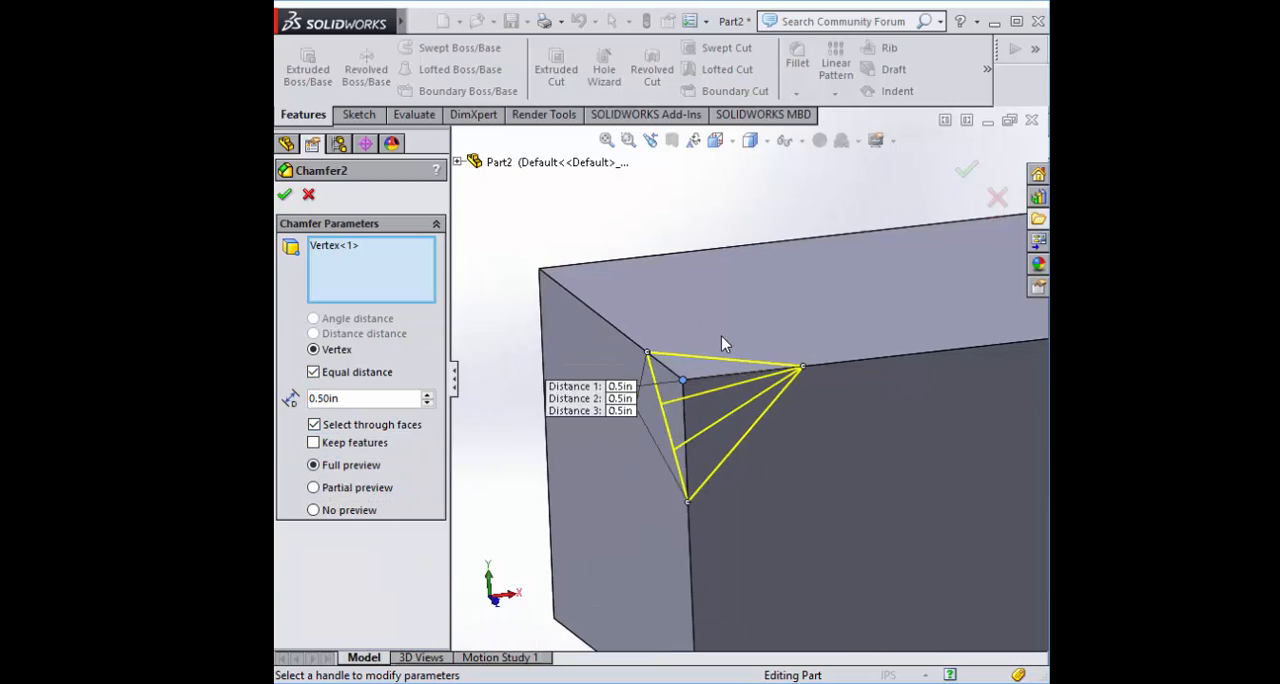
{"action": "scroll", "coordinate": [721, 335], "scroll_direction": "down", "scroll_amount": 1}
{"action": "middle_click_drag", "start_coordinate": [620, 245], "coordinate": [622, 360]}
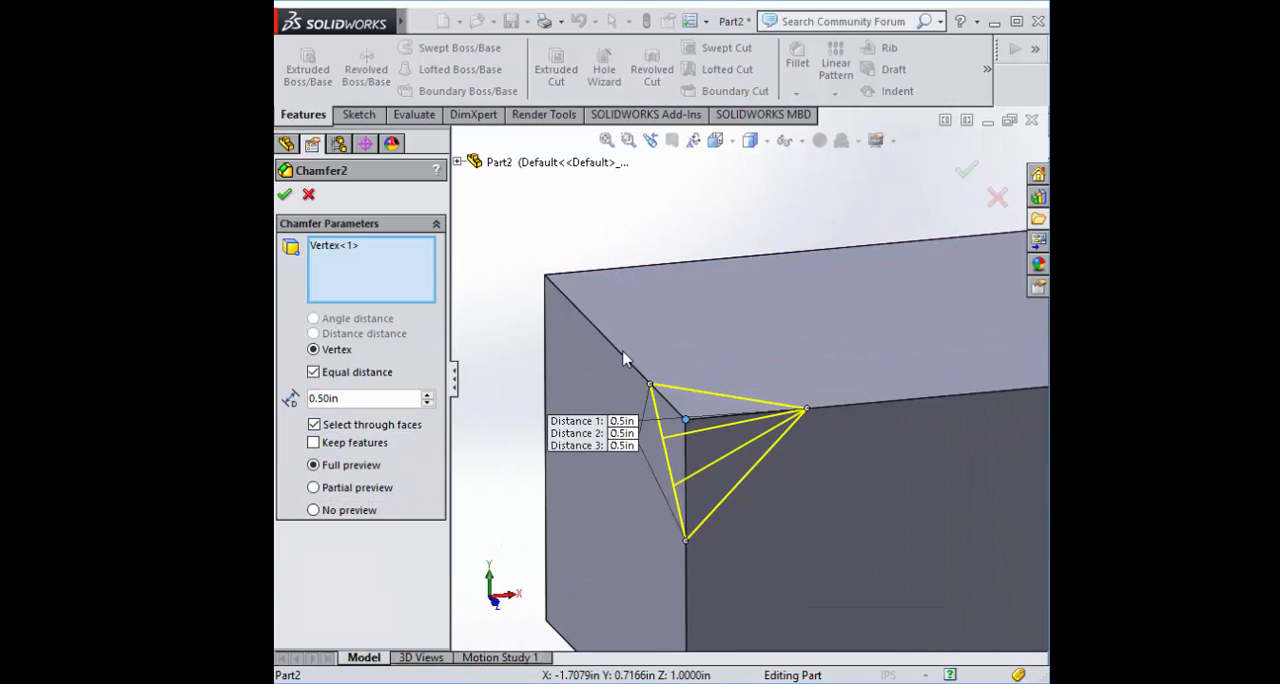
{"action": "left_click", "coordinate": [285, 198]}
{"action": "scroll", "coordinate": [783, 412], "scroll_direction": "up", "scroll_amount": 6}
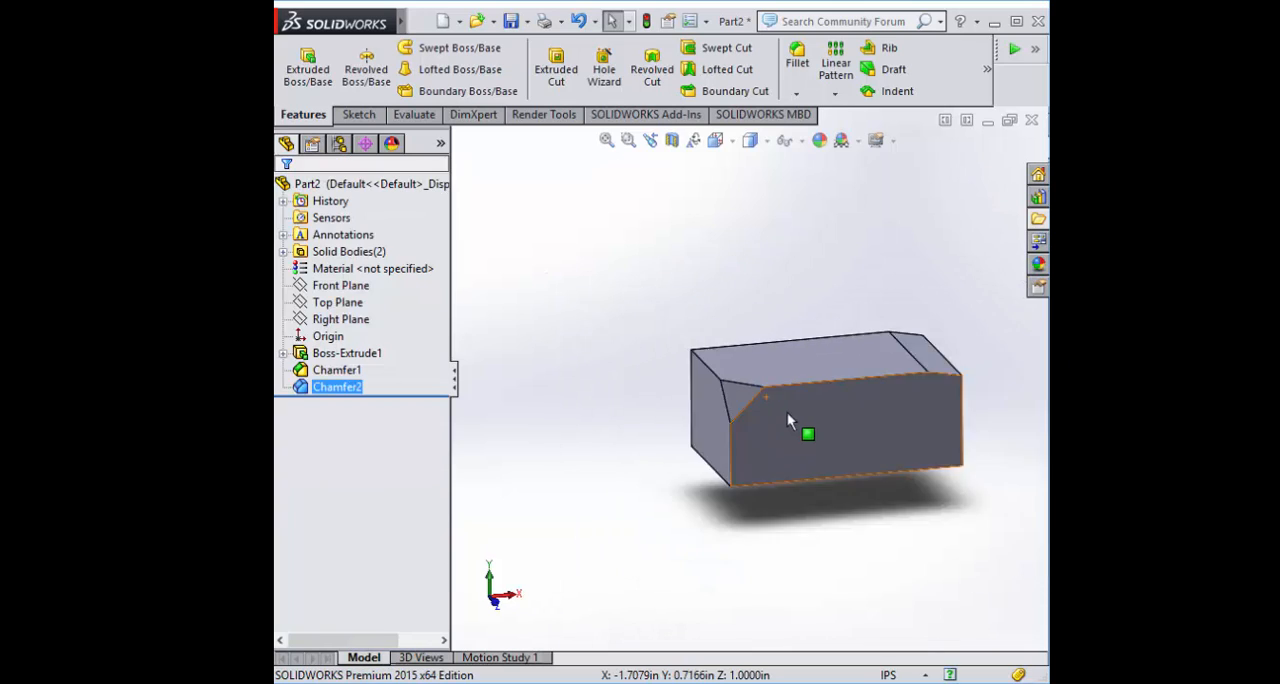
{"action": "scroll", "coordinate": [830, 398], "scroll_direction": "down", "scroll_amount": 2}
{"action": "middle_click_drag", "start_coordinate": [908, 424], "coordinate": [977, 502]}
{"action": "scroll", "coordinate": [977, 500], "scroll_direction": "up", "scroll_amount": 4}
{"action": "scroll", "coordinate": [980, 496], "scroll_direction": "down", "scroll_amount": 3}
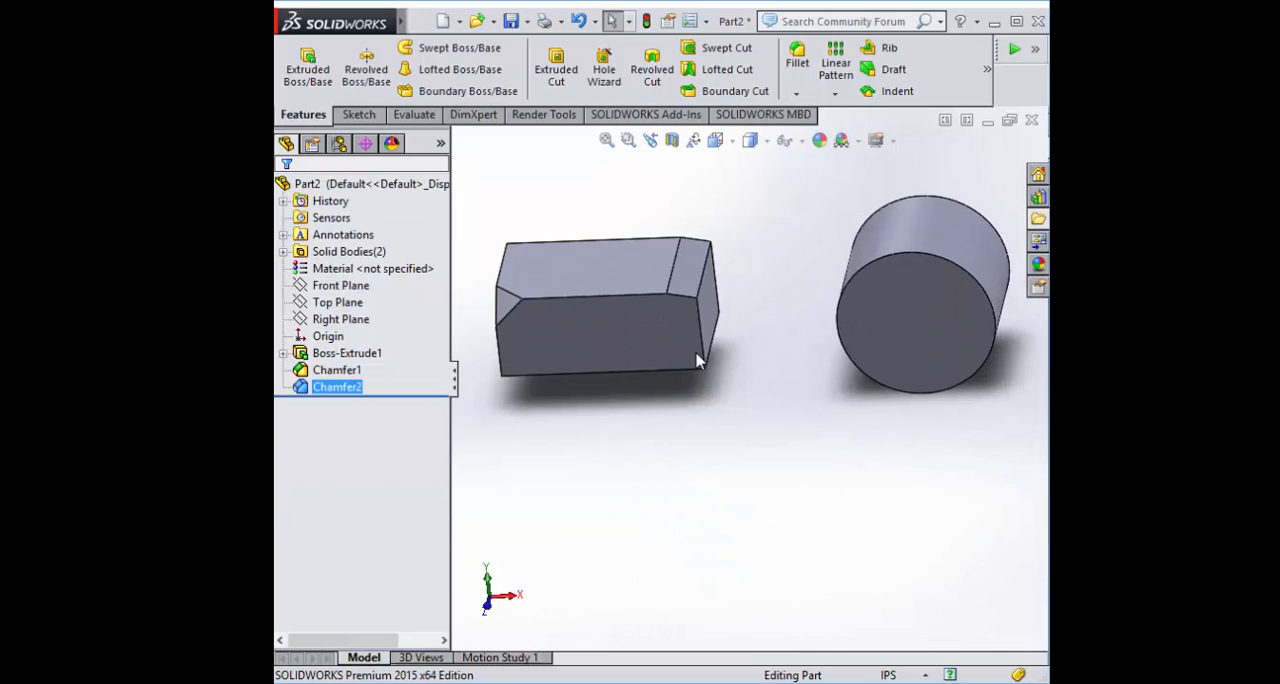
Start an angle distance chamfer on the cylinder's front circular face
{"action": "left_click", "coordinate": [958, 322]}
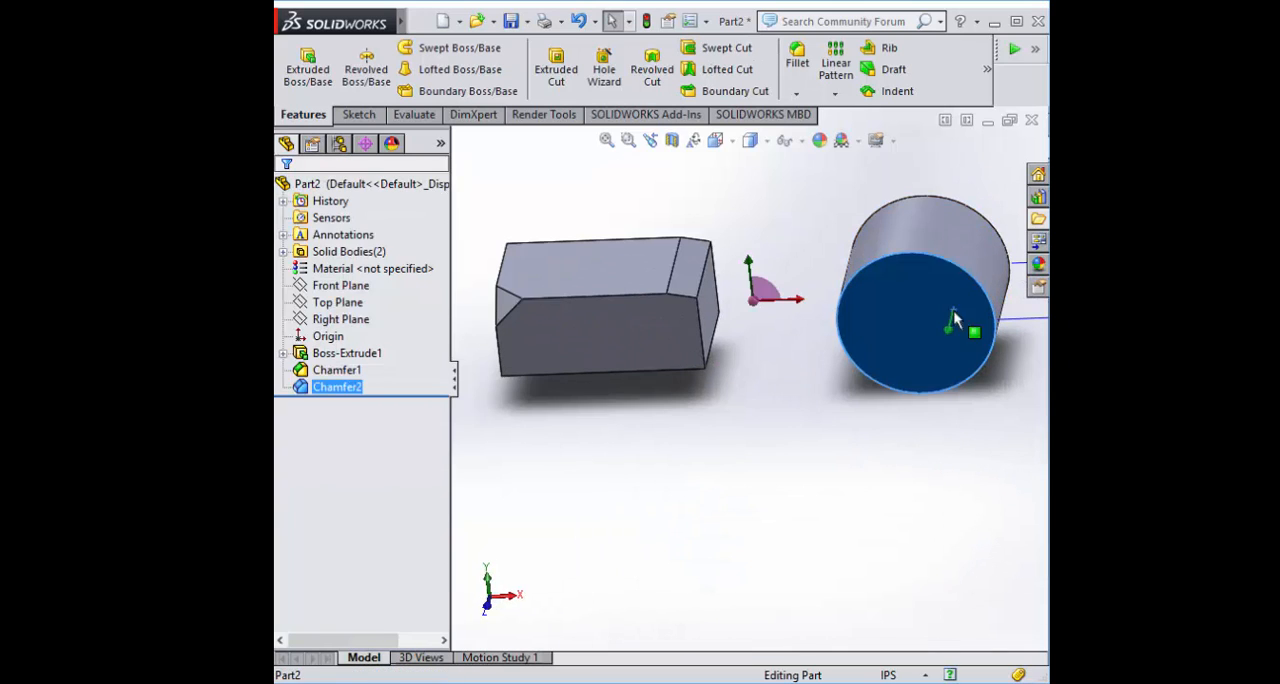
{"action": "left_click", "coordinate": [797, 94]}
{"action": "left_click", "coordinate": [830, 128]}
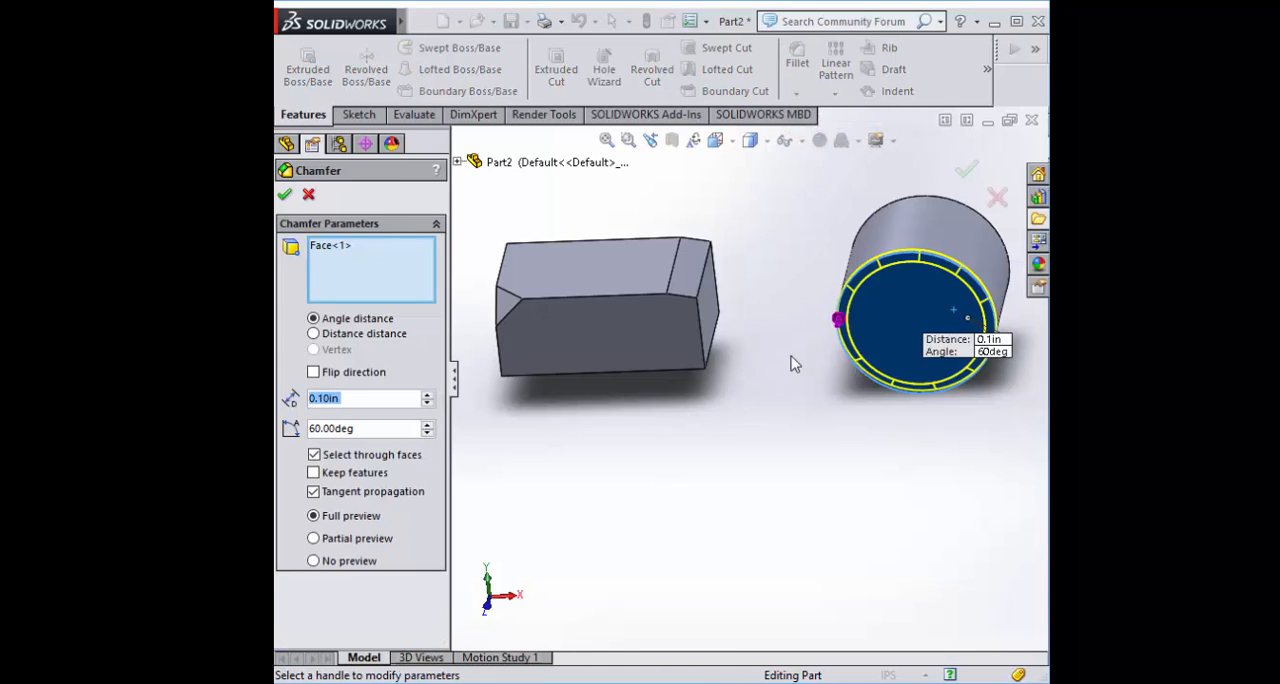
{"action": "scroll", "coordinate": [809, 314], "scroll_direction": "down", "scroll_amount": 3}
{"action": "scroll", "coordinate": [820, 243], "scroll_direction": "up", "scroll_amount": 1}
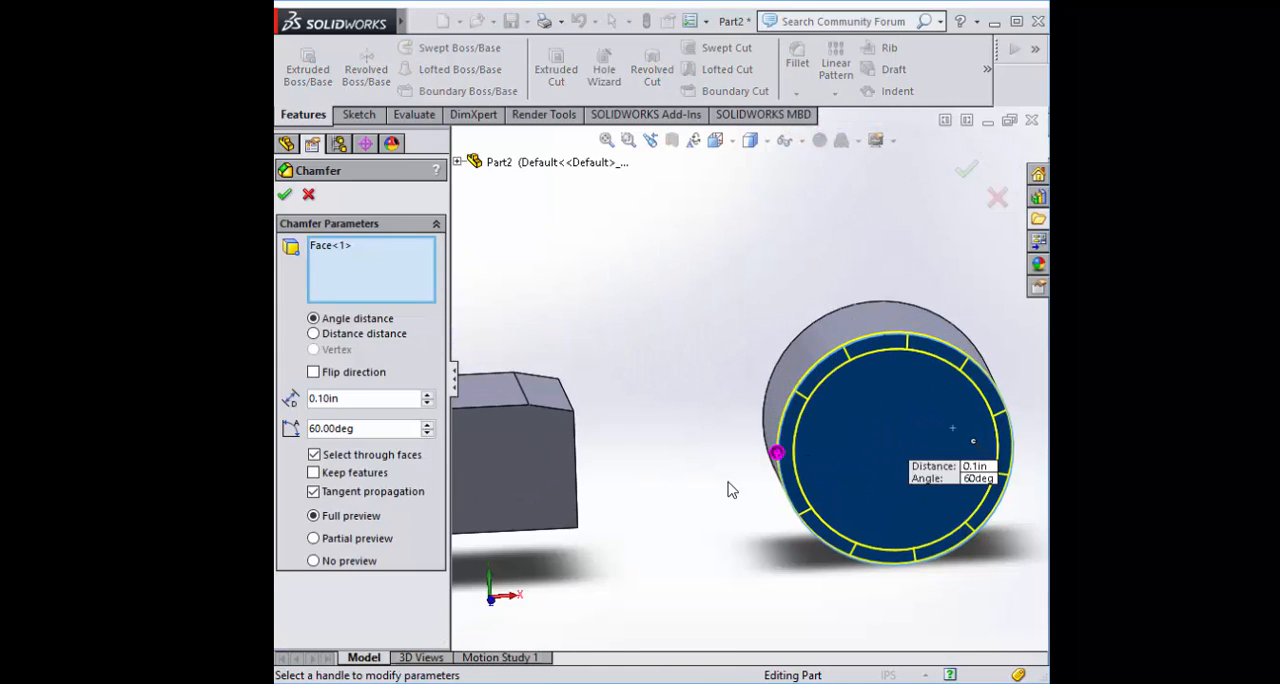
{"action": "middle_click_drag", "start_coordinate": [728, 489], "coordinate": [651, 348]}
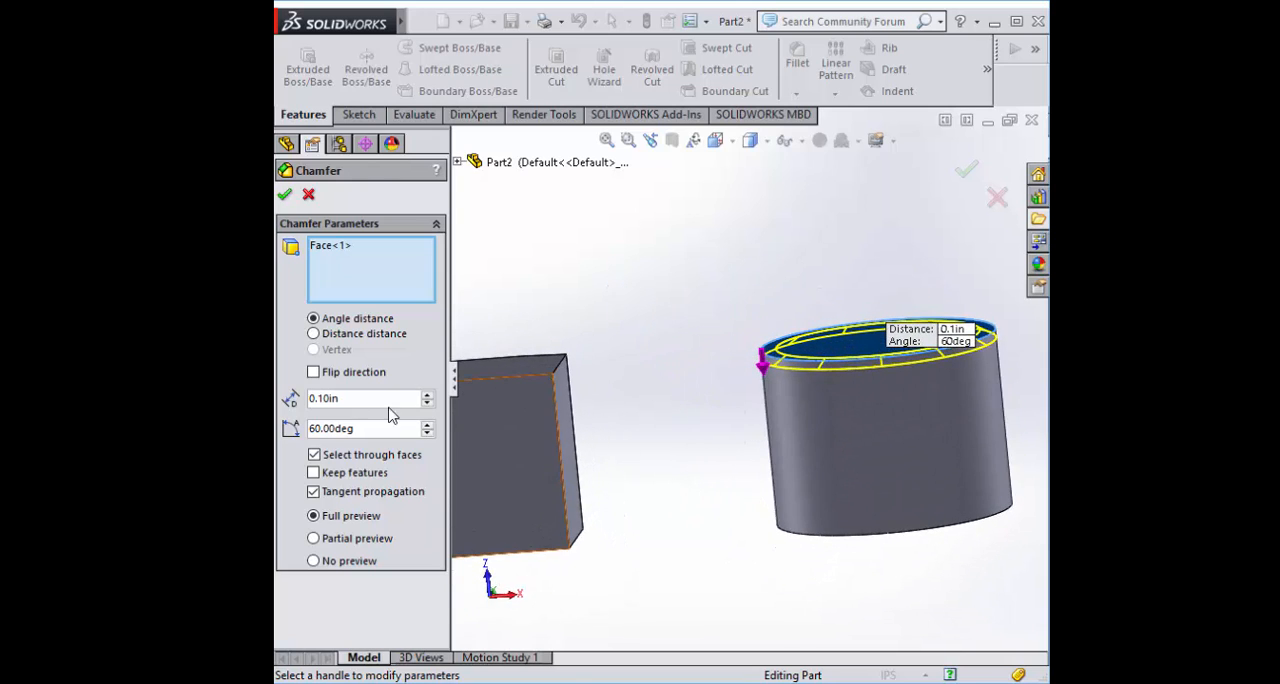
Set the cylinder chamfer's angle to 45 degrees and its distance to 0.5 in, and accept it
{"action": "double_click", "coordinate": [366, 428]}
{"action": "type", "text": "45"}
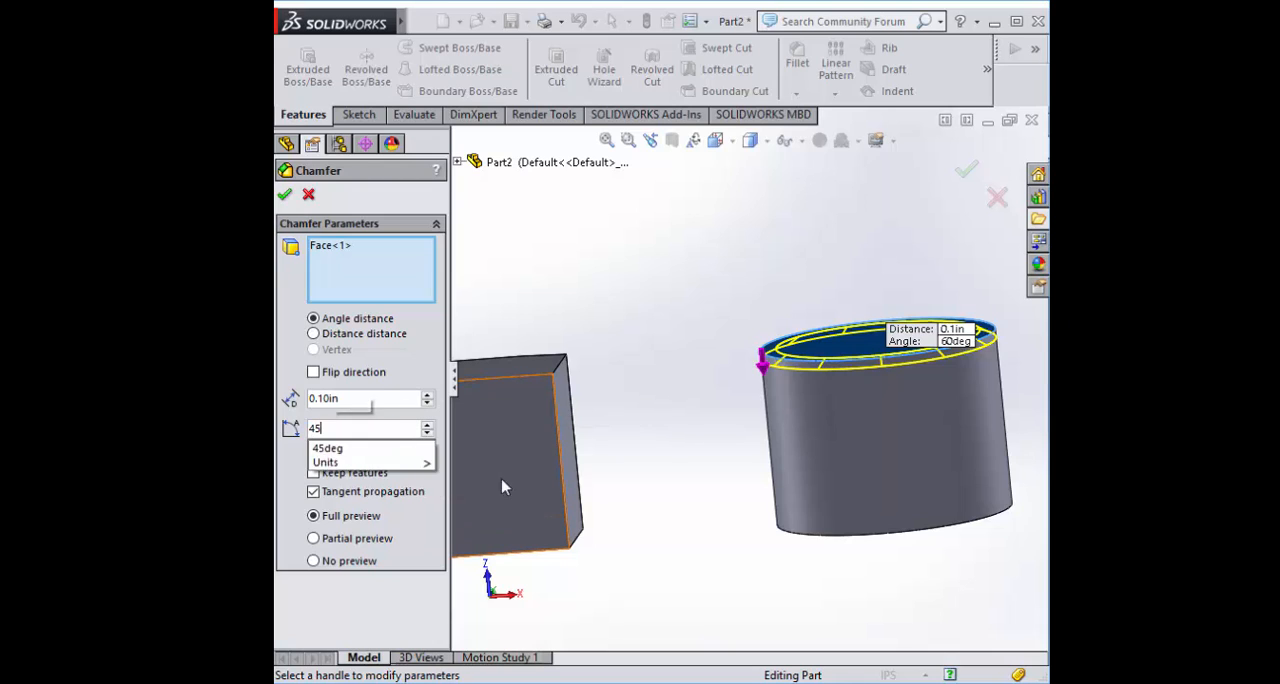
{"action": "key", "text": "Return"}
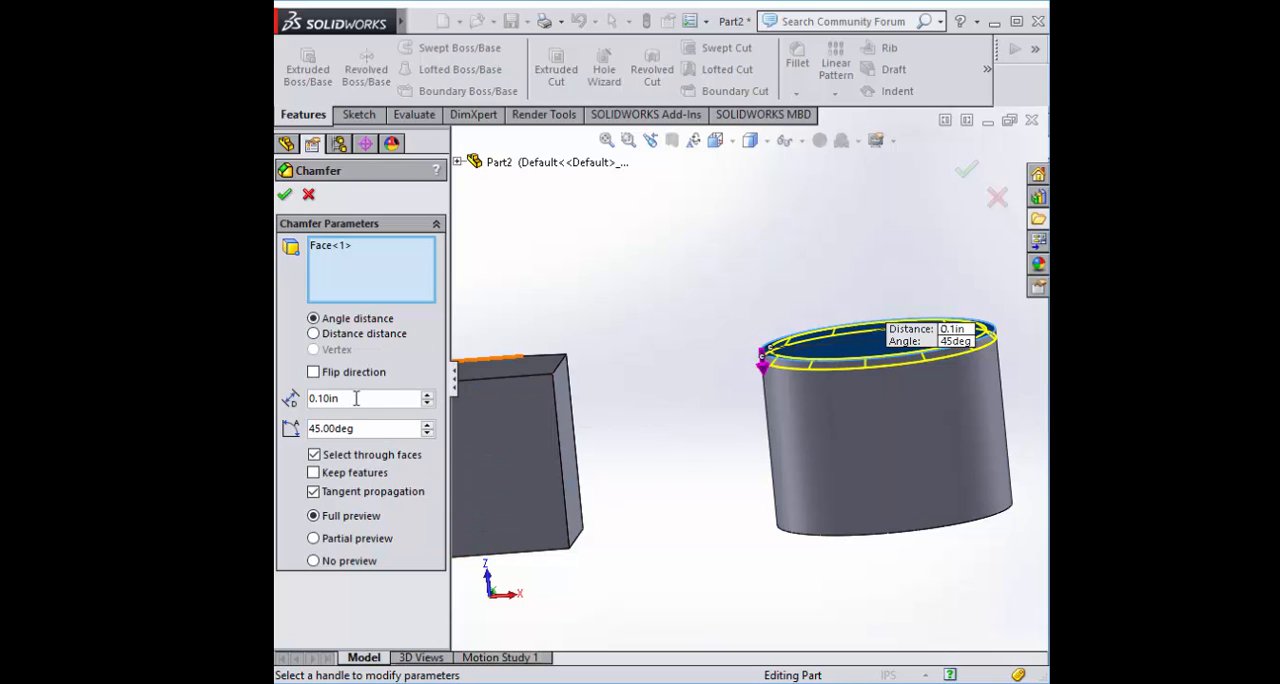
{"action": "type", "text": "0.5"}
{"action": "key", "text": "Return"}
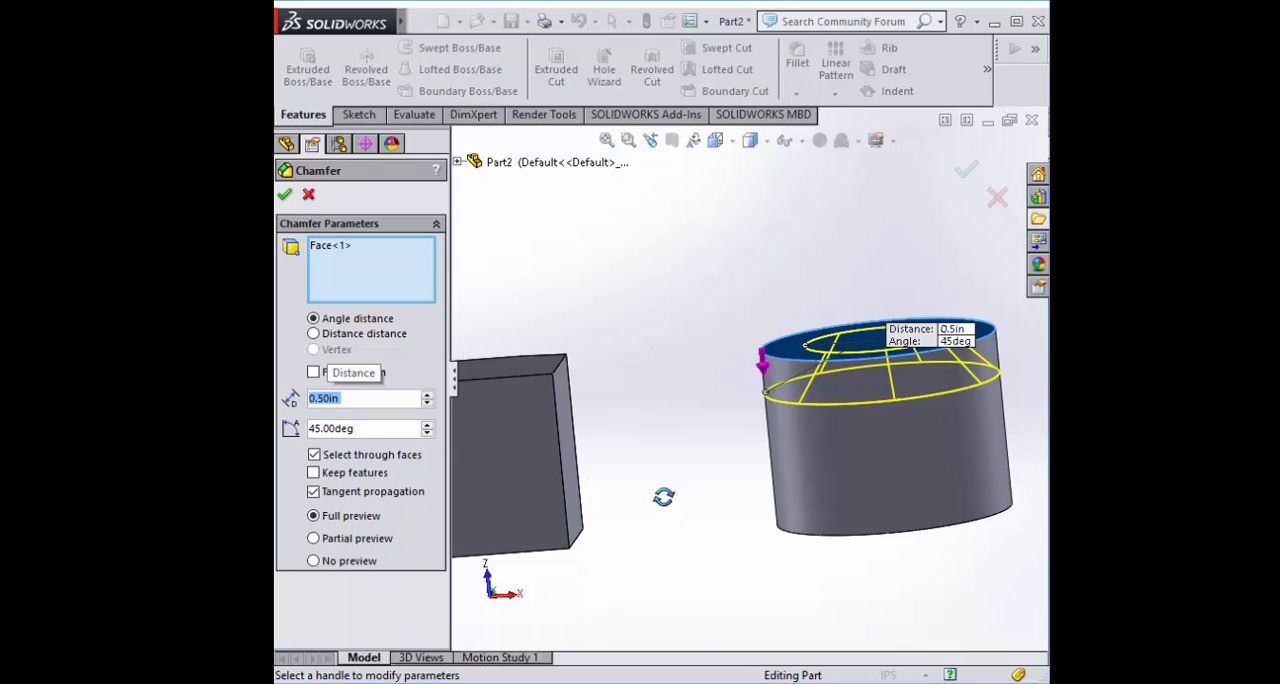
{"action": "middle_click_drag", "start_coordinate": [664, 497], "coordinate": [634, 641]}
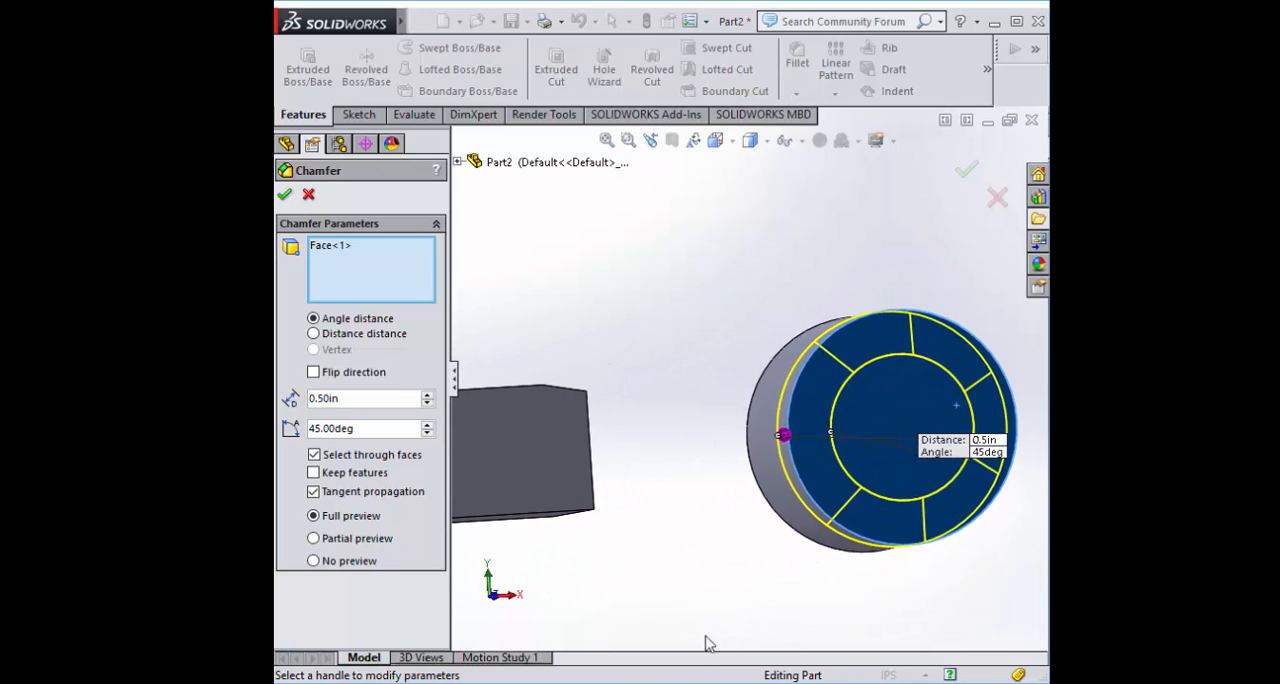
{"action": "left_click", "coordinate": [285, 195]}
Close the part without saving its changes
{"action": "left_click", "coordinate": [1031, 120]}
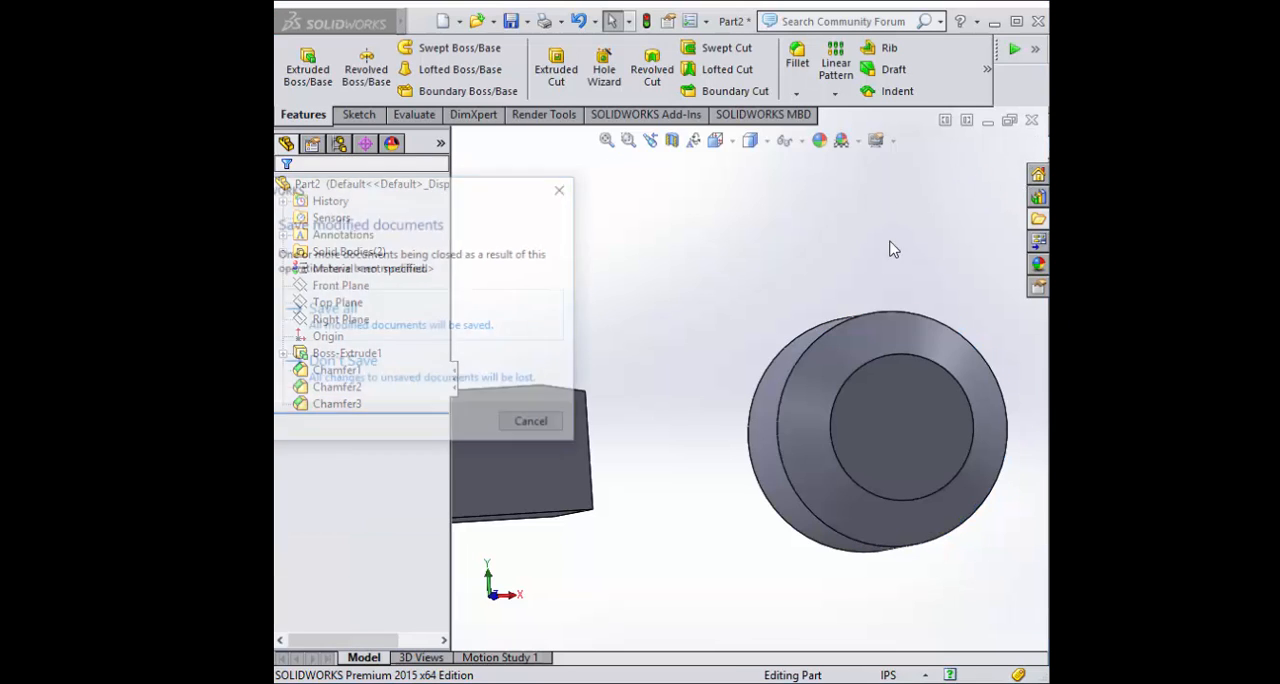
{"action": "left_click", "coordinate": [428, 378]}
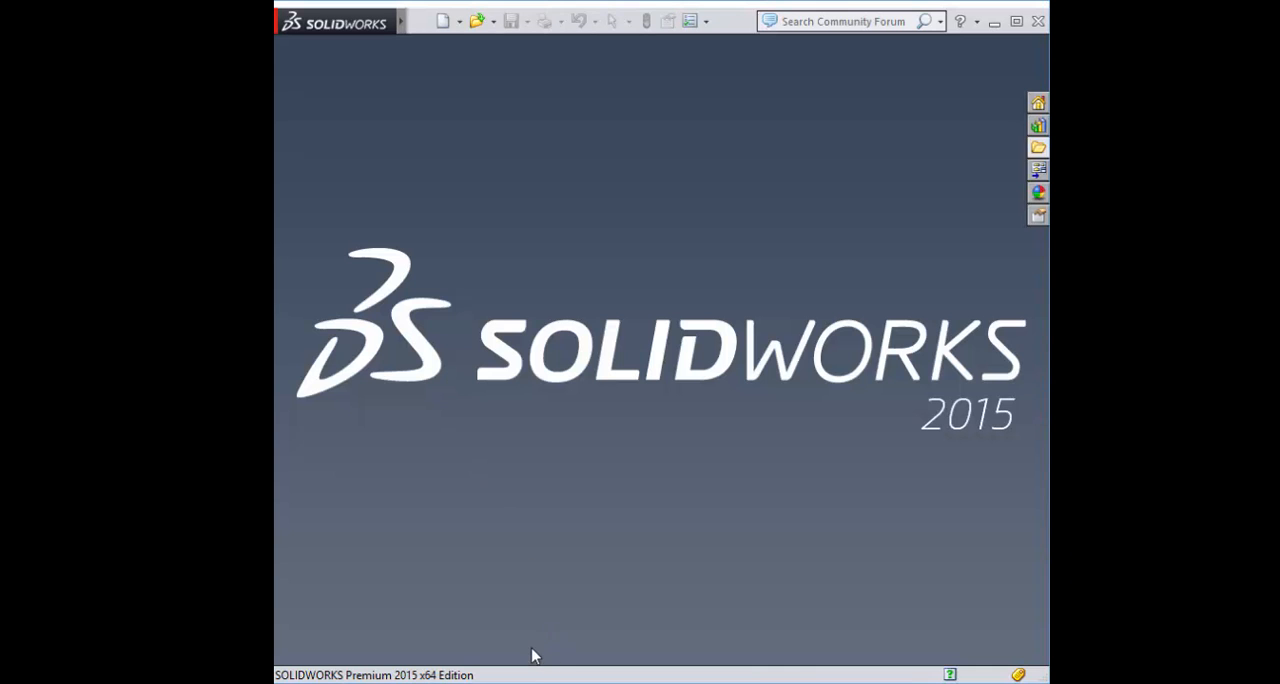